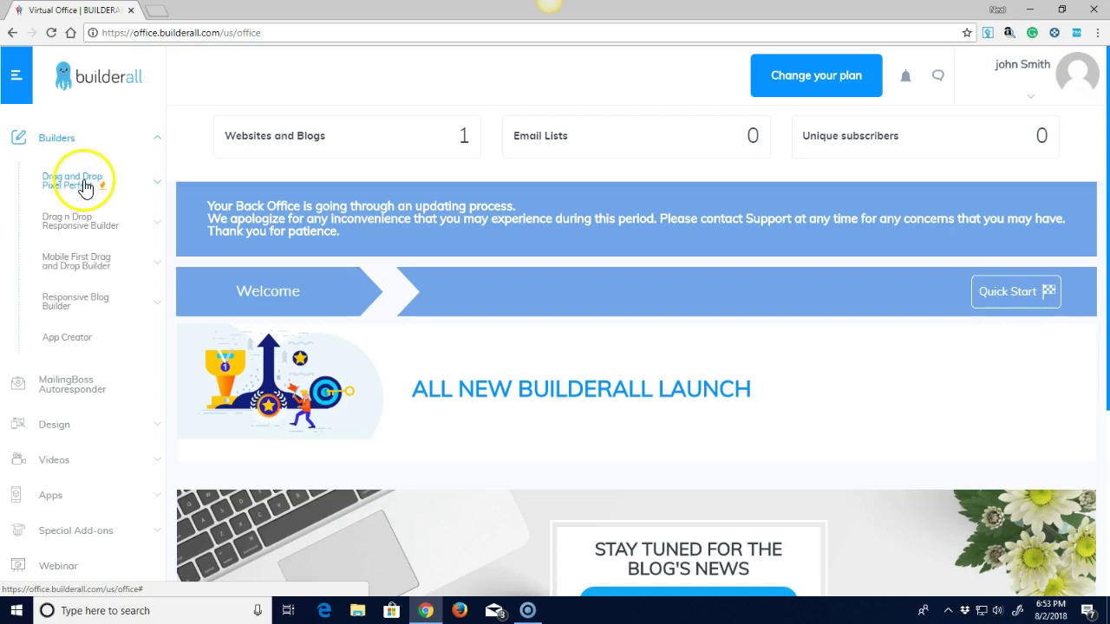
Open the 1234test site in the HTML Editor from Pixel Perfect's My sites, then return to the first tab.
left_click(88, 184)
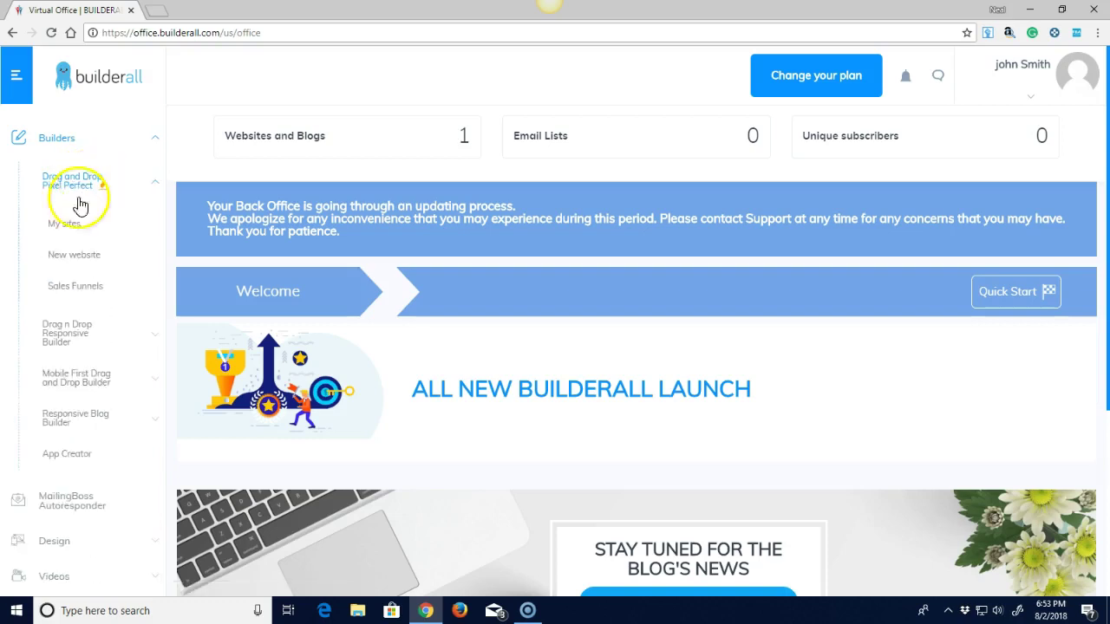
left_click(73, 228)
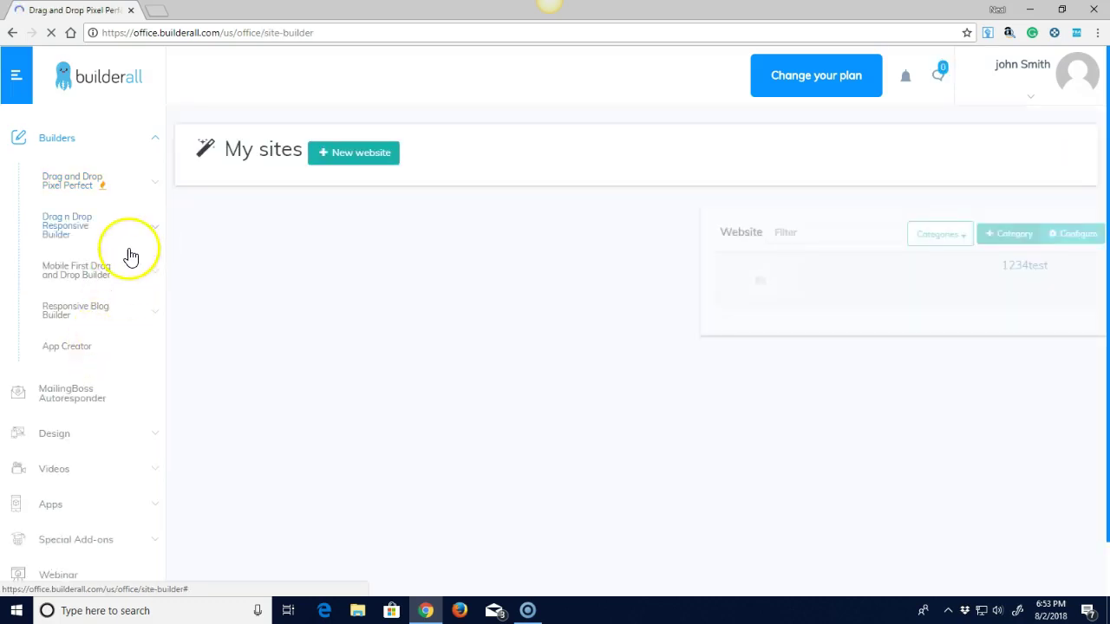
left_click(889, 272)
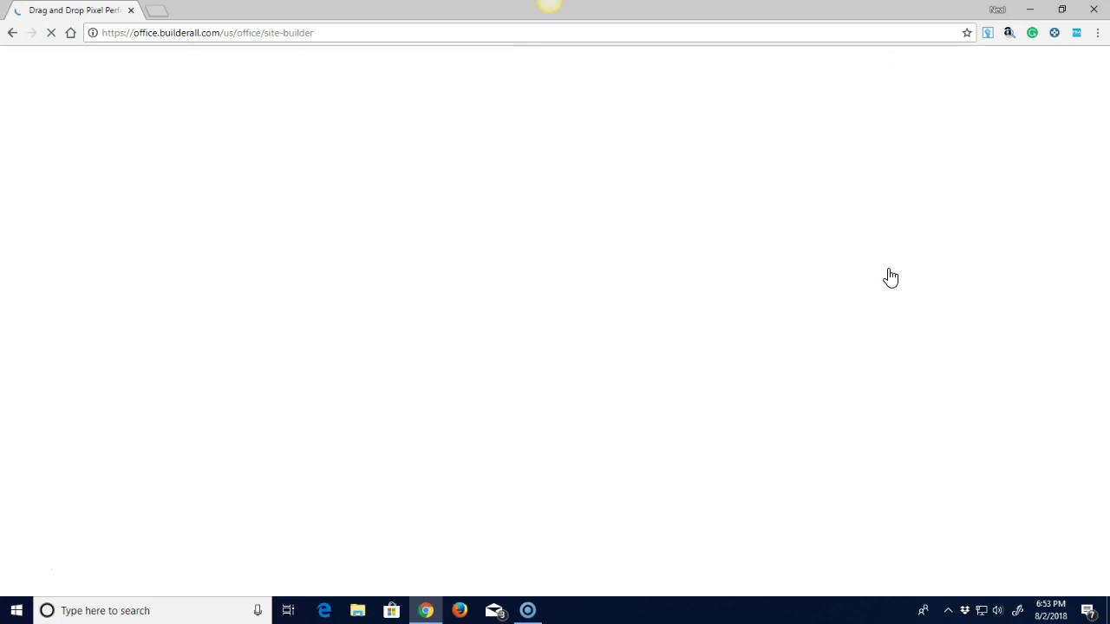
left_click(887, 274)
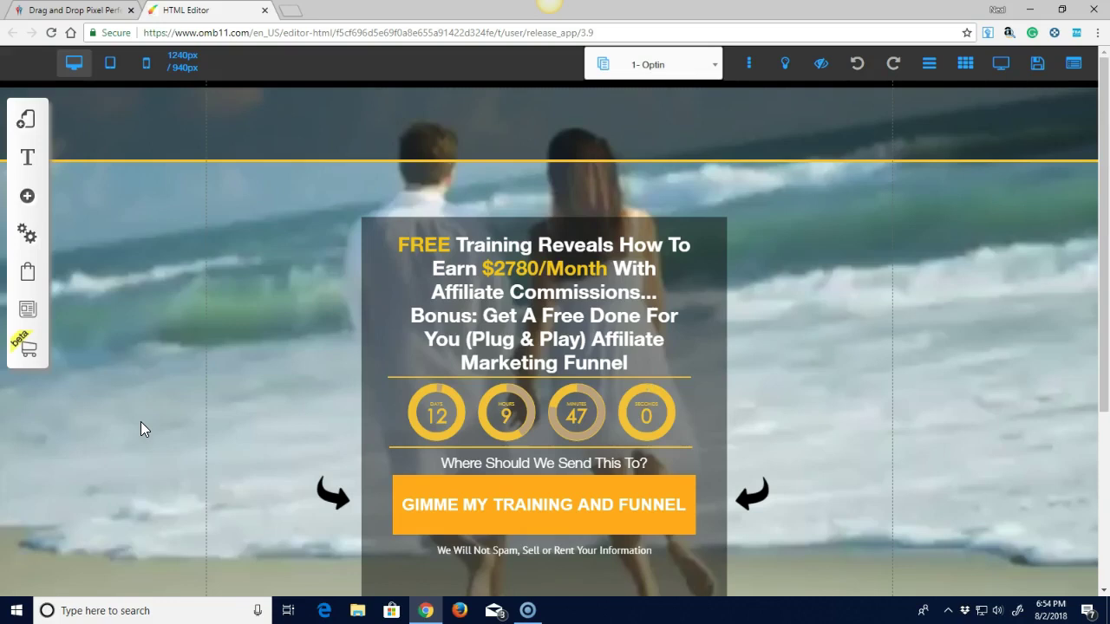
left_click(85, 10)
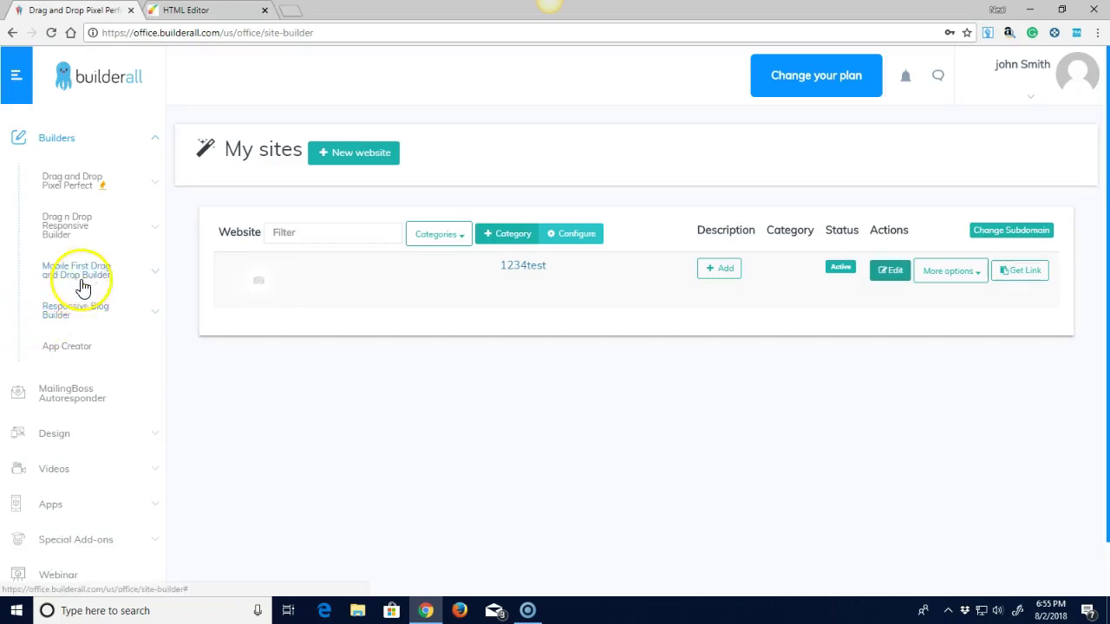
Launch MailingBoss from the Autoresponder sidebar entry to reach its welcome setup page.
left_click(71, 401)
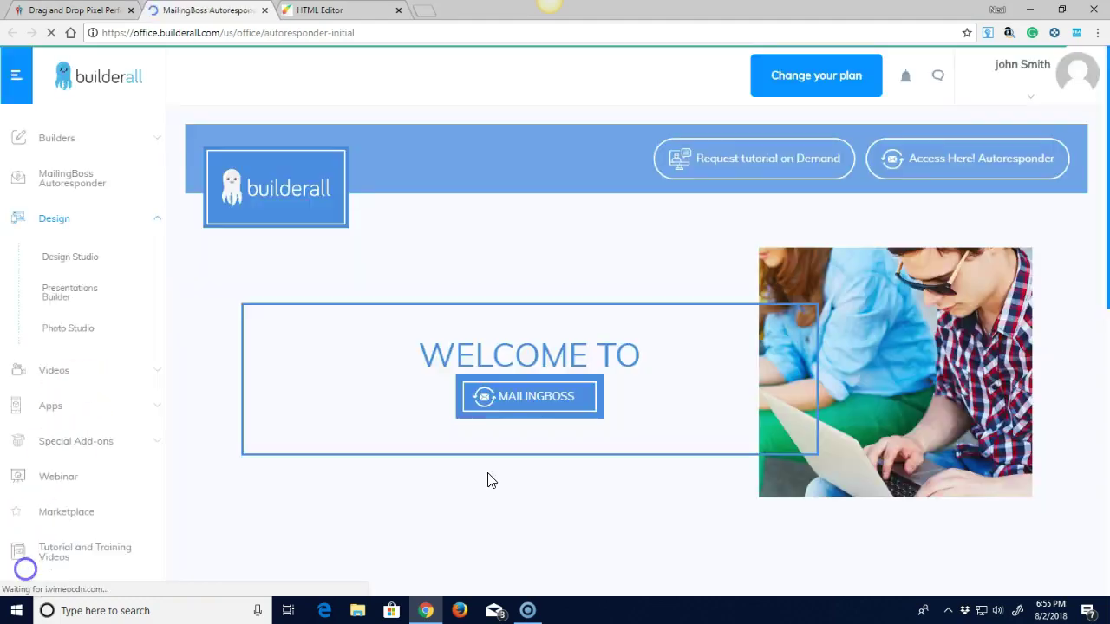
left_click(529, 401)
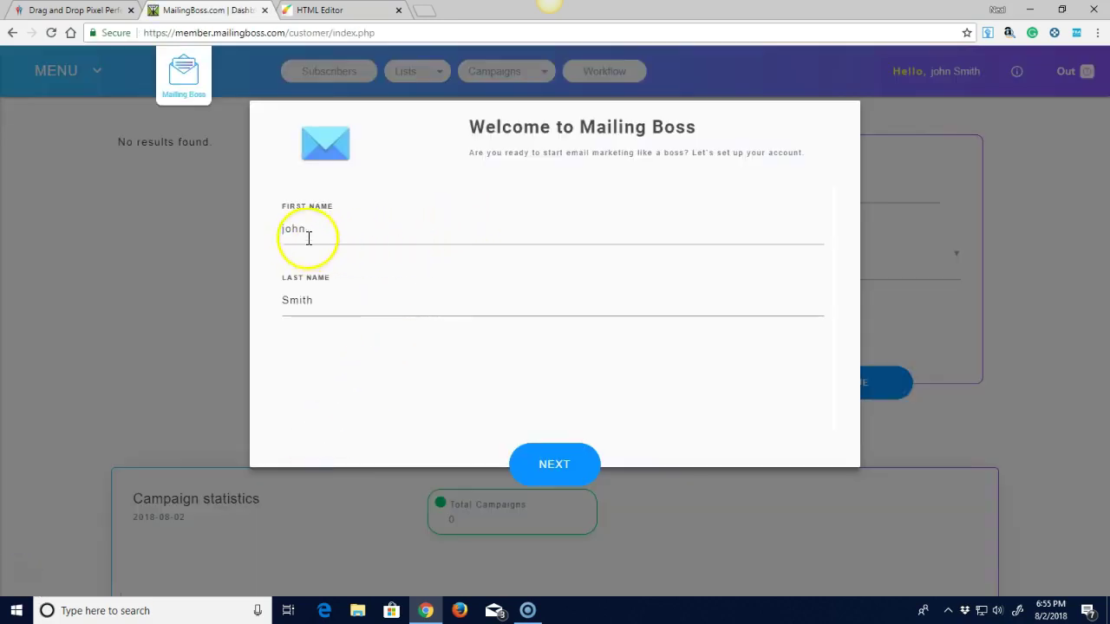
left_click(550, 469)
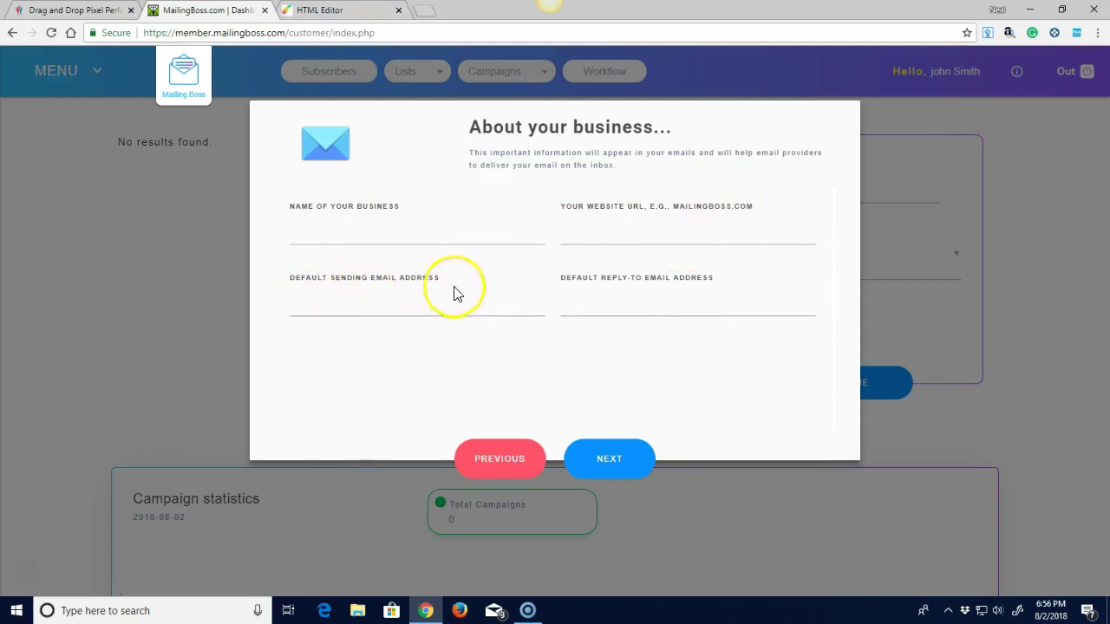
left_click(607, 462)
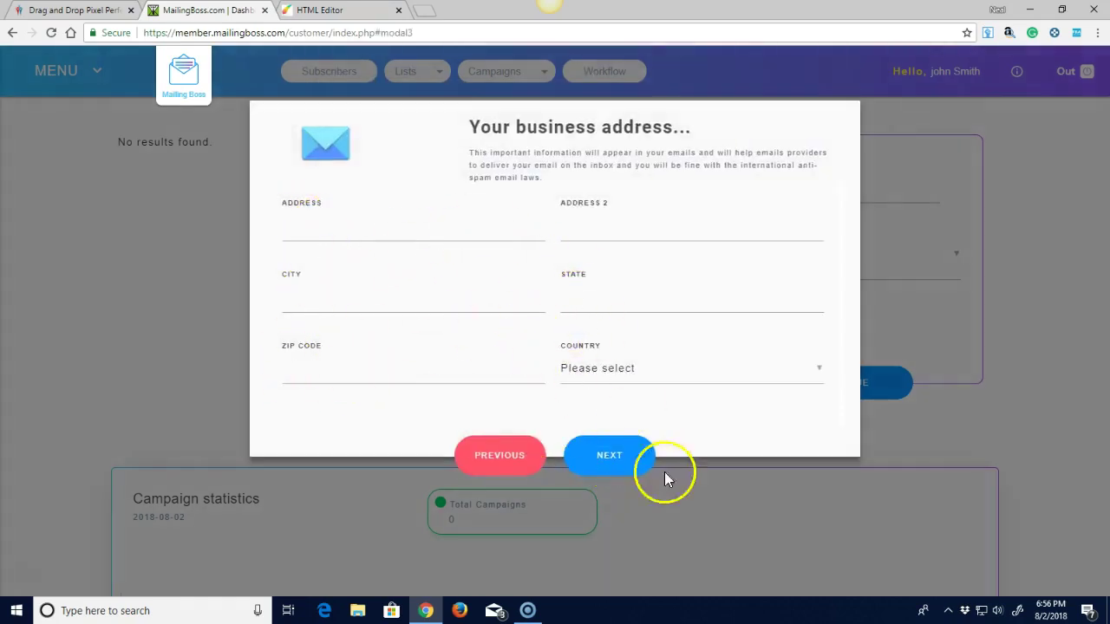
left_click(611, 459)
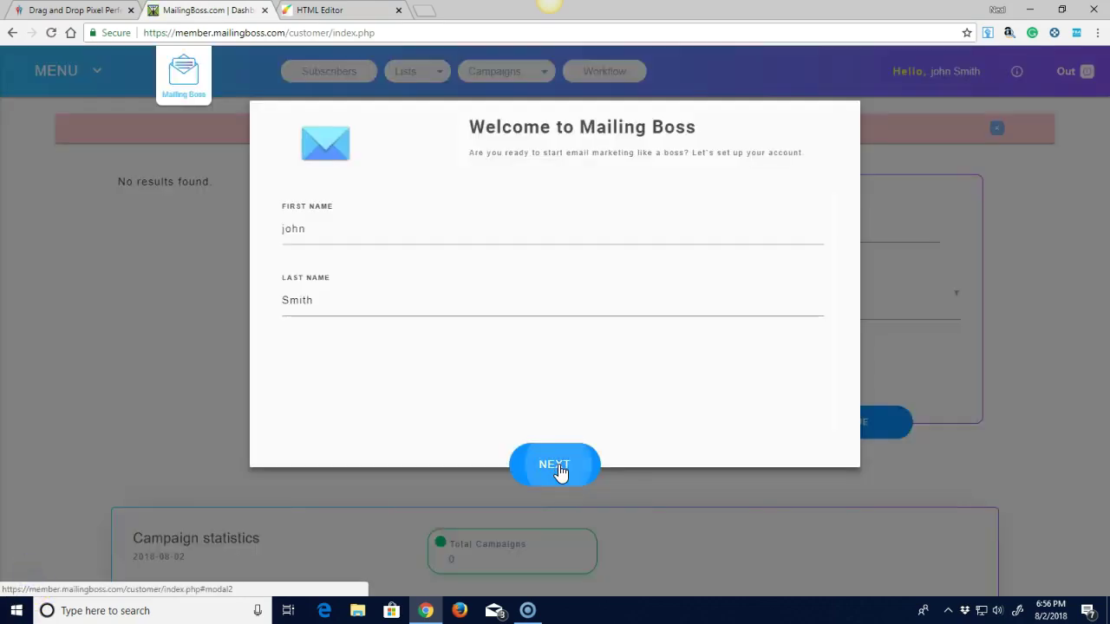
left_click(556, 466)
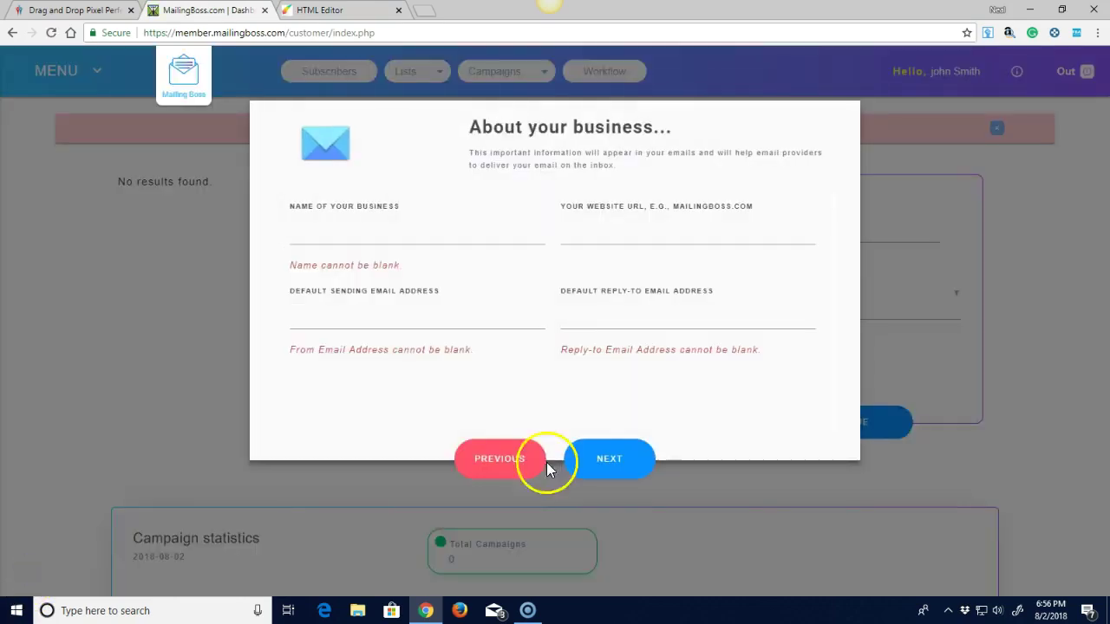
Enter business name 'test', website test.com and the sending email address.
left_click(315, 240)
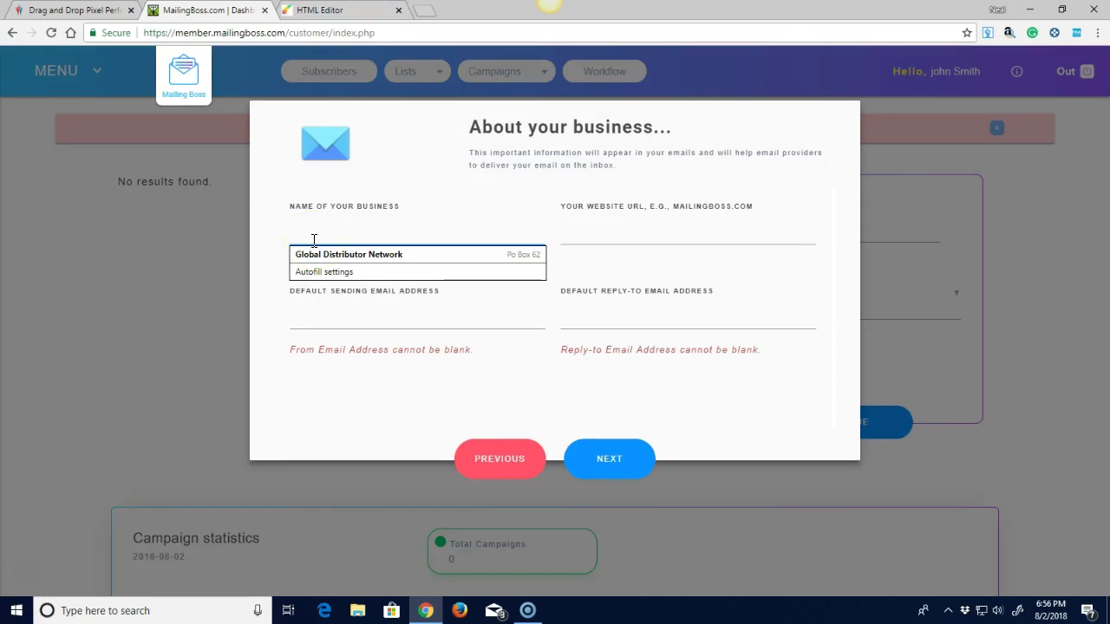
type("test")
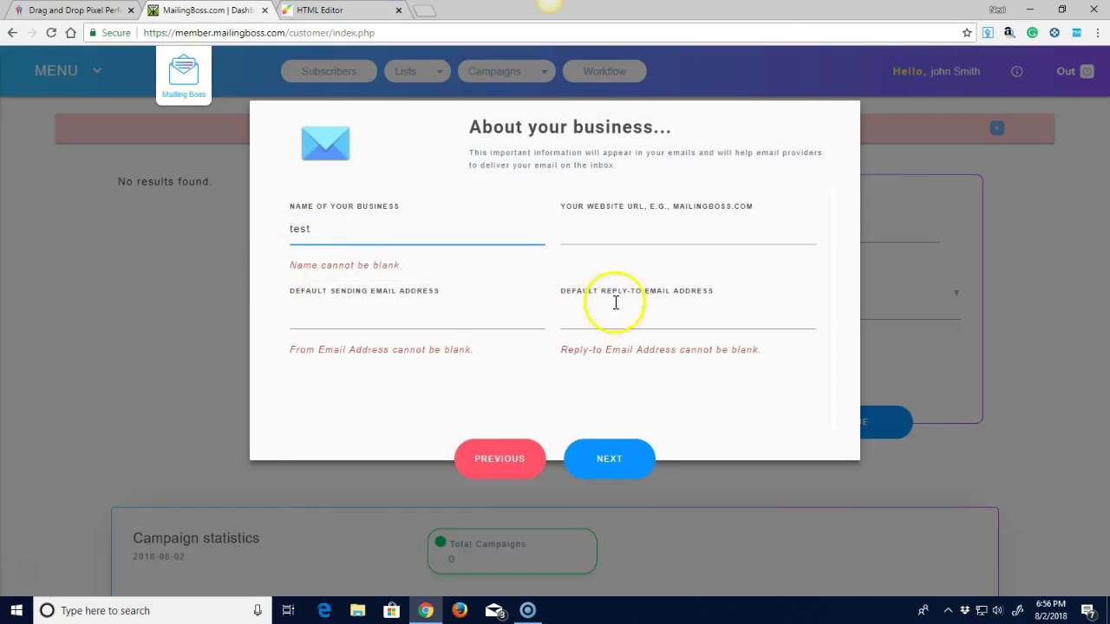
left_click(613, 234)
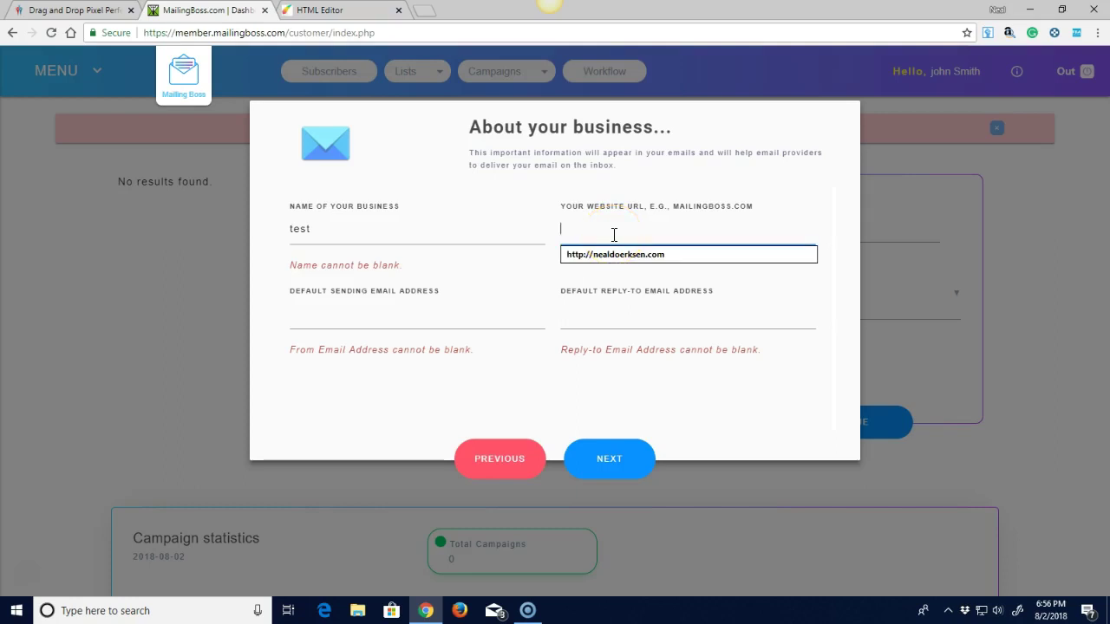
type("test.com")
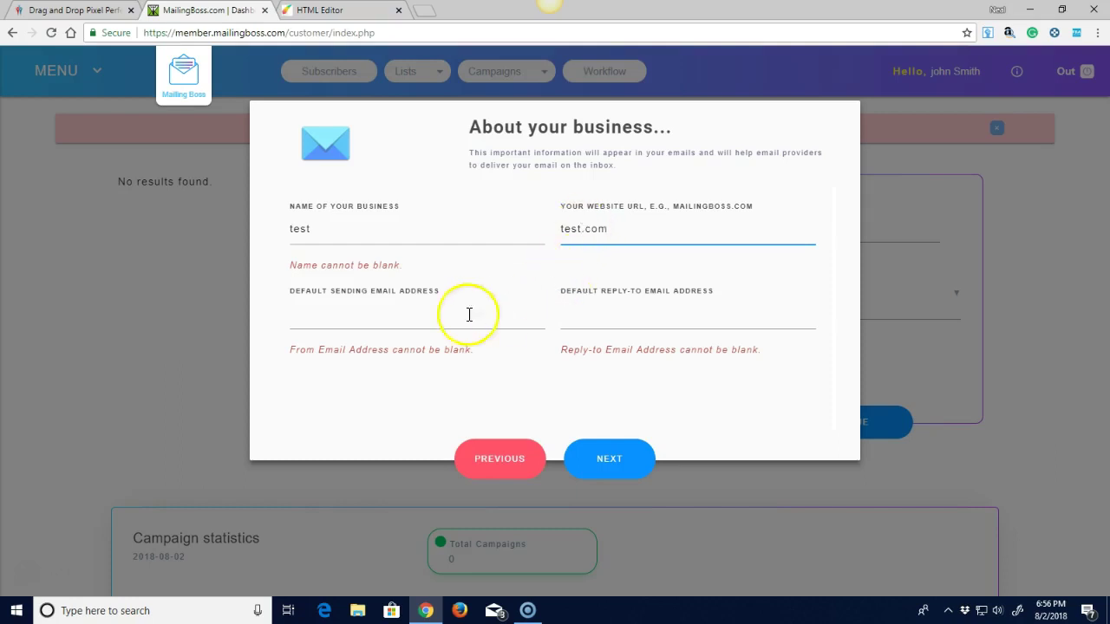
left_click(303, 323)
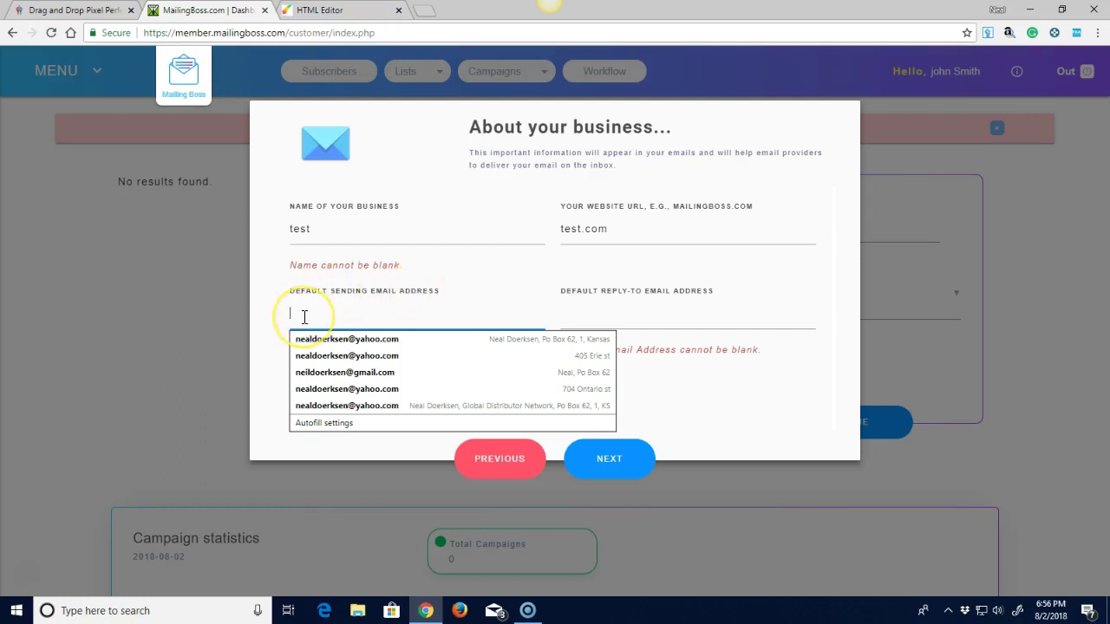
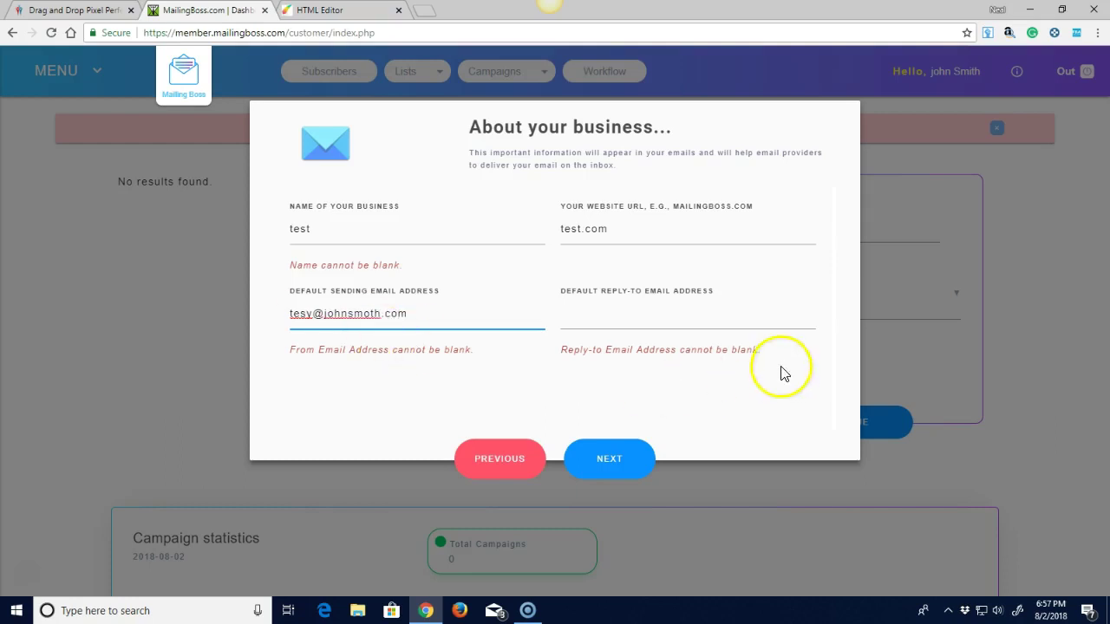
Copy the sending email address into the Reply-To field and advance to the business address step.
left_click(594, 312)
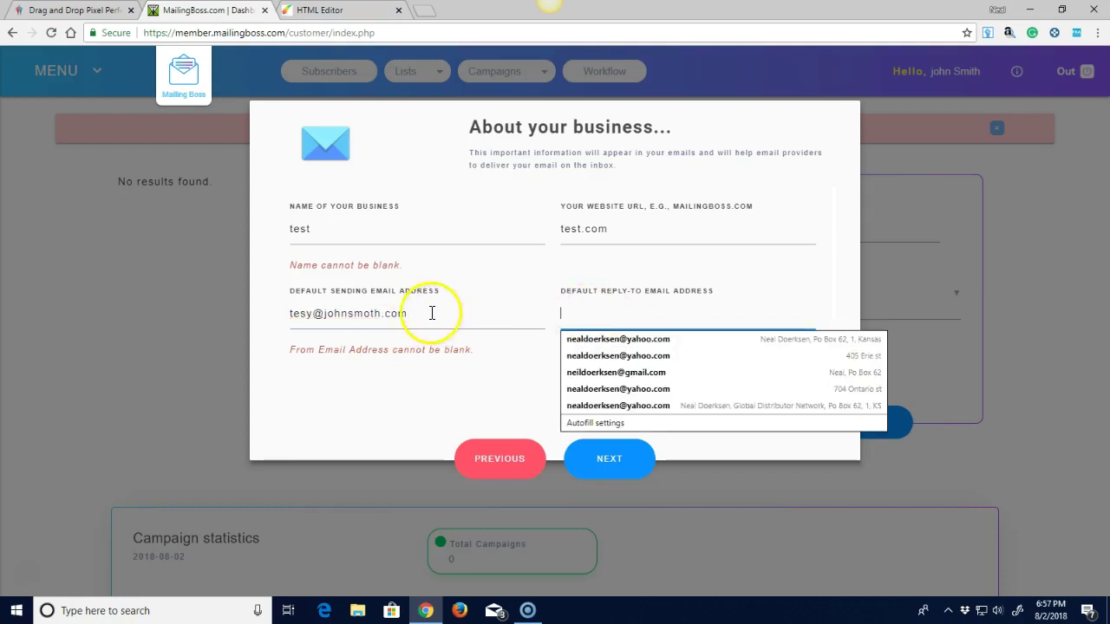
left_click_drag(431, 312, 248, 315)
right_click(306, 319)
left_click(343, 343)
left_click(593, 315)
right_click(593, 315)
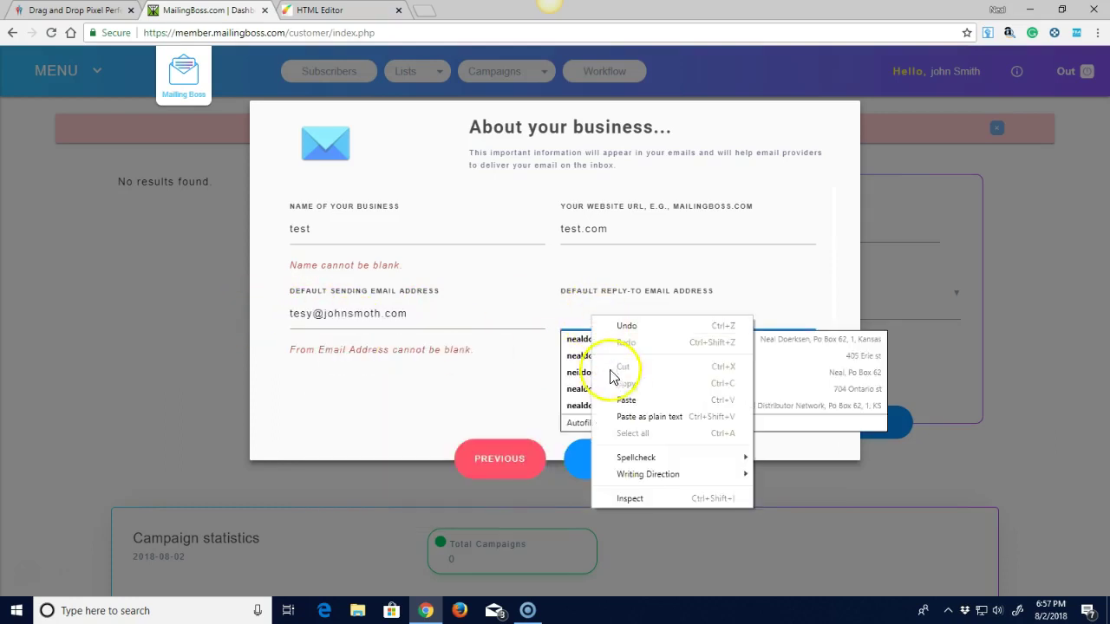
left_click(626, 389)
left_click(610, 453)
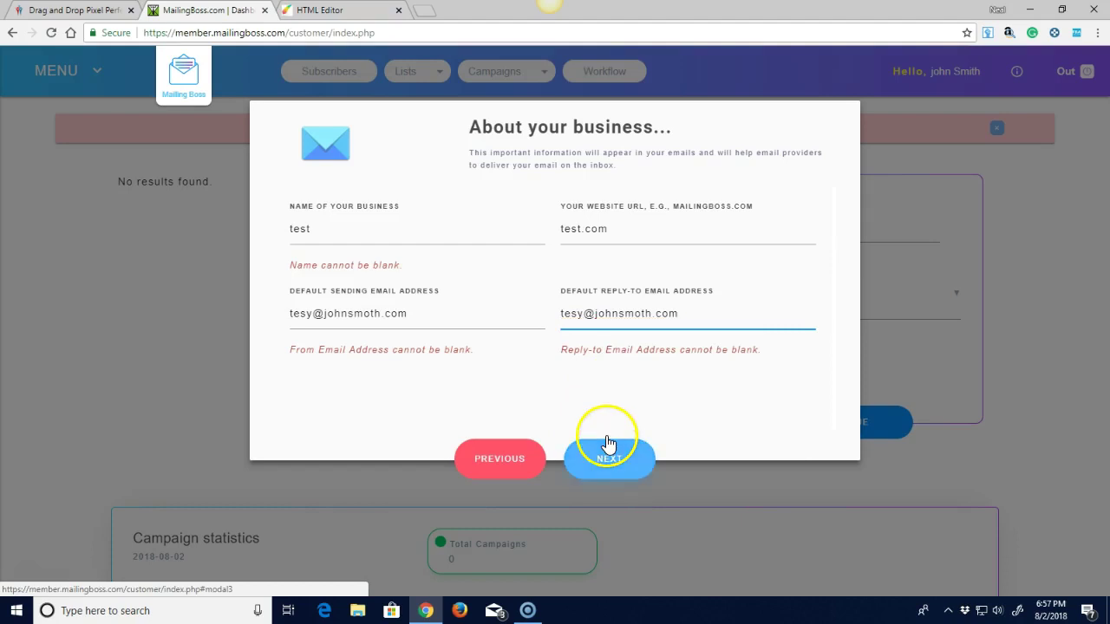
left_click(610, 458)
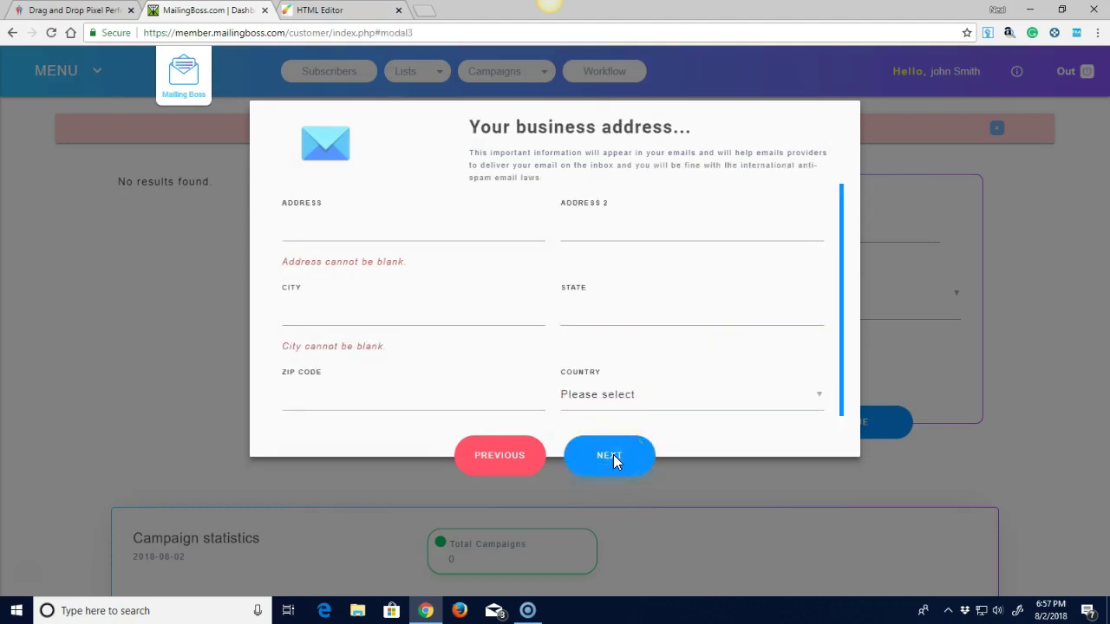
Step through the setup wizard back to the business address form.
left_click(613, 457)
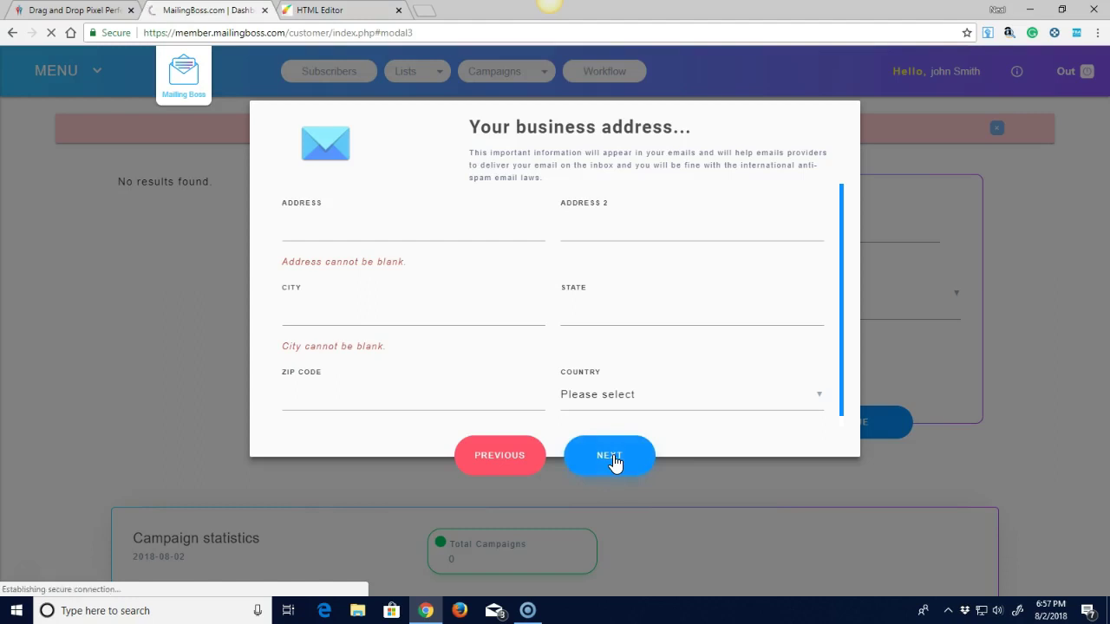
left_click(822, 395)
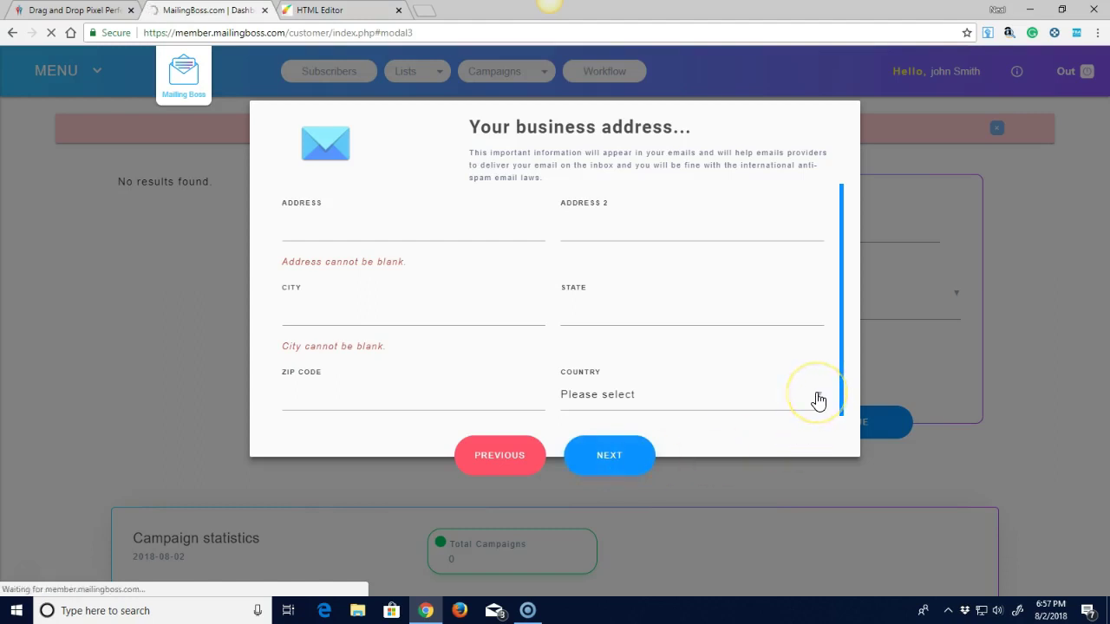
left_click(598, 312)
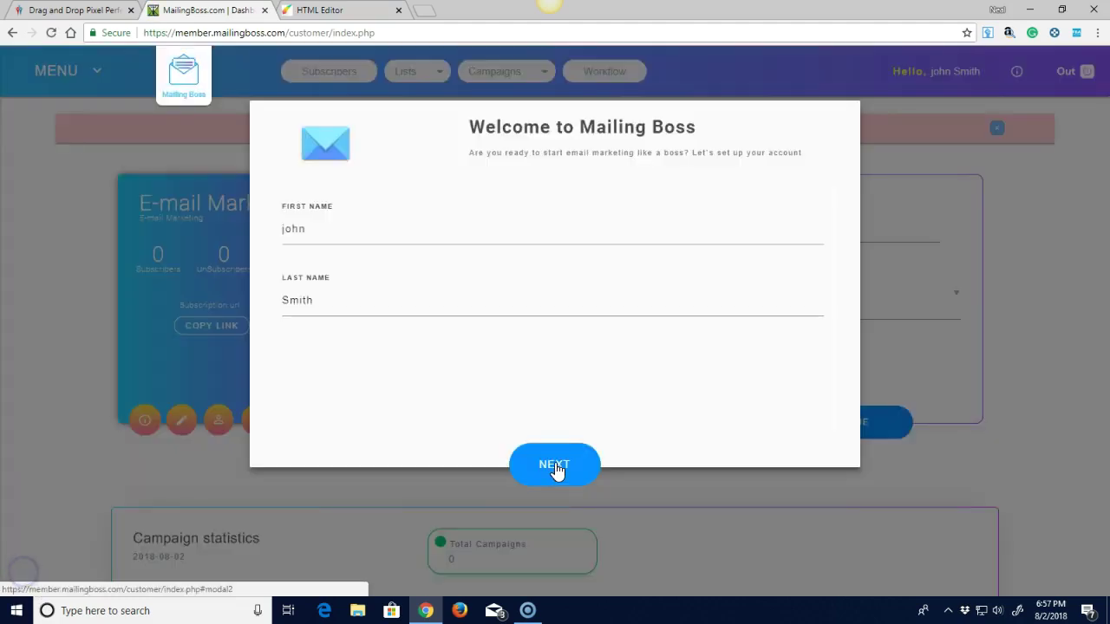
left_click(555, 467)
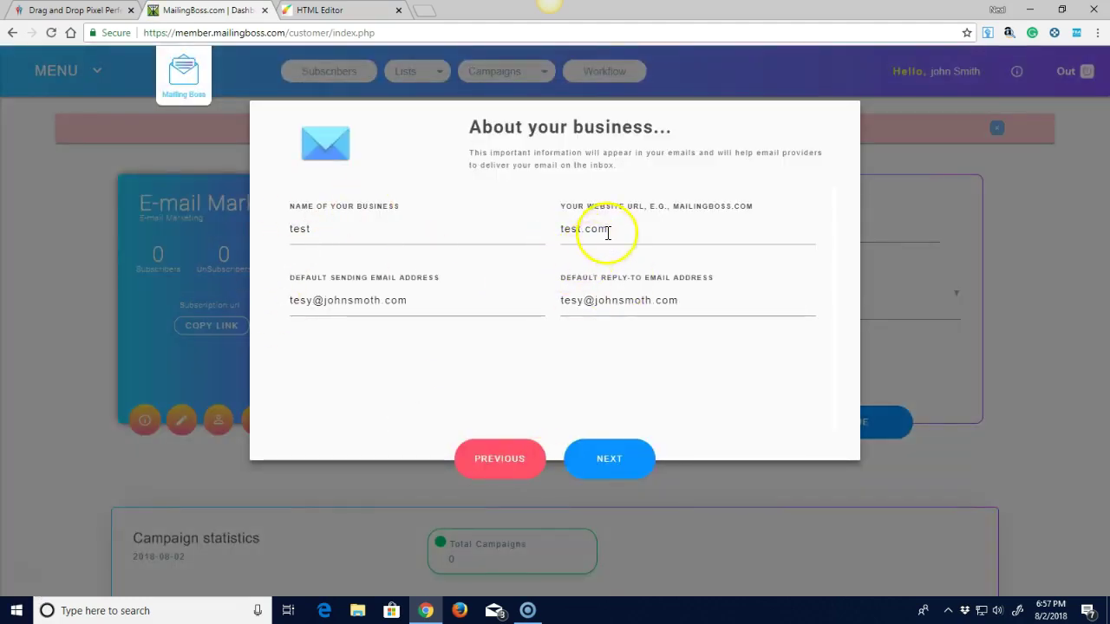
left_click(604, 464)
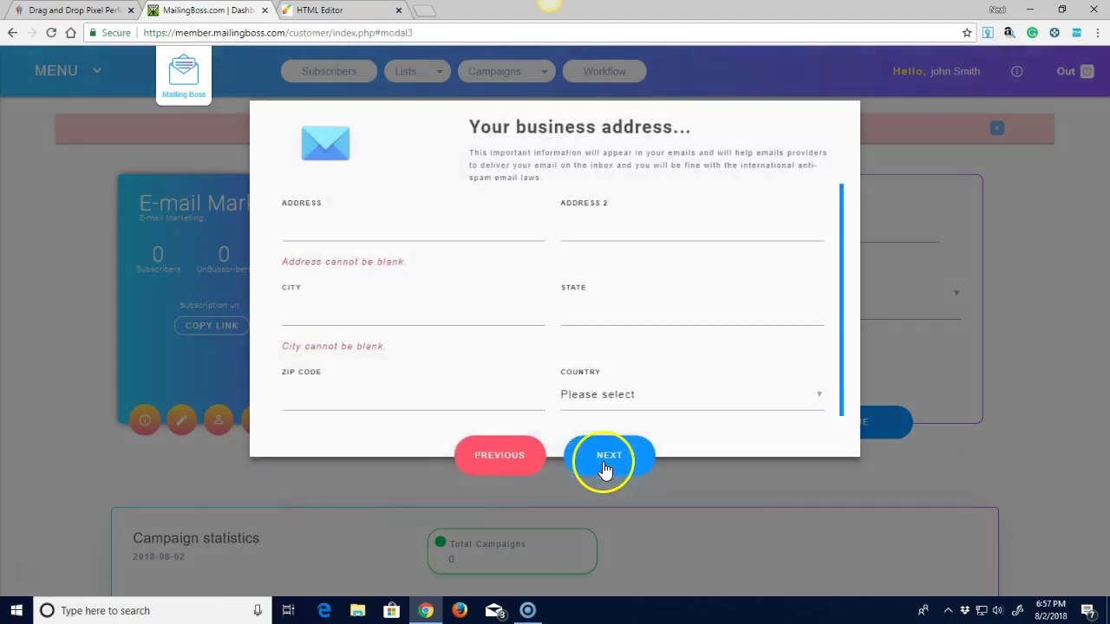
Fill in the street, second line, city, state and zip code, and choose Algeria as country.
left_click(295, 231)
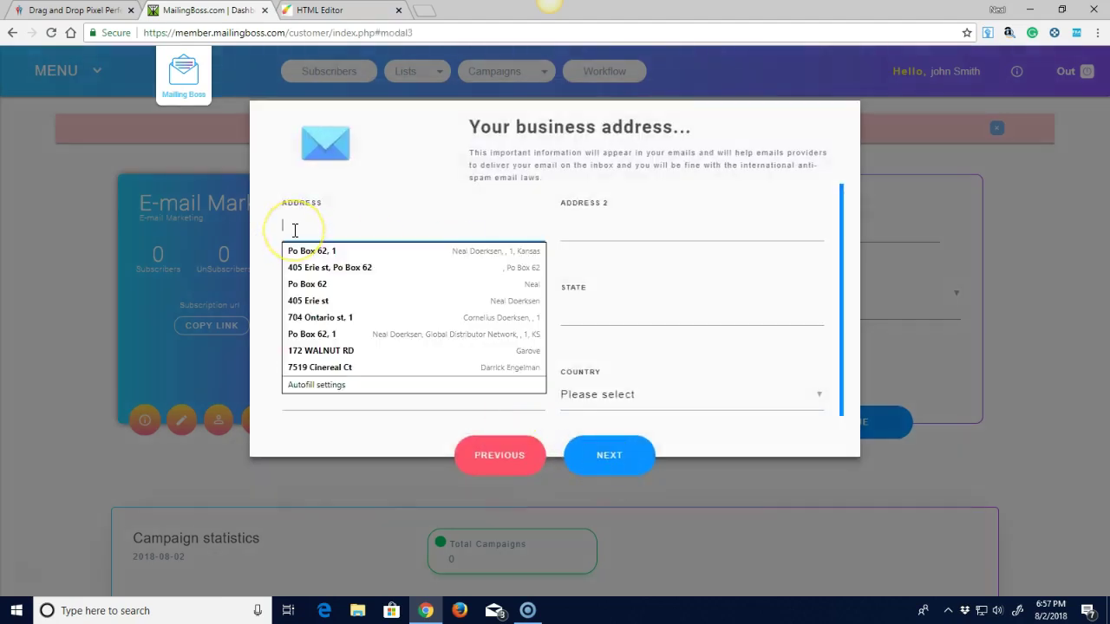
type("rtf")
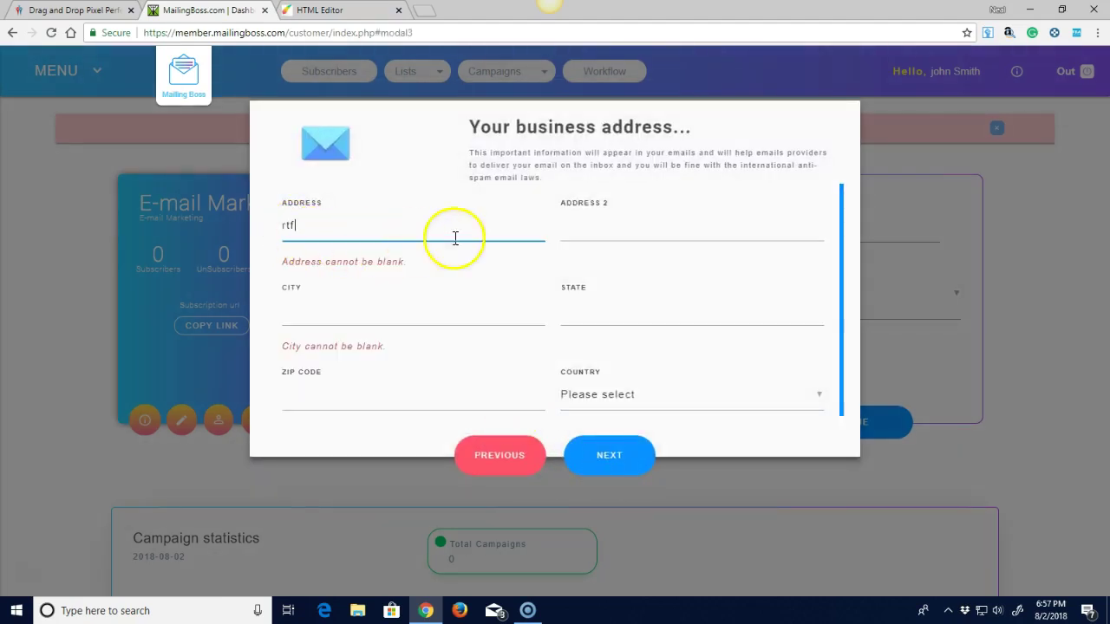
left_click(566, 226)
type("yhg")
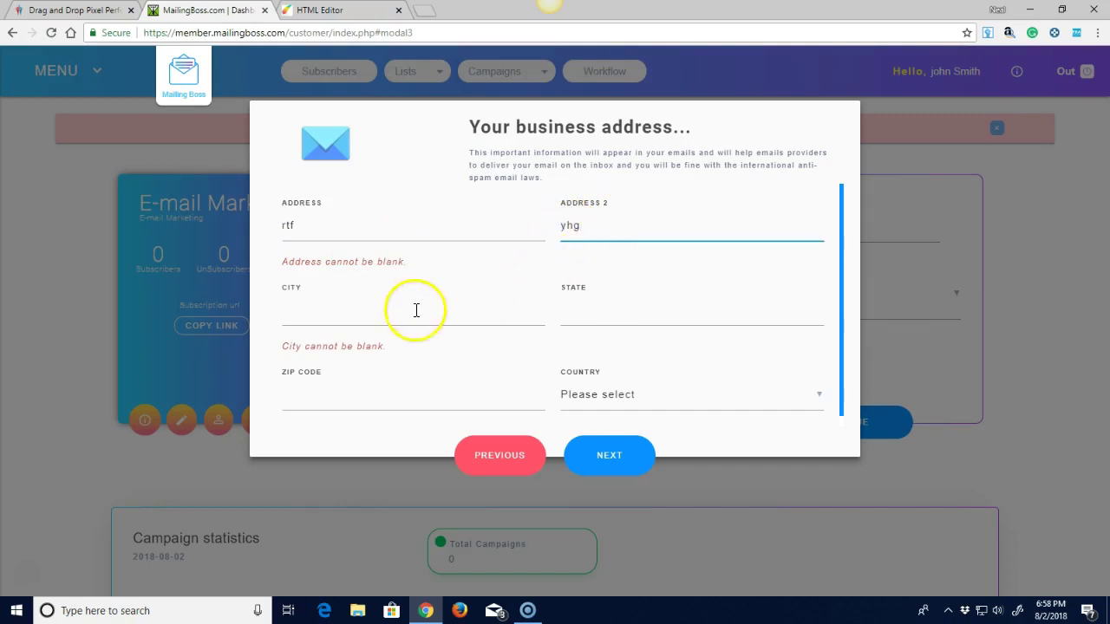
left_click(295, 319)
type("plfifn")
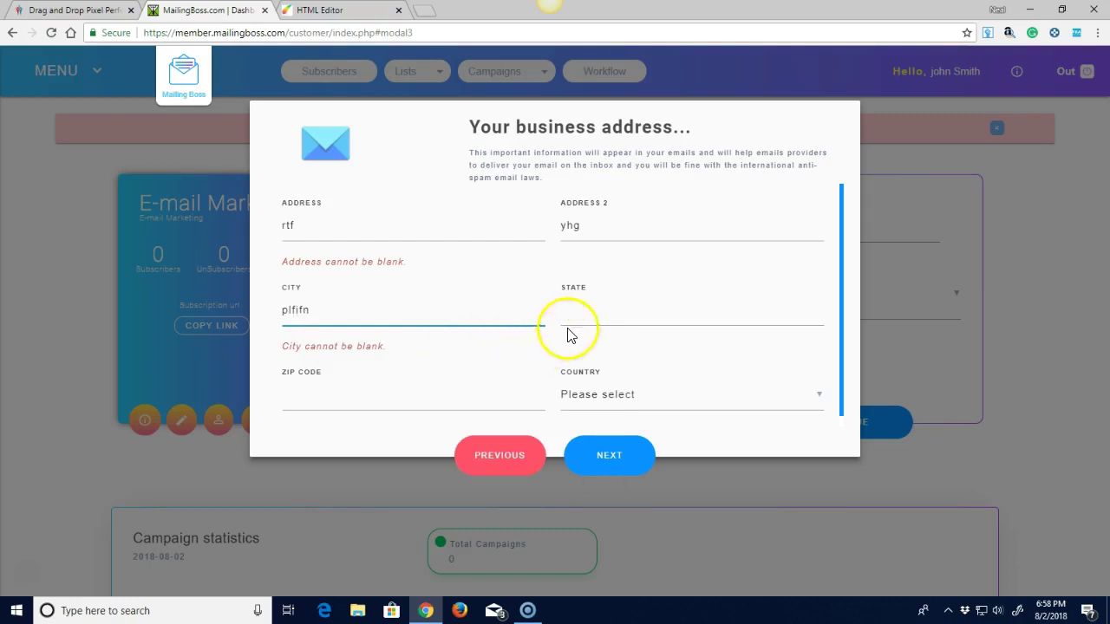
left_click(582, 313)
type("hg")
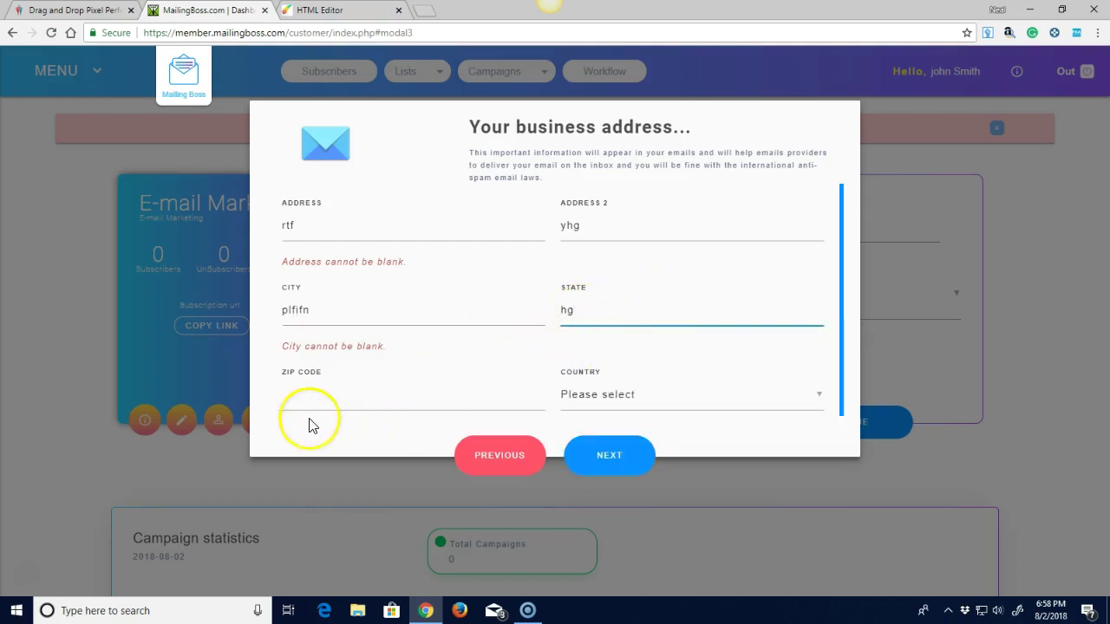
left_click(306, 389)
type("54676")
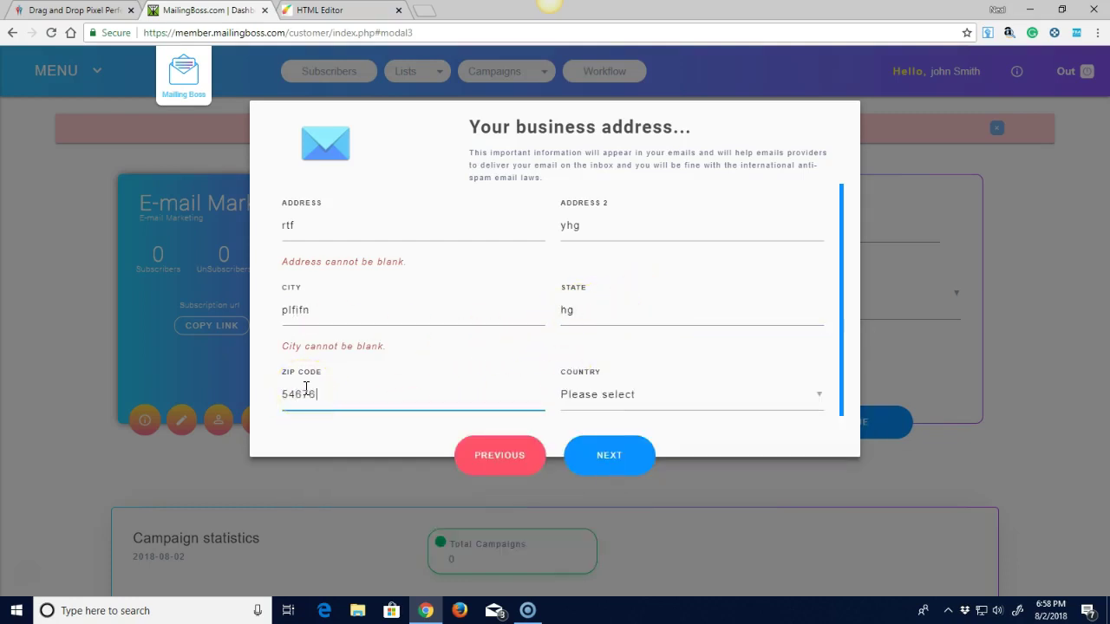
left_click(809, 404)
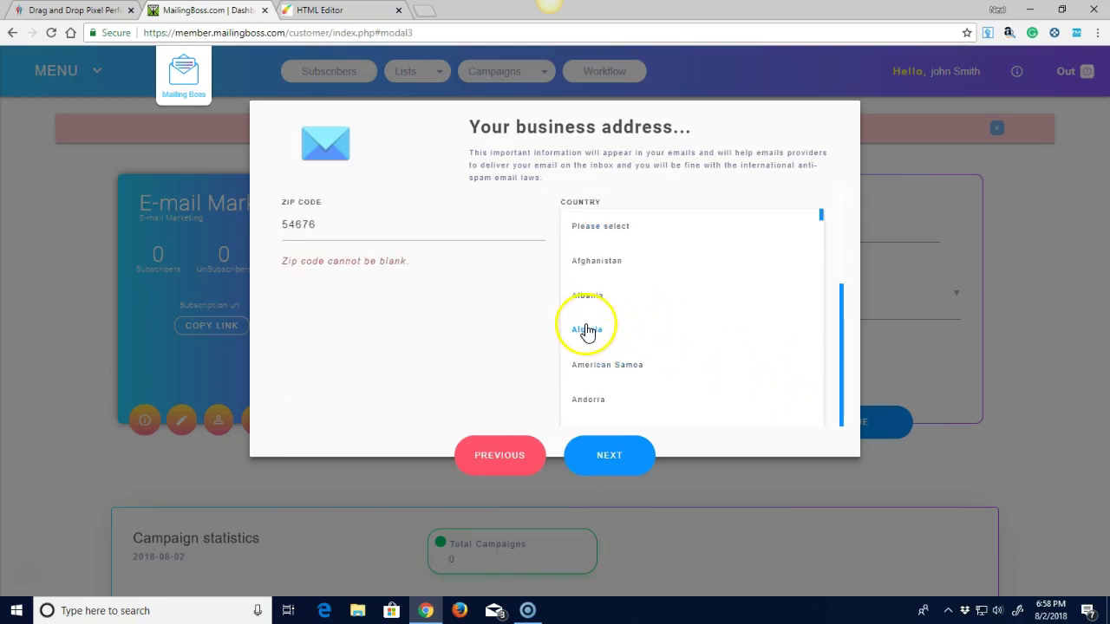
left_click(587, 330)
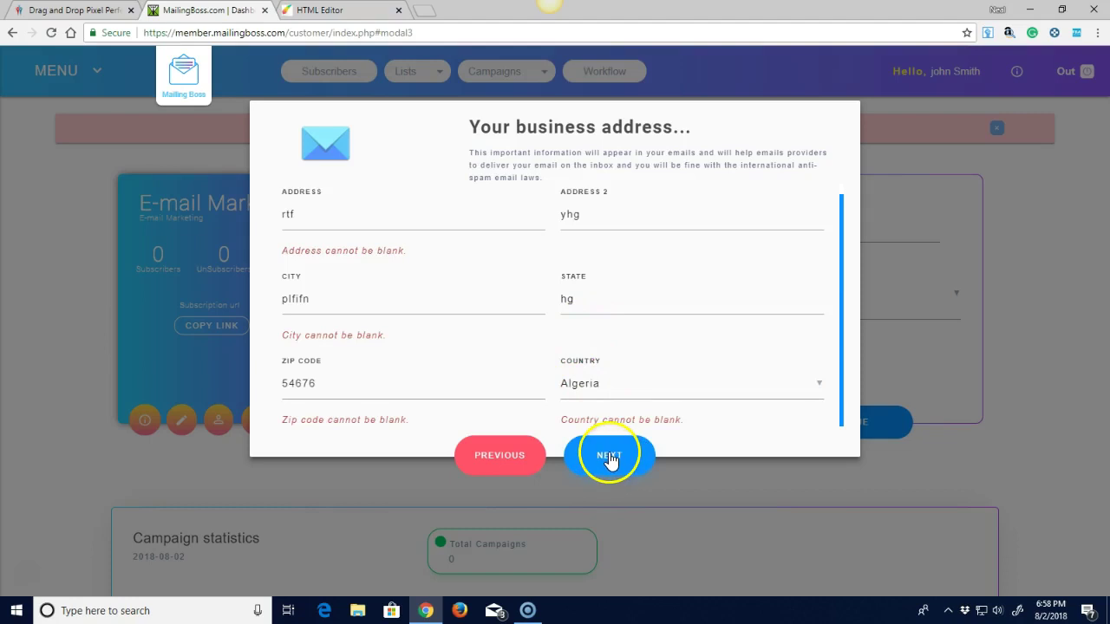
Submit the address, then create a list with 'test' as name, display name and description.
left_click(609, 457)
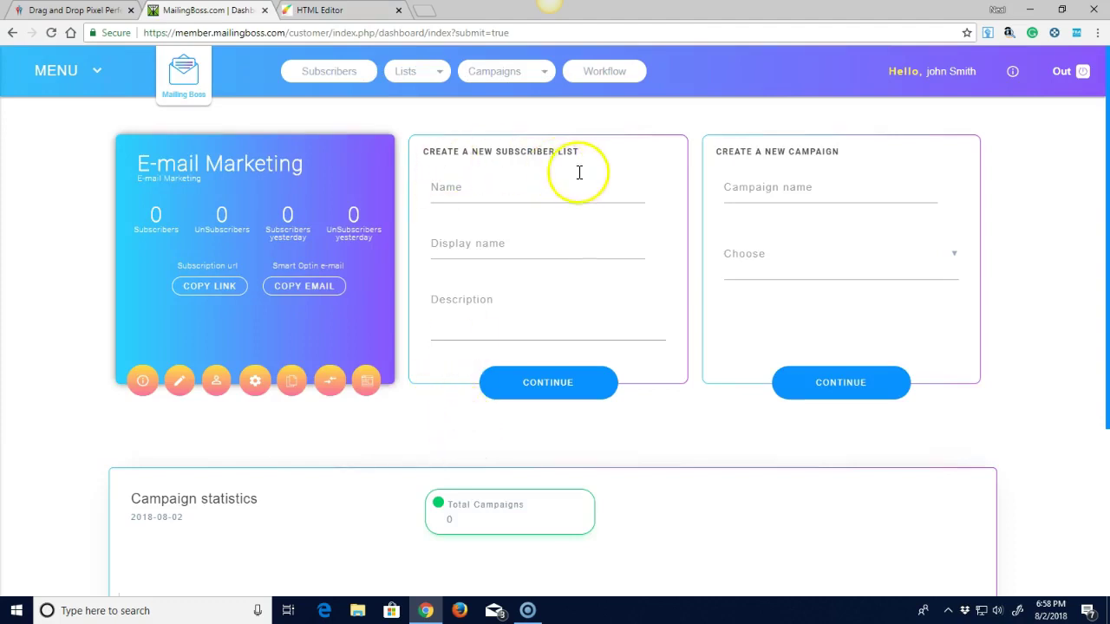
left_click(448, 187)
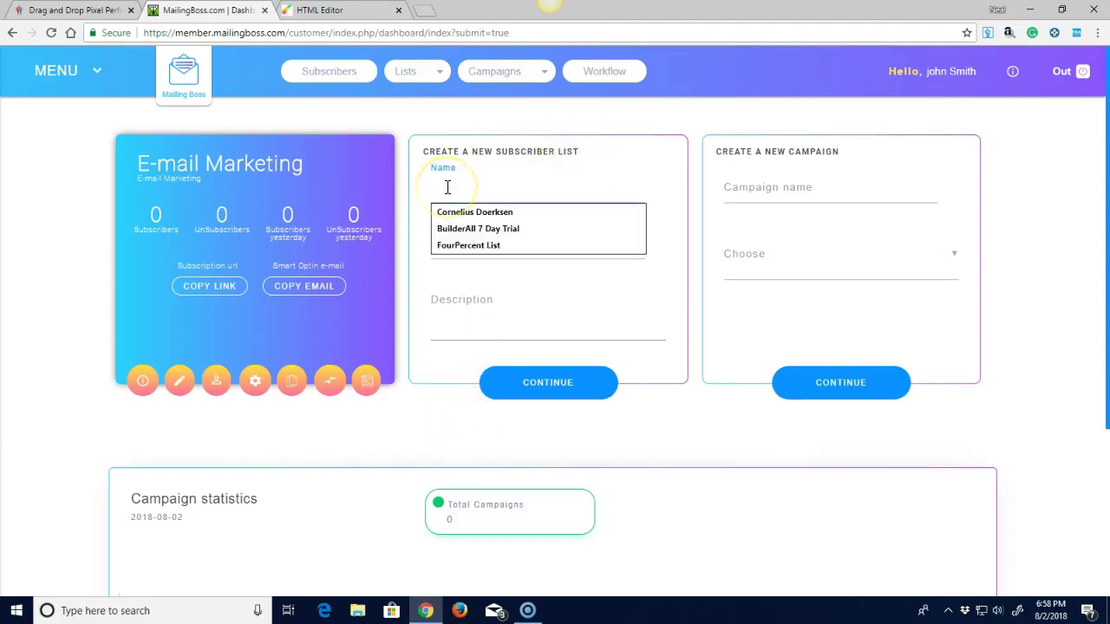
type("tes")
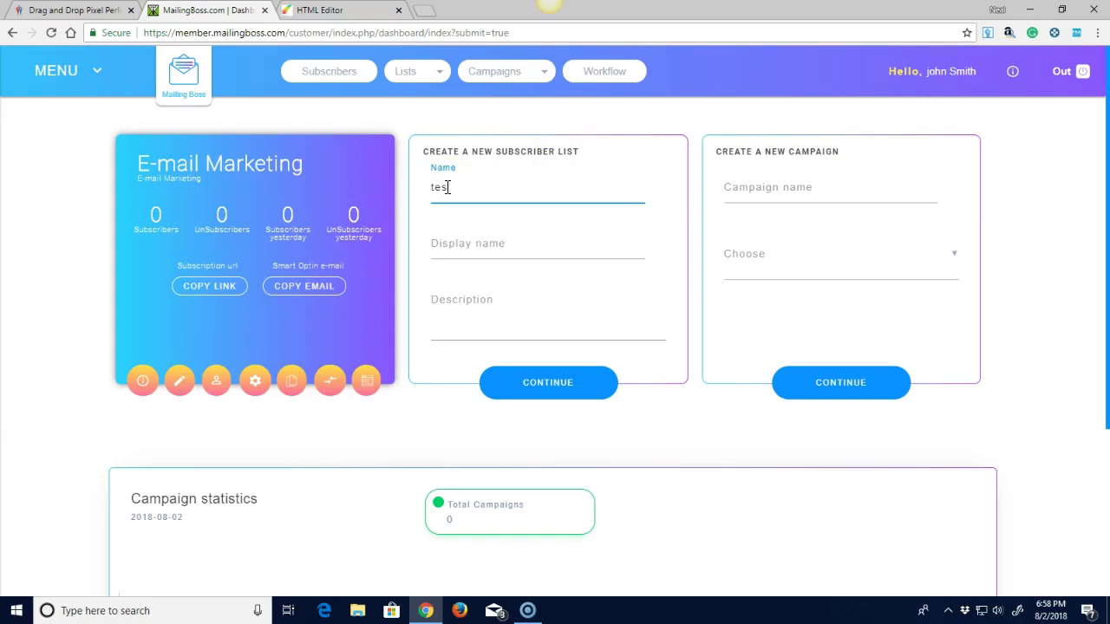
type("t")
left_click_drag(470, 189, 431, 191)
right_click(432, 190)
left_click(482, 215)
right_click(440, 251)
left_click(477, 322)
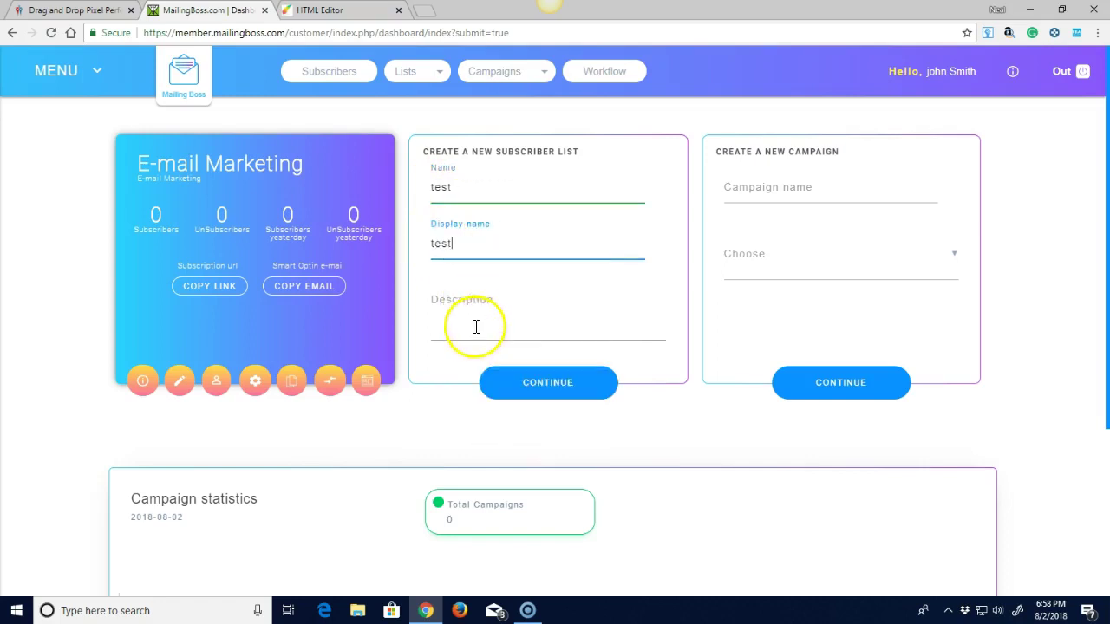
right_click(440, 322)
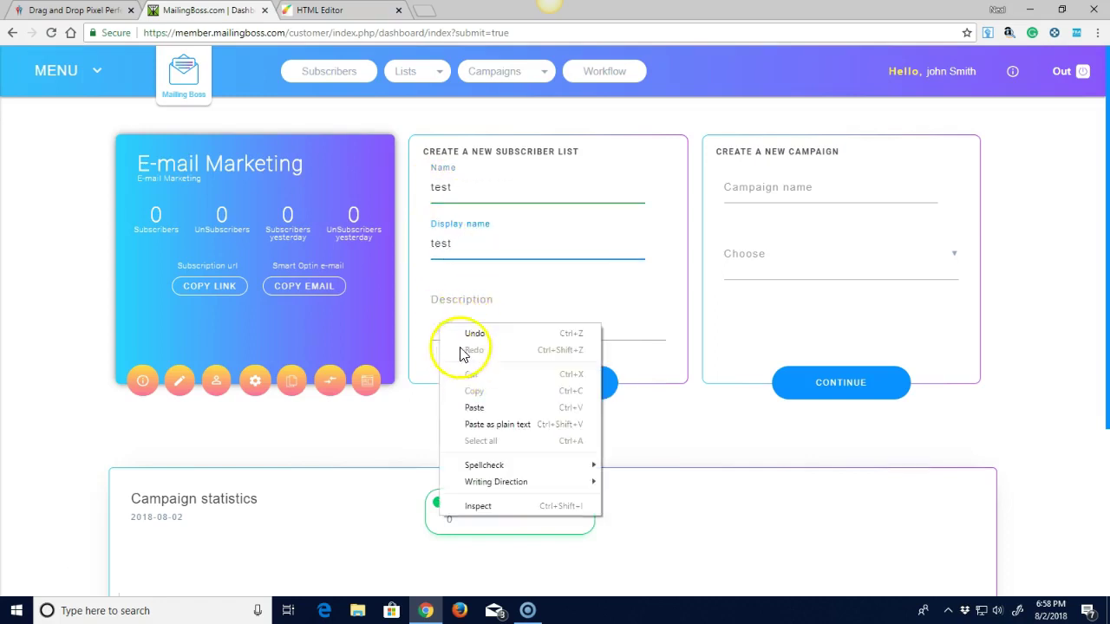
left_click(475, 406)
left_click(538, 390)
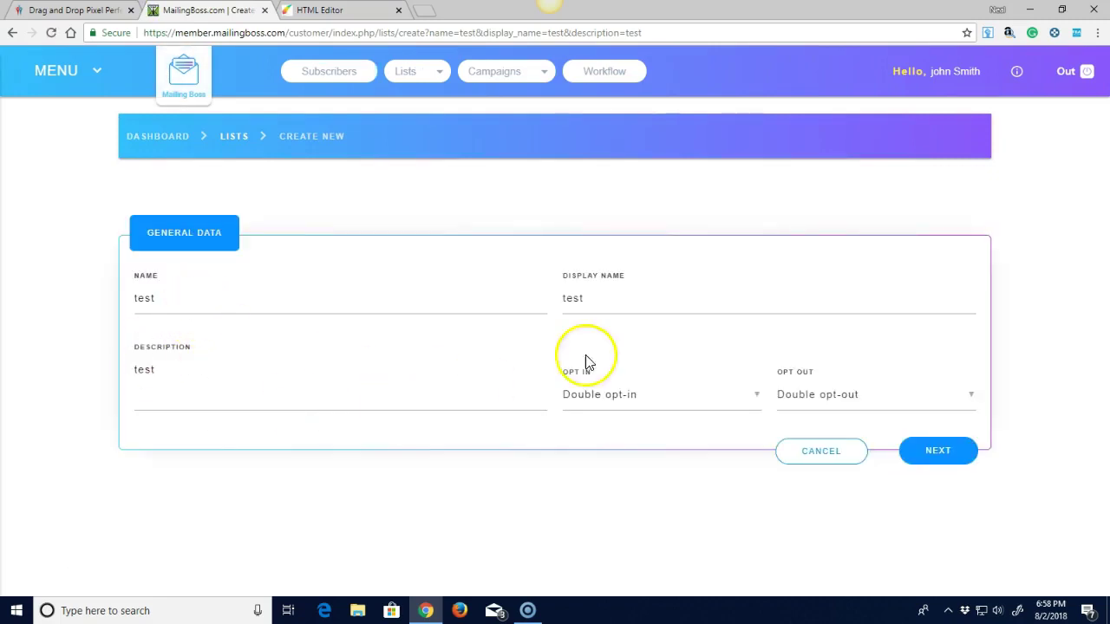
Set the test list's Opt In and Opt Out to Single and continue.
left_click(735, 409)
left_click(600, 430)
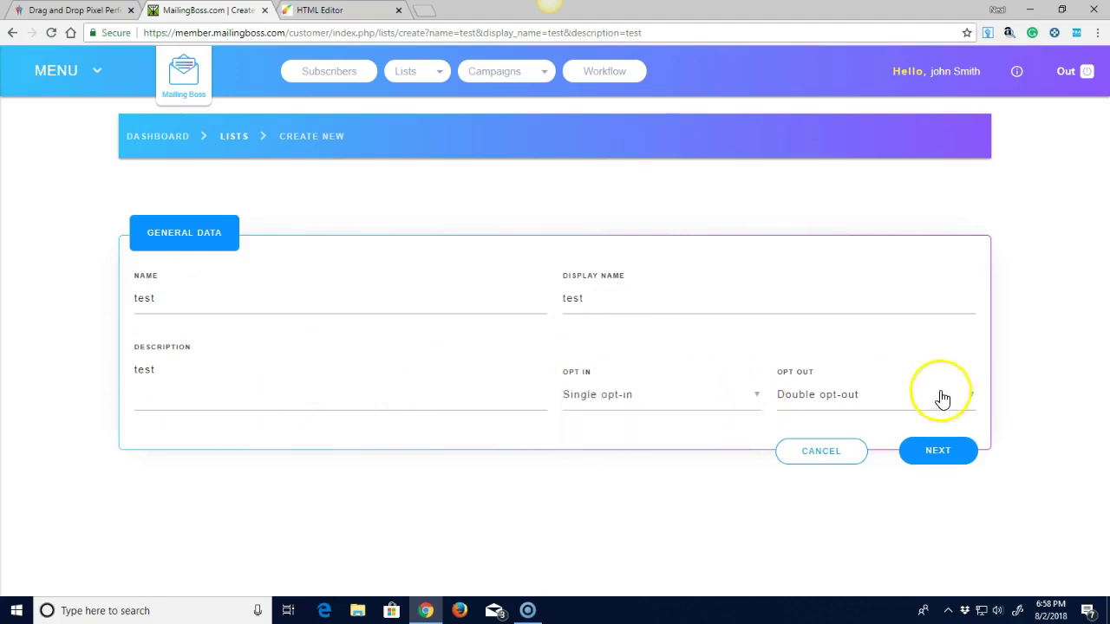
left_click(971, 399)
left_click(820, 428)
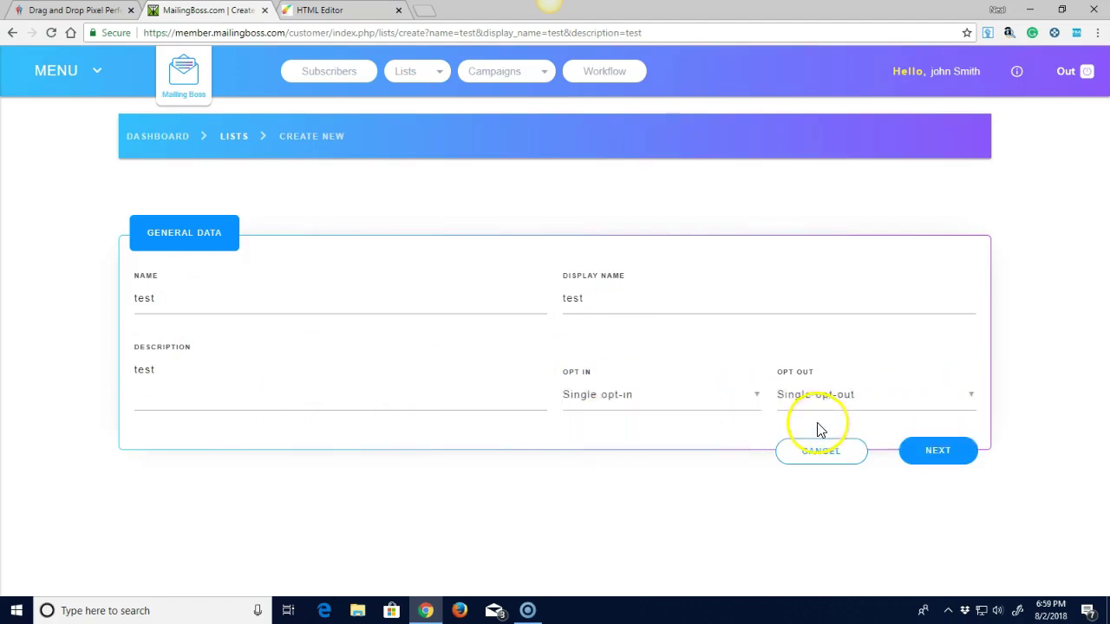
left_click(938, 449)
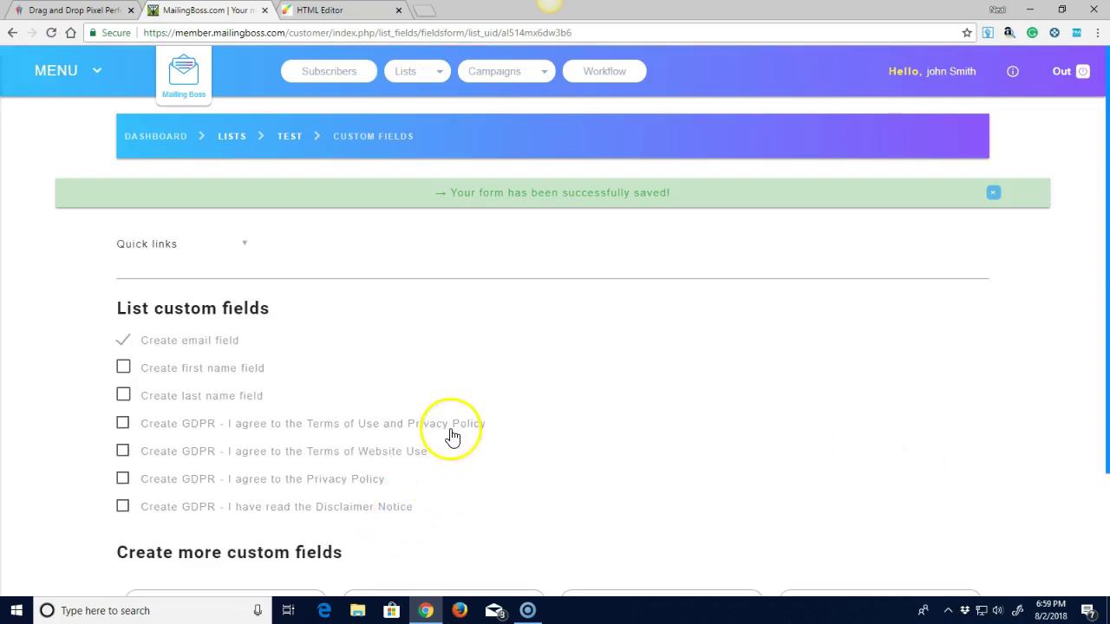
Add a first name field to the test list's custom fields and save the changes.
left_click(123, 372)
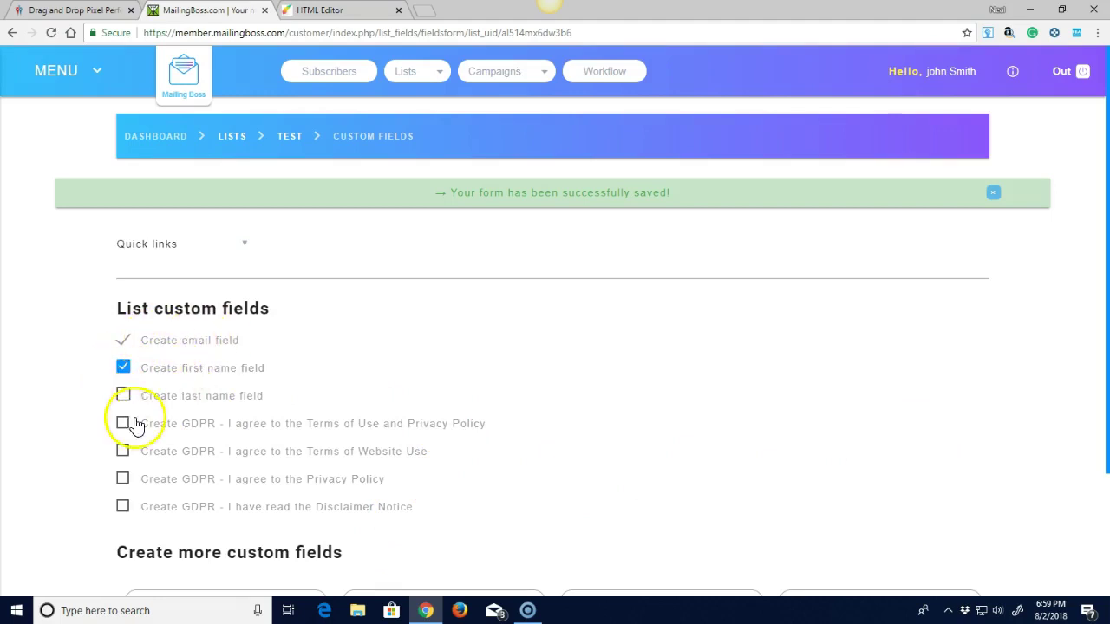
scroll(214, 423, "down", 2)
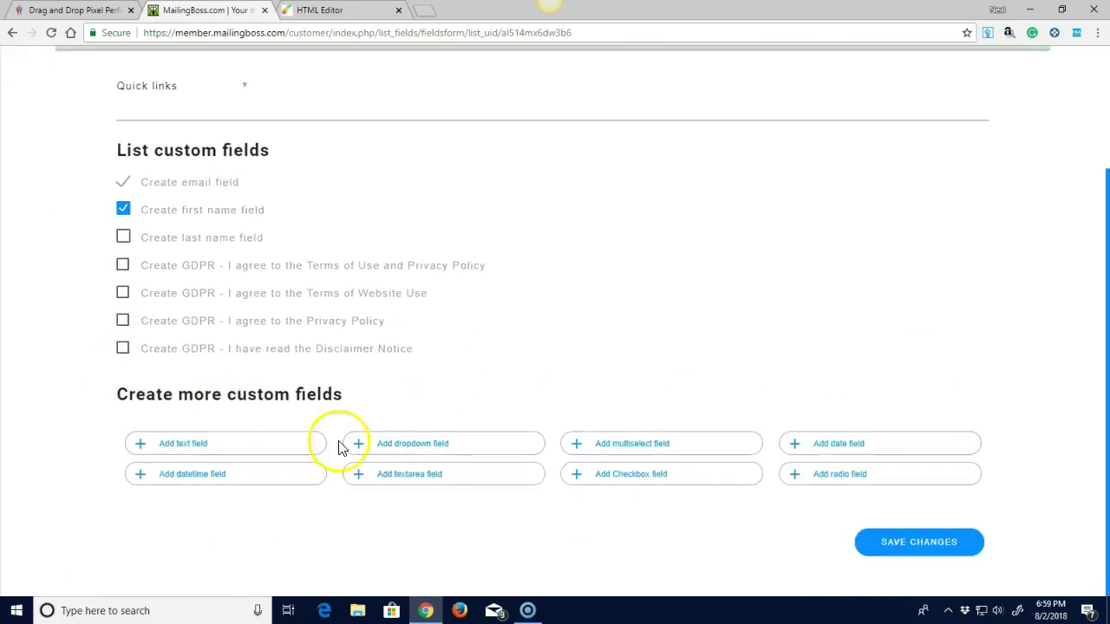
left_click(898, 546)
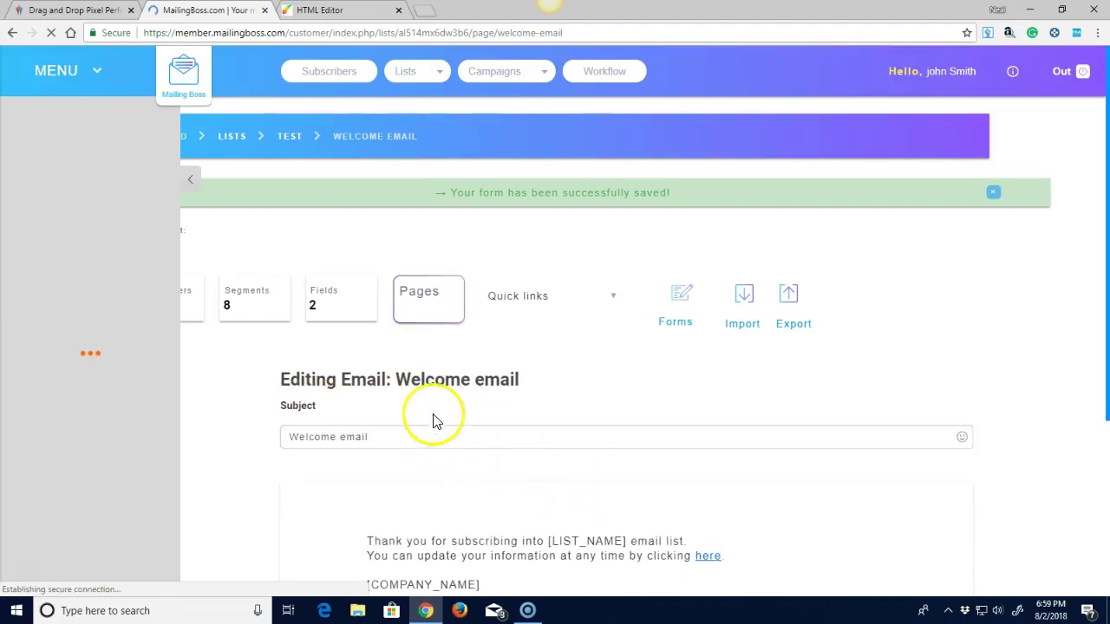
Scroll through the test list's overview charts and back to the top.
scroll(795, 434, "down", 3)
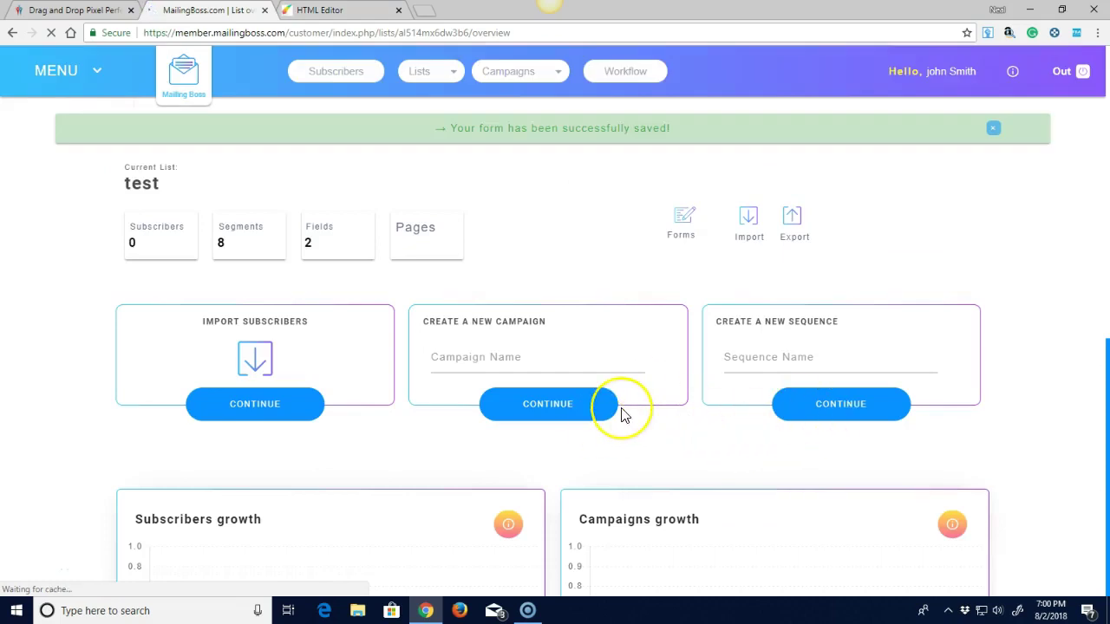
scroll(622, 414, "down", 7)
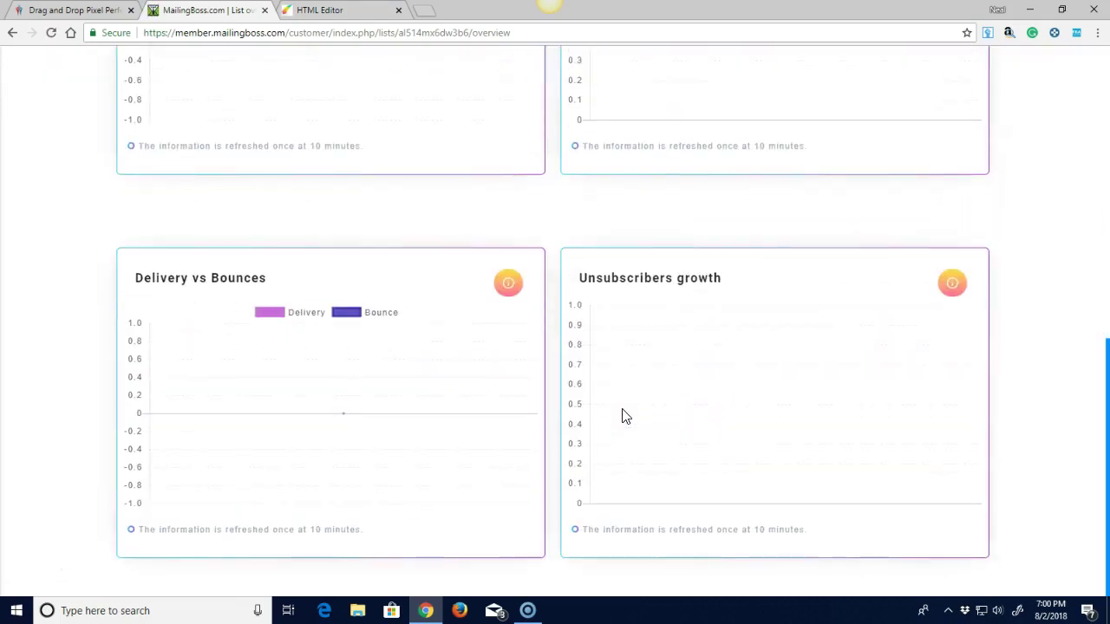
scroll(630, 425, "up", 10)
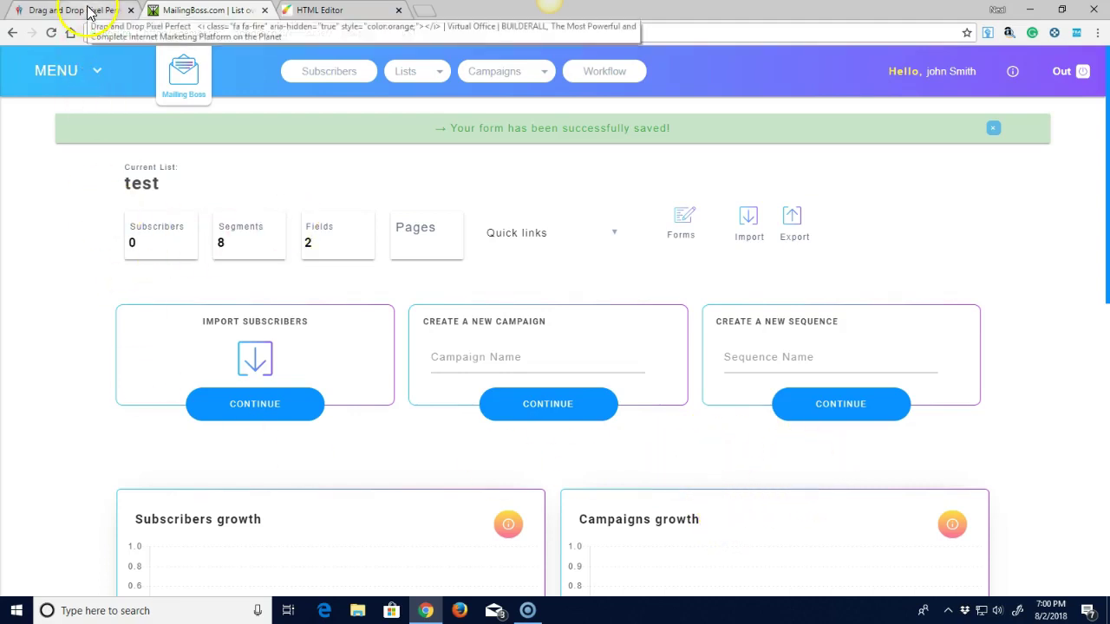
In the HTML Editor, open the Subscribe pop-up from the Pop Up elements and select its signup form.
left_click(360, 13)
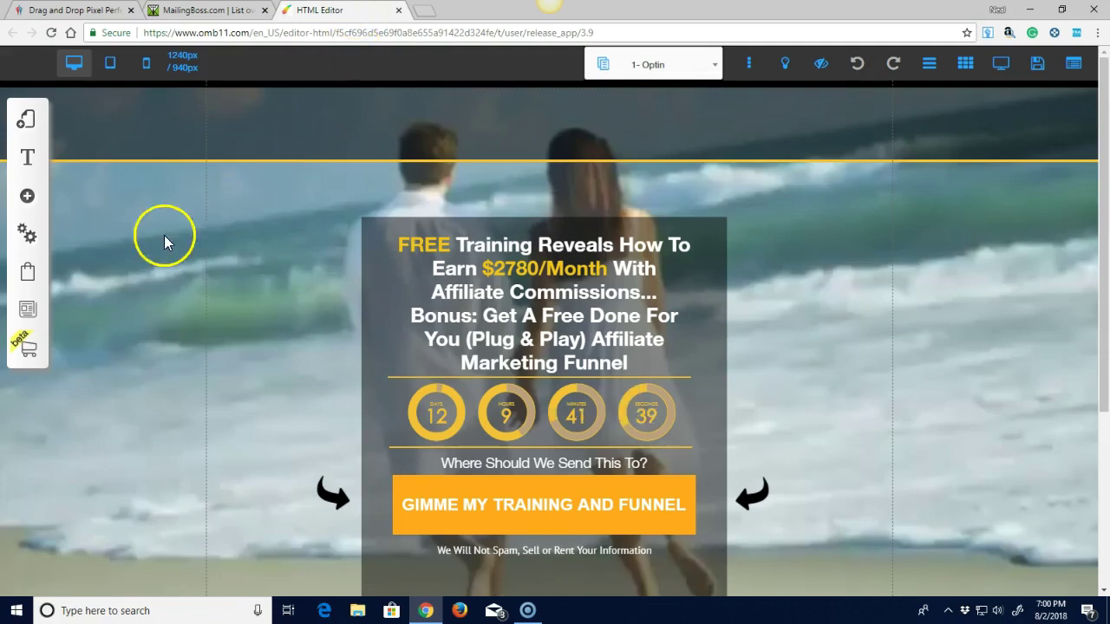
left_click(26, 199)
left_click(153, 169)
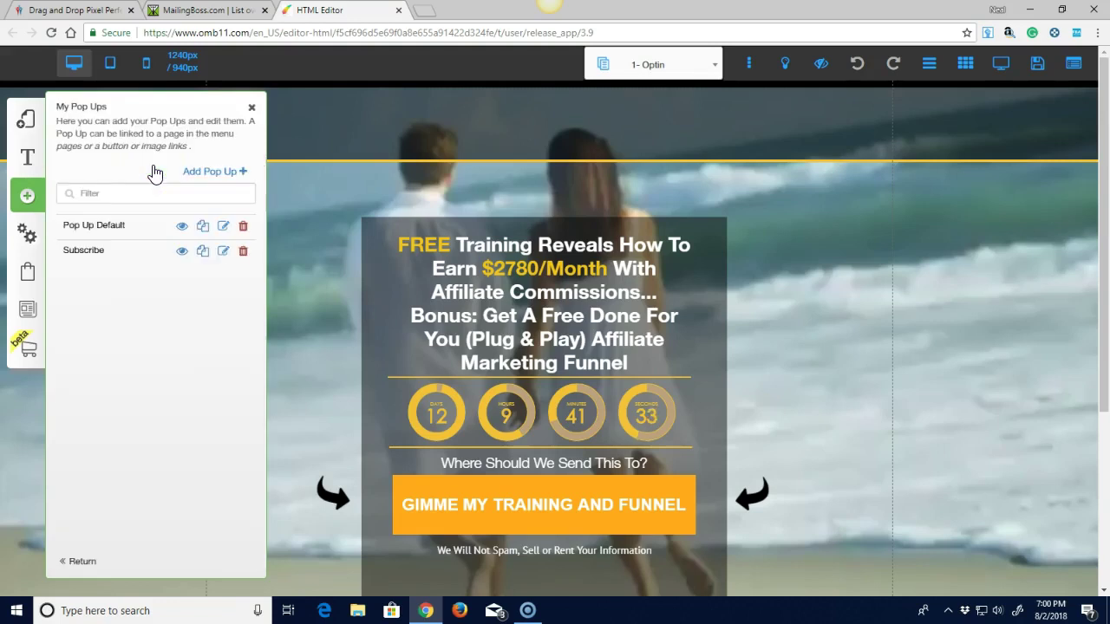
left_click(183, 250)
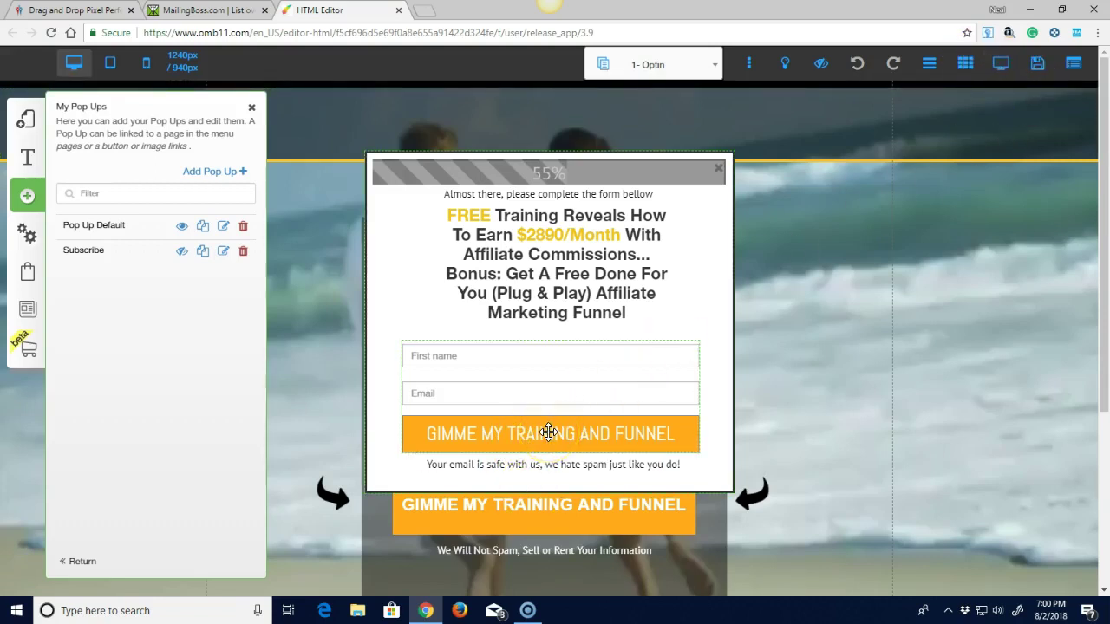
left_click(549, 439)
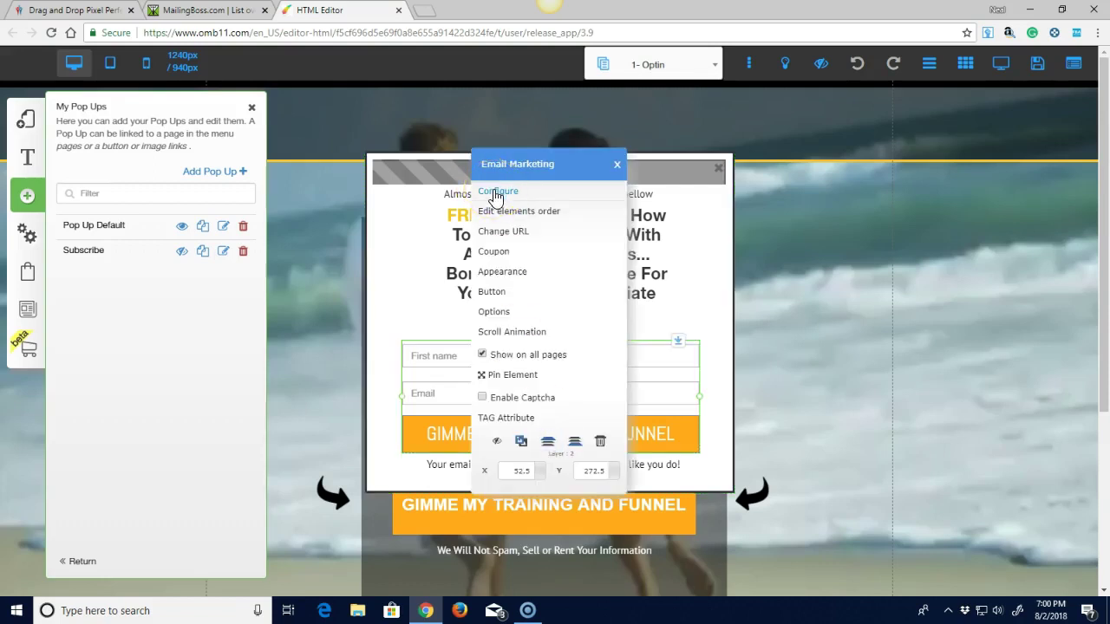
Link the pop-up form to MailingBoss list 'test', close the pop-ups panel and reopen the form's settings.
left_click(497, 192)
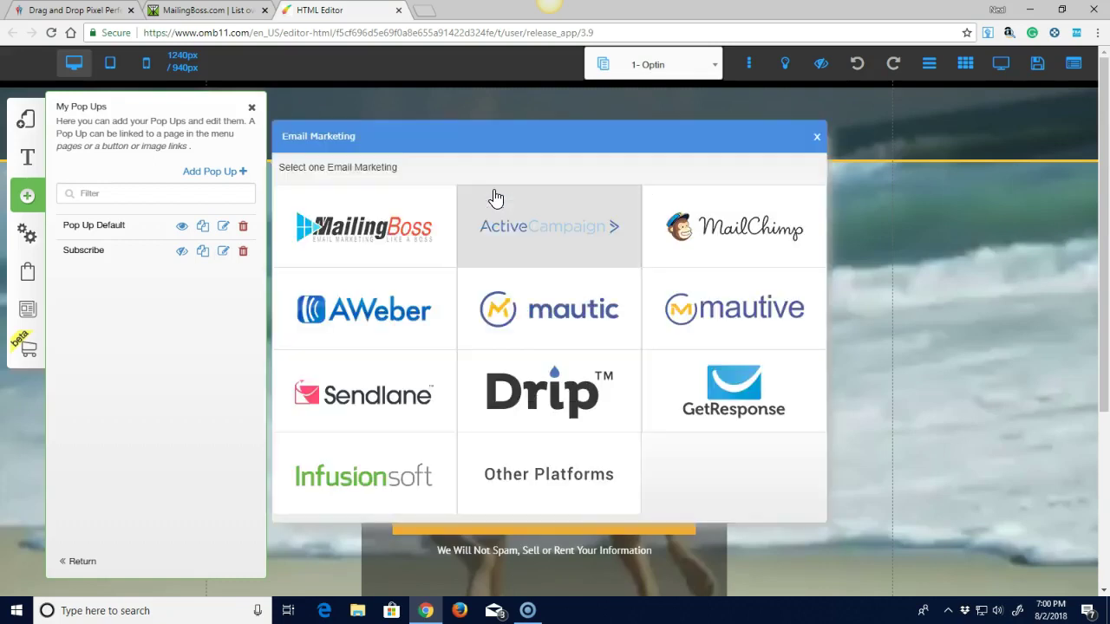
left_click(343, 230)
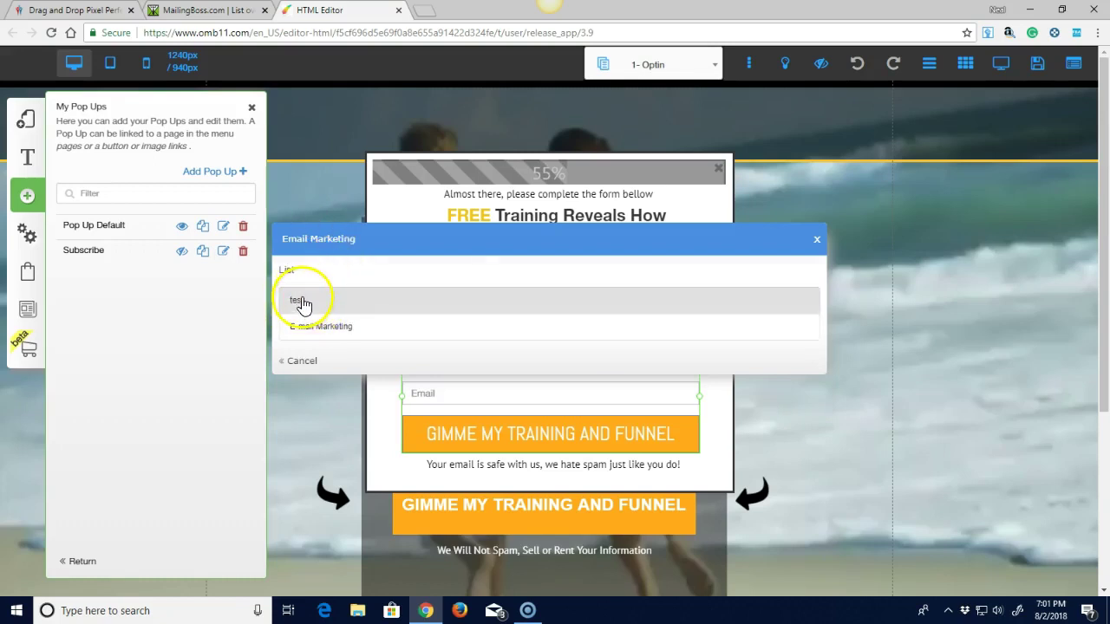
left_click(302, 301)
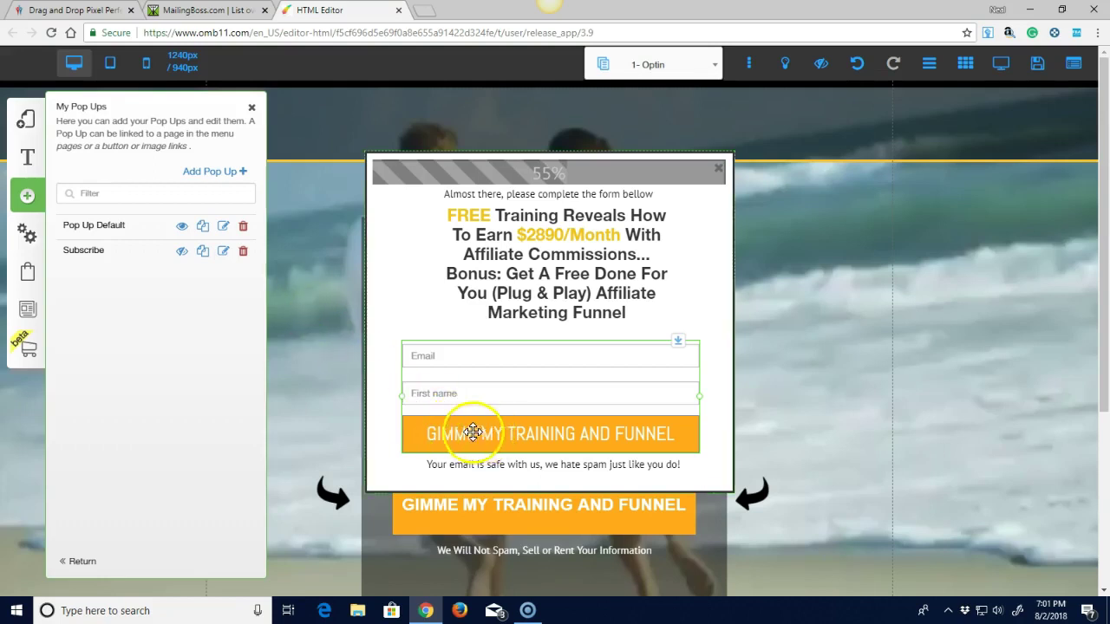
left_click(251, 108)
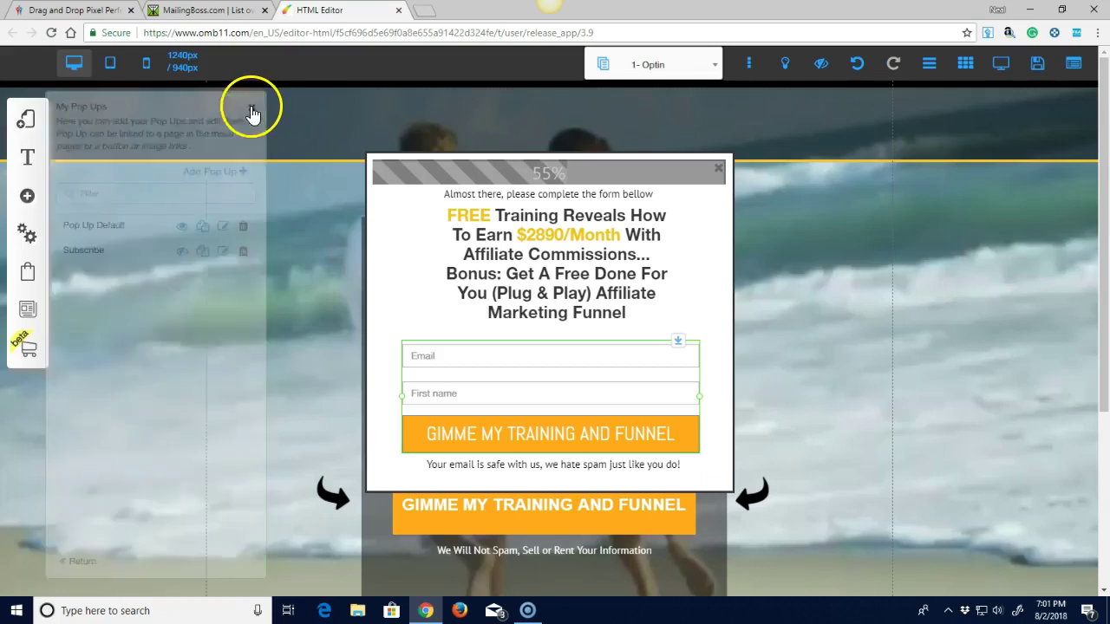
left_click(511, 434)
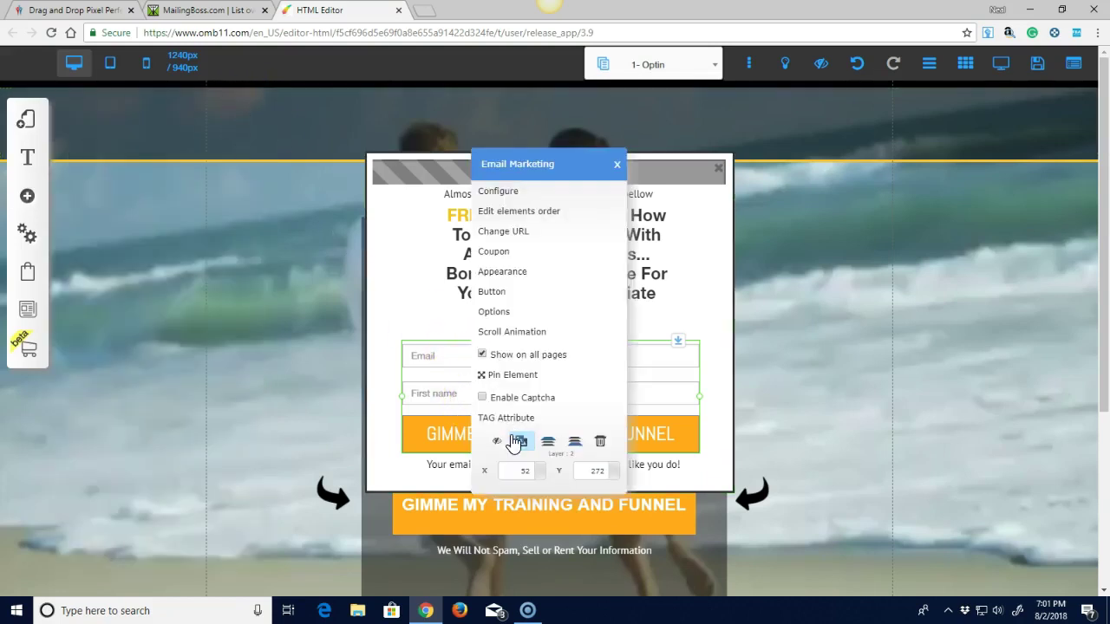
Redirect both Pending subscribe and Subscription Confirmed to the funnel page Step 1.
left_click(503, 234)
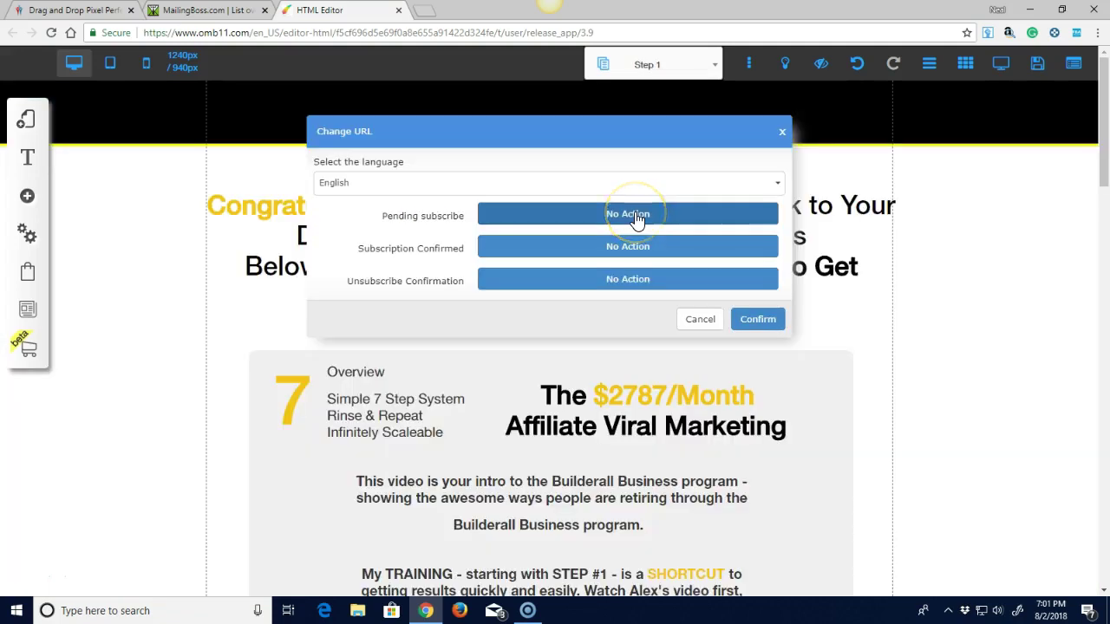
left_click(637, 219)
left_click(627, 99)
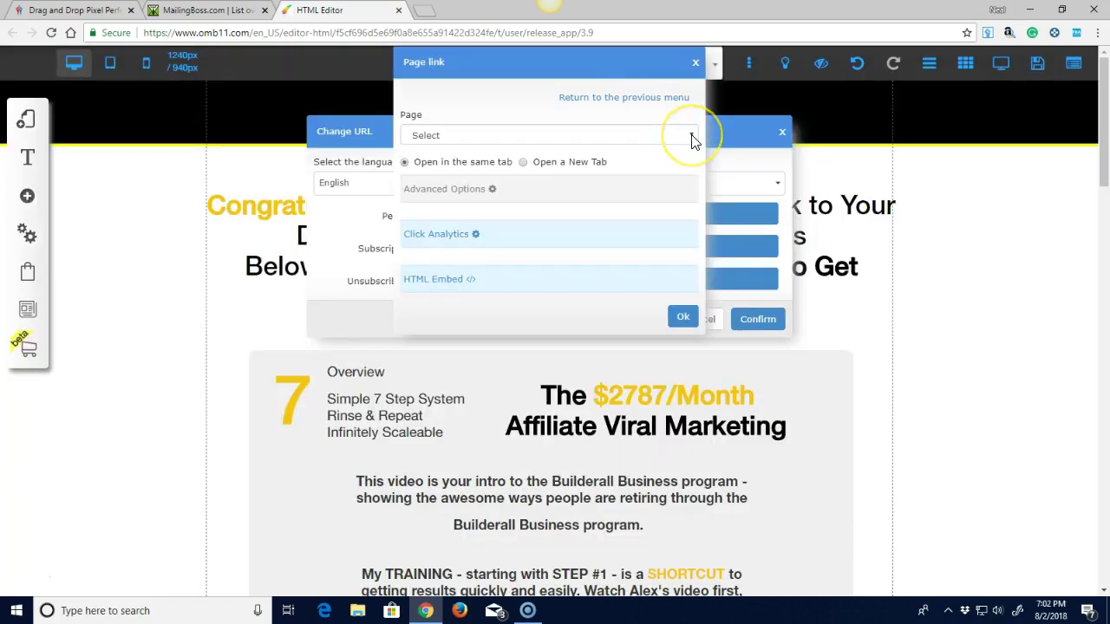
left_click(693, 139)
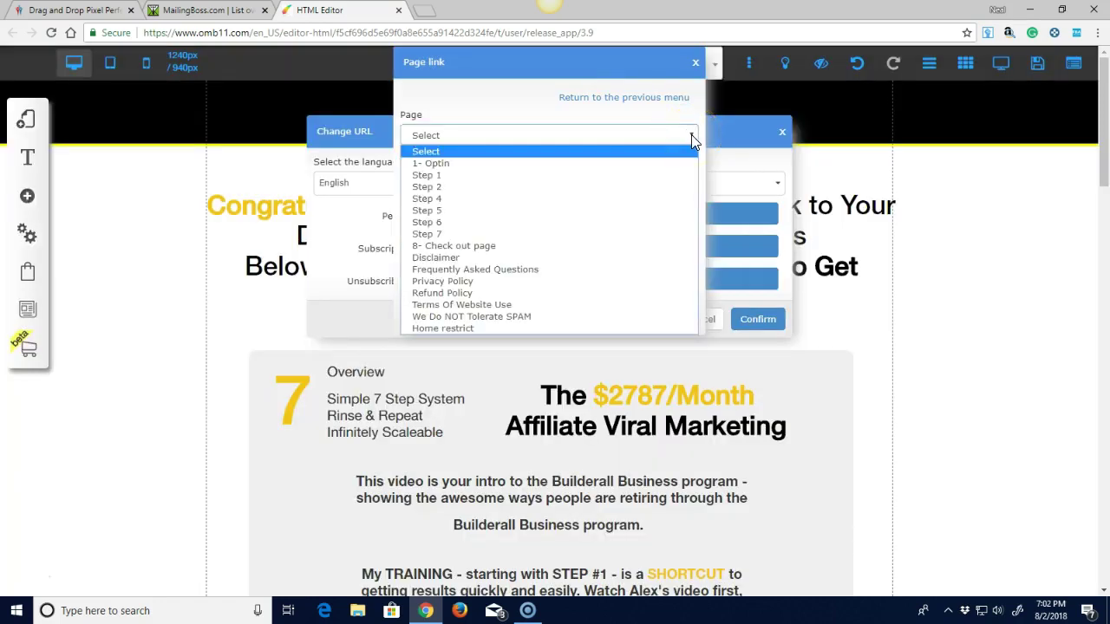
left_click(461, 174)
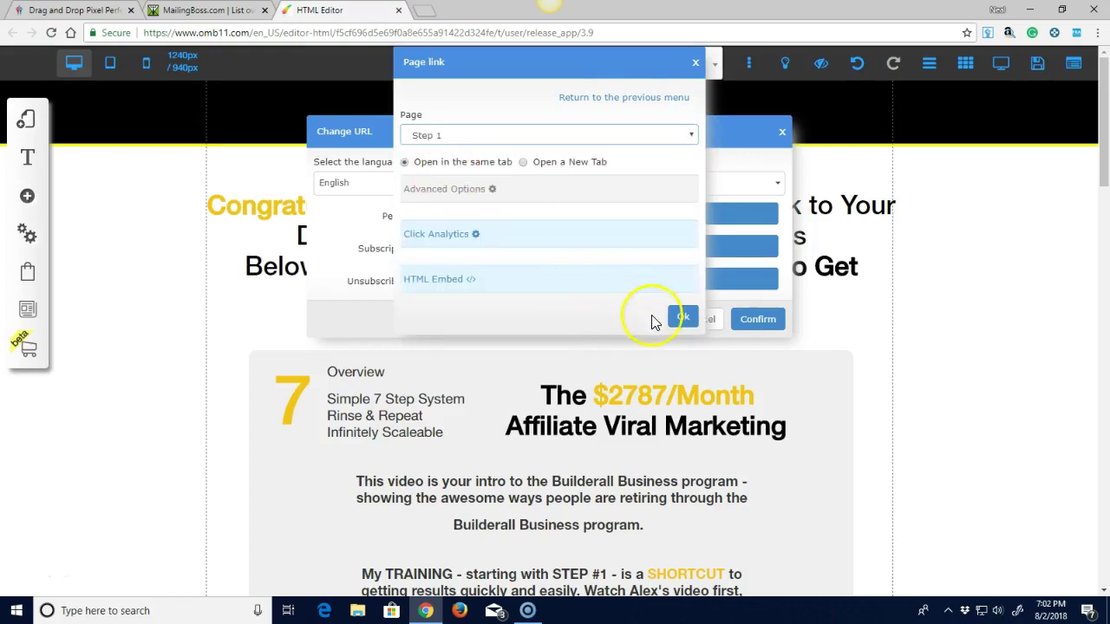
left_click(684, 316)
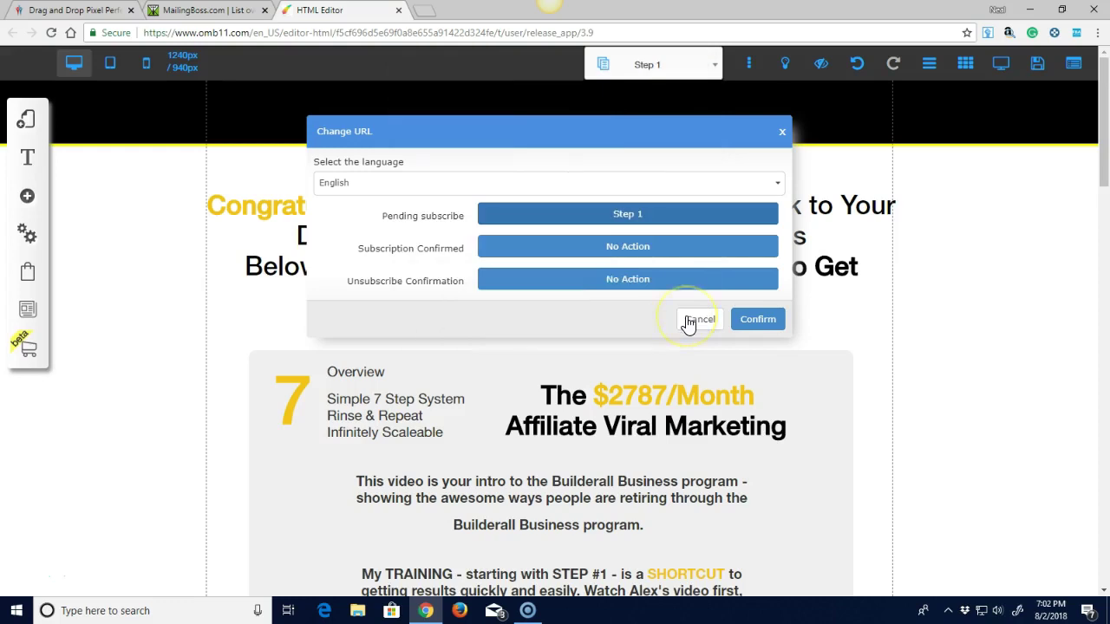
left_click(625, 248)
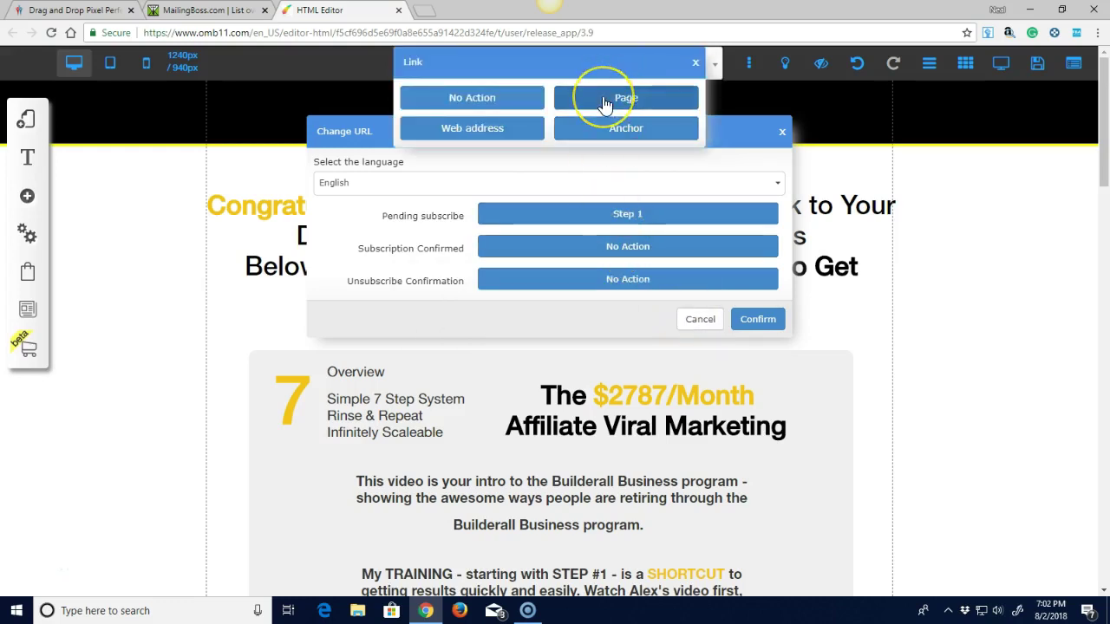
left_click(605, 102)
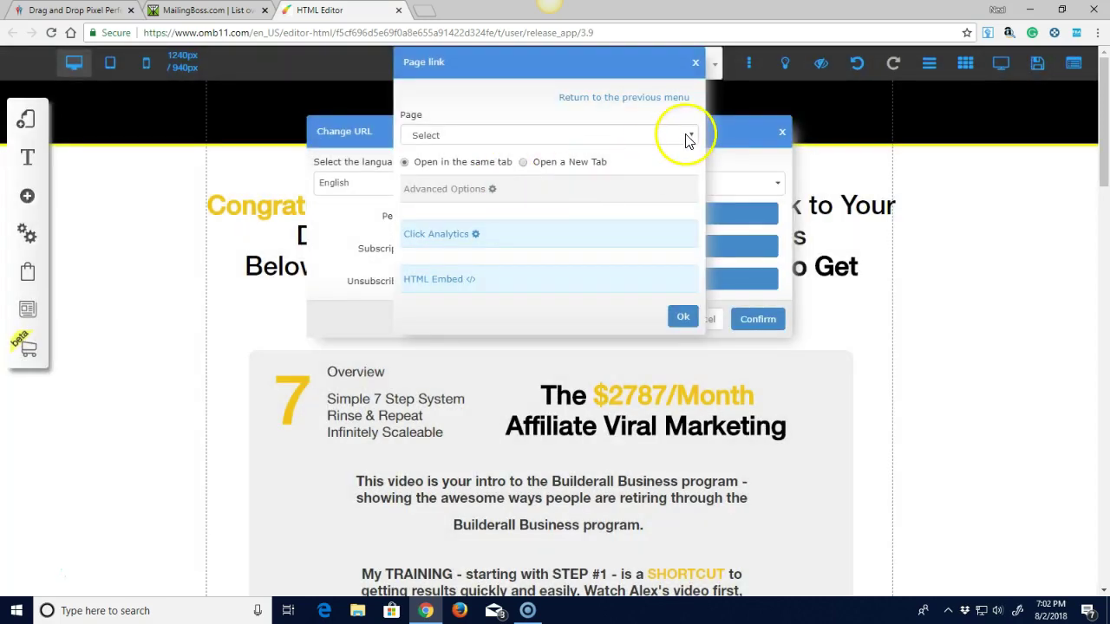
left_click(659, 137)
left_click(444, 173)
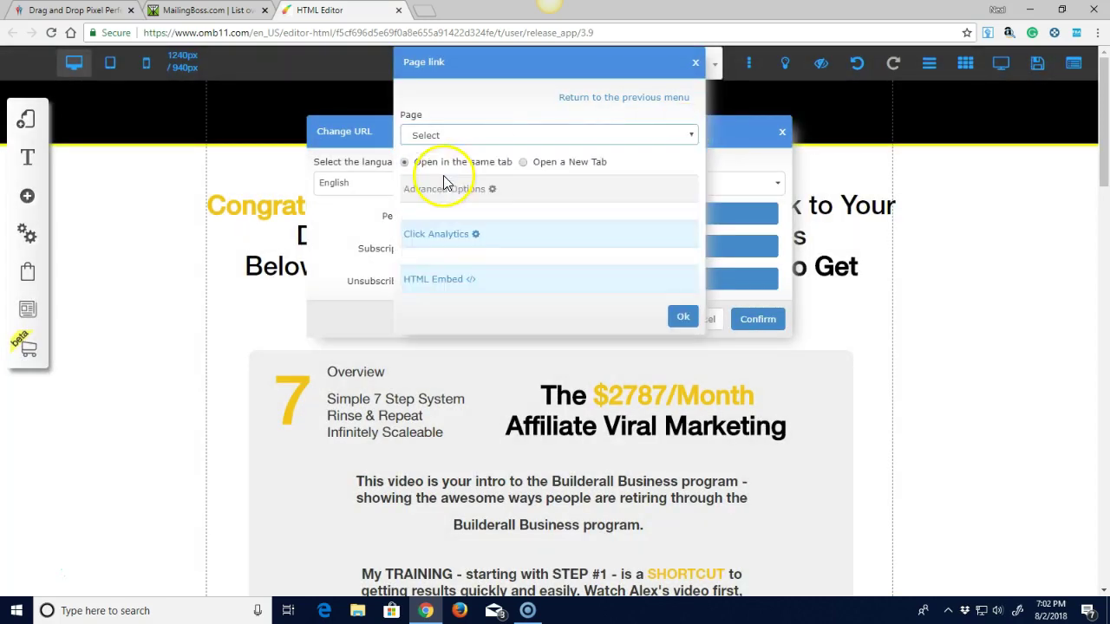
left_click(683, 317)
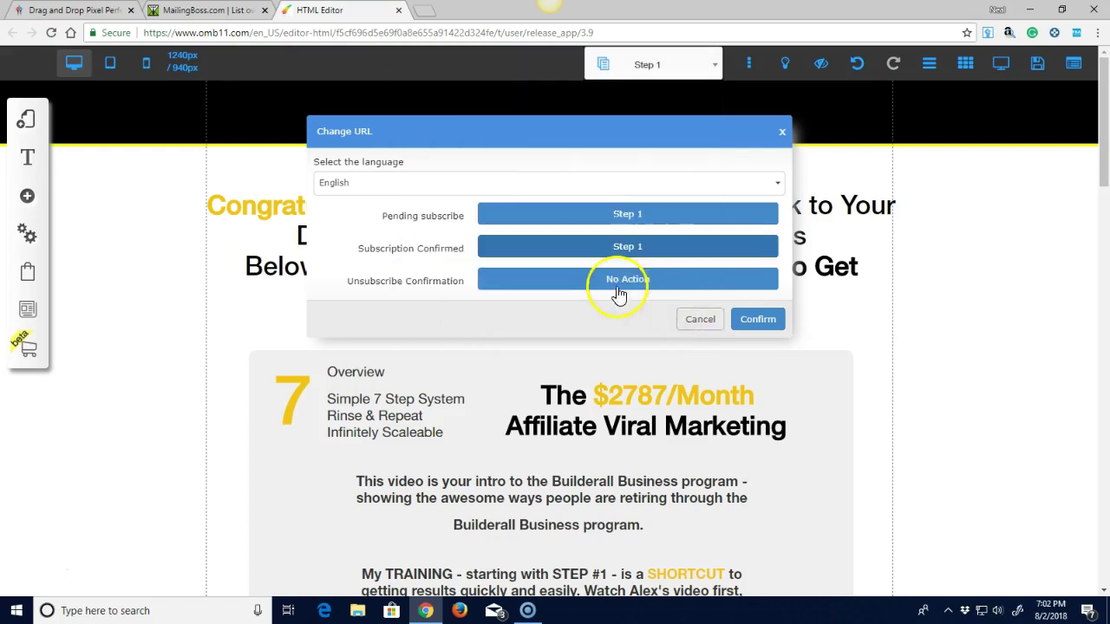
Redirect Unsubscribe Confirmation to the 1- Optin page and save all three redirect settings.
left_click(614, 281)
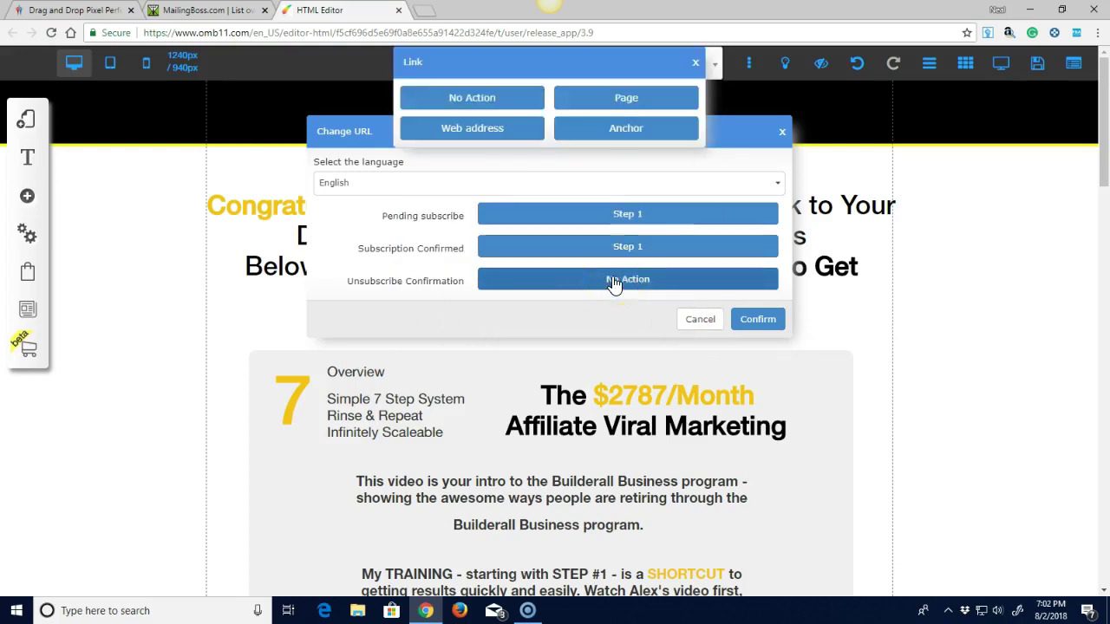
left_click(636, 102)
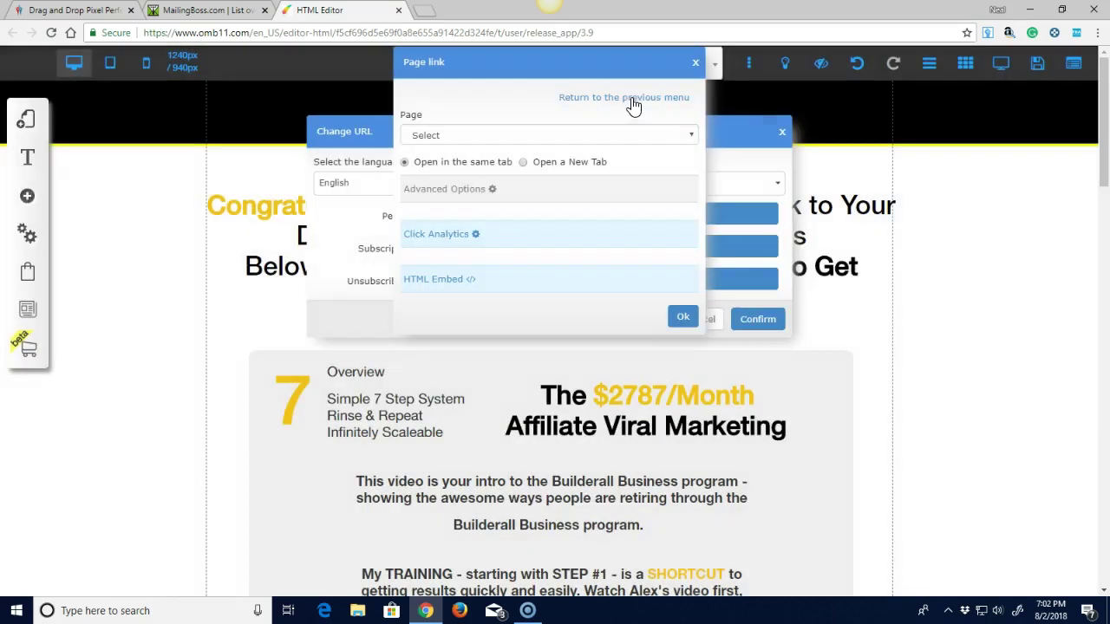
left_click(693, 137)
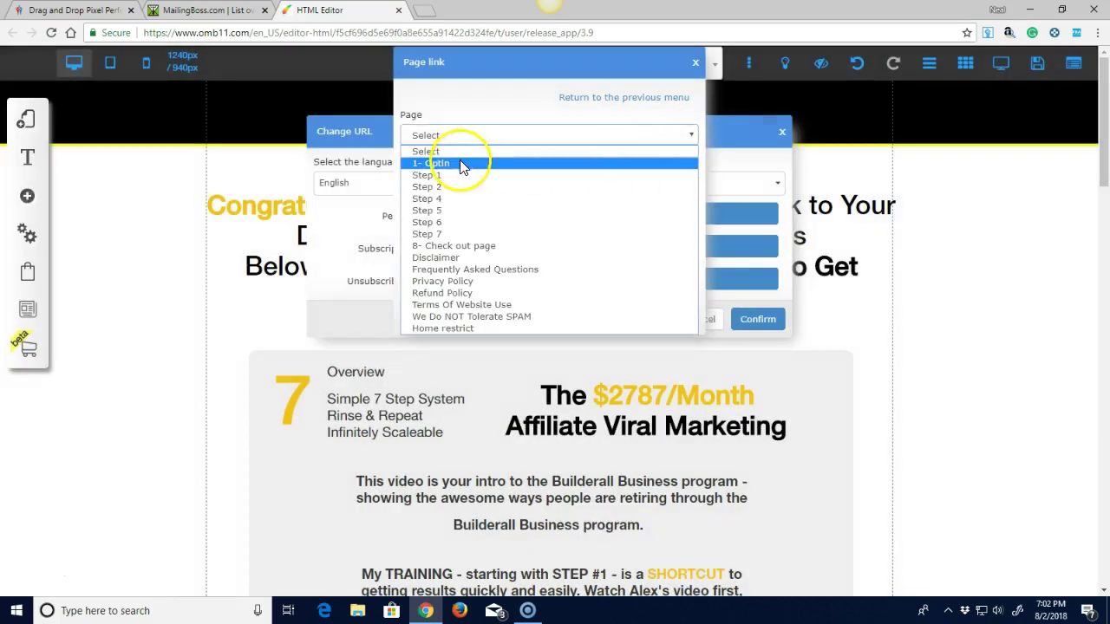
left_click(459, 162)
left_click(684, 318)
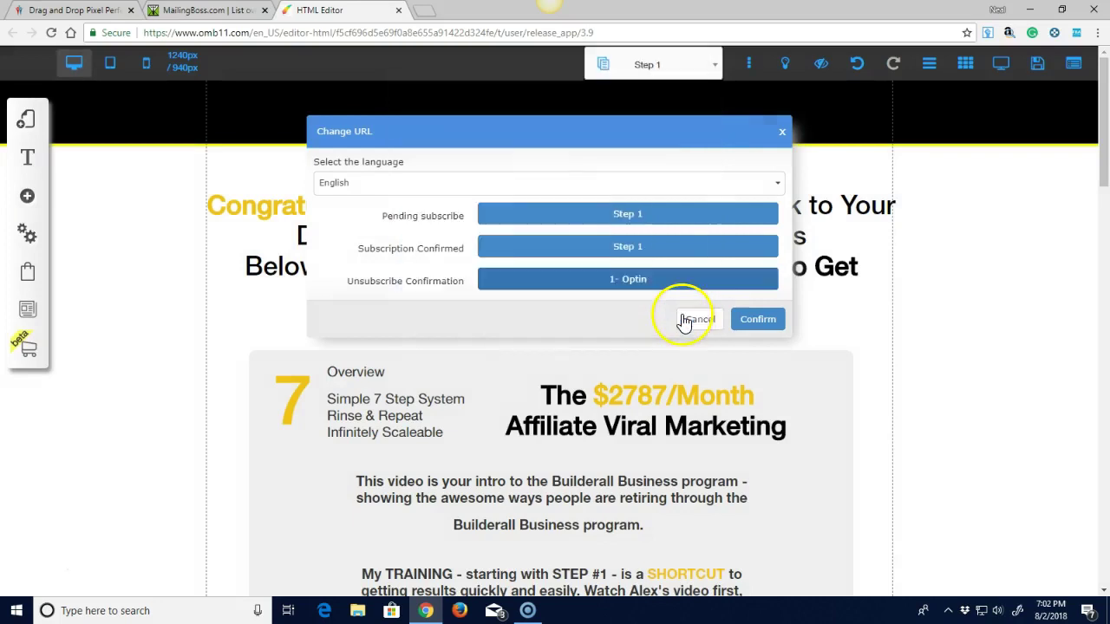
left_click(758, 321)
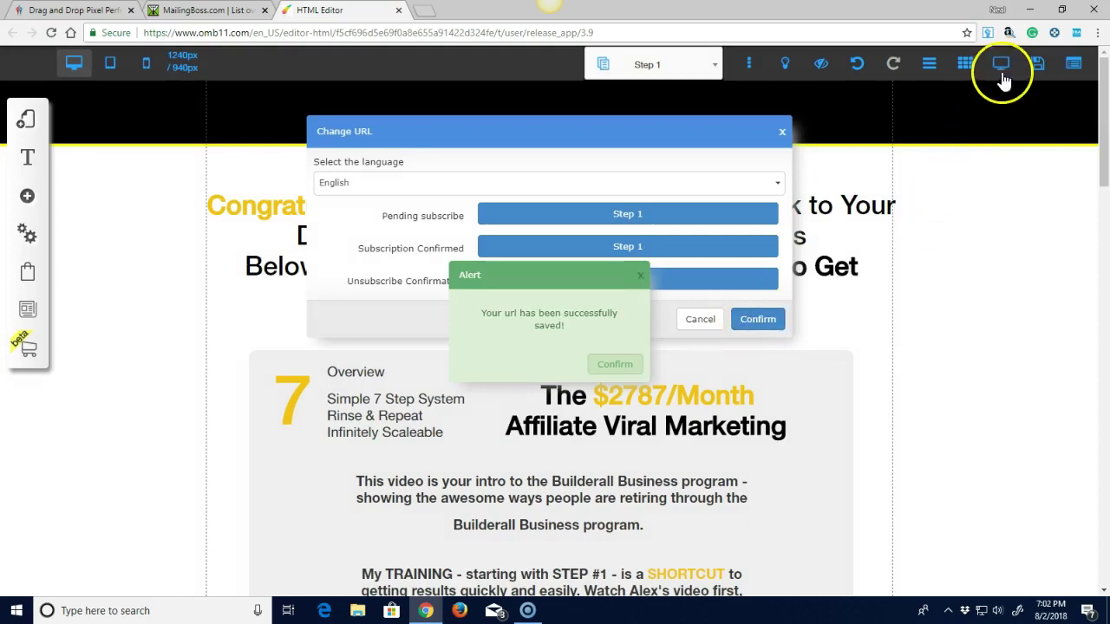
left_click(614, 366)
left_click(737, 301)
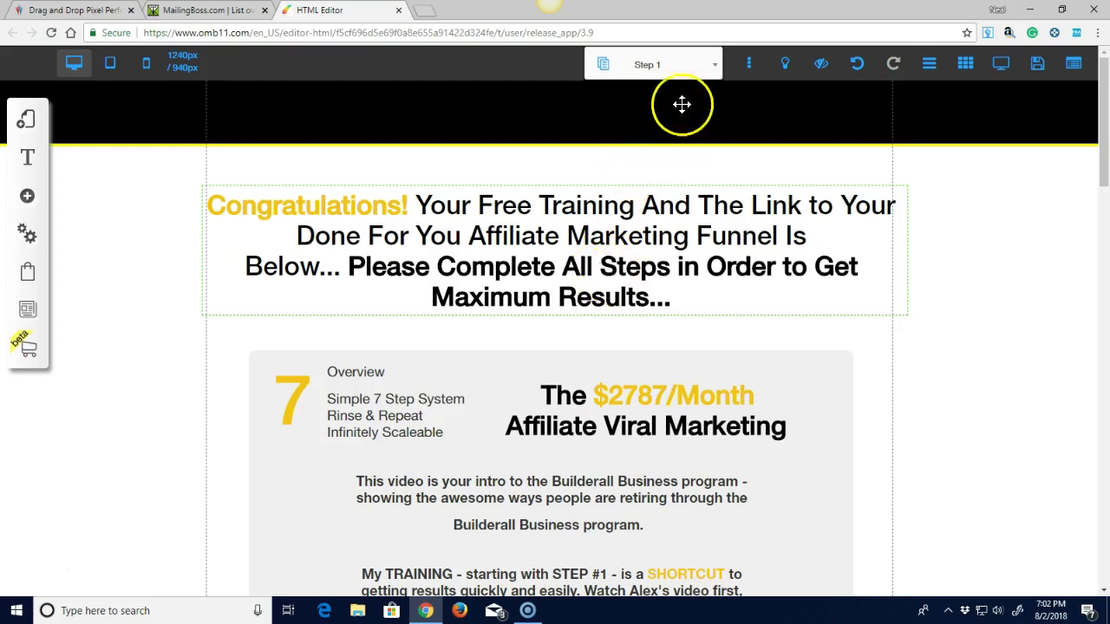
Switch the editor to the funnel's Step 5 page on email autoresponder setup.
left_click(717, 70)
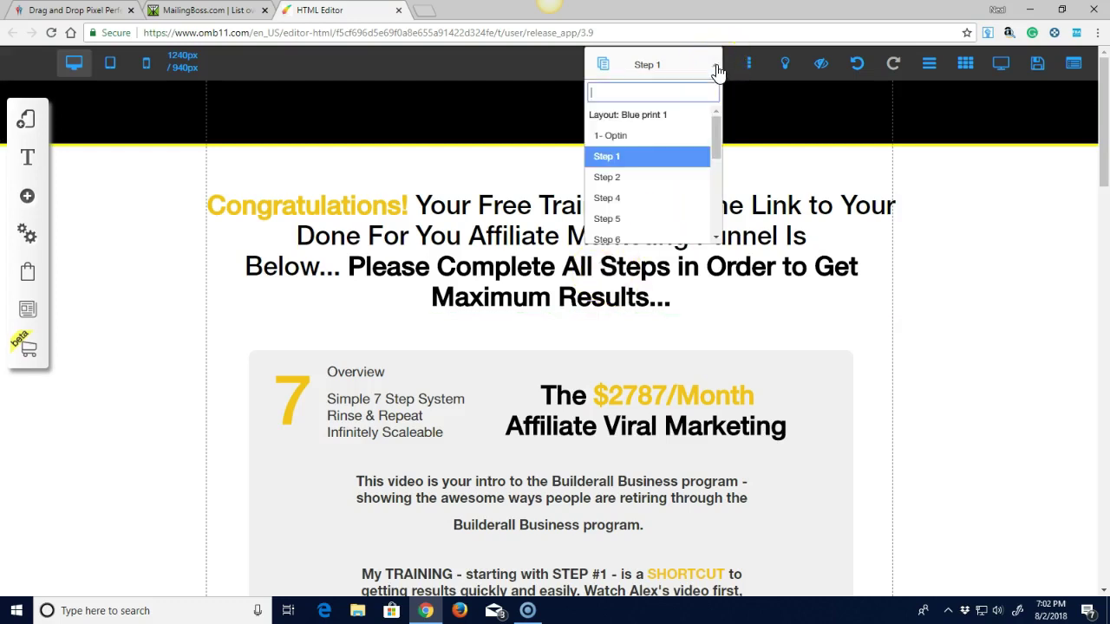
left_click(607, 221)
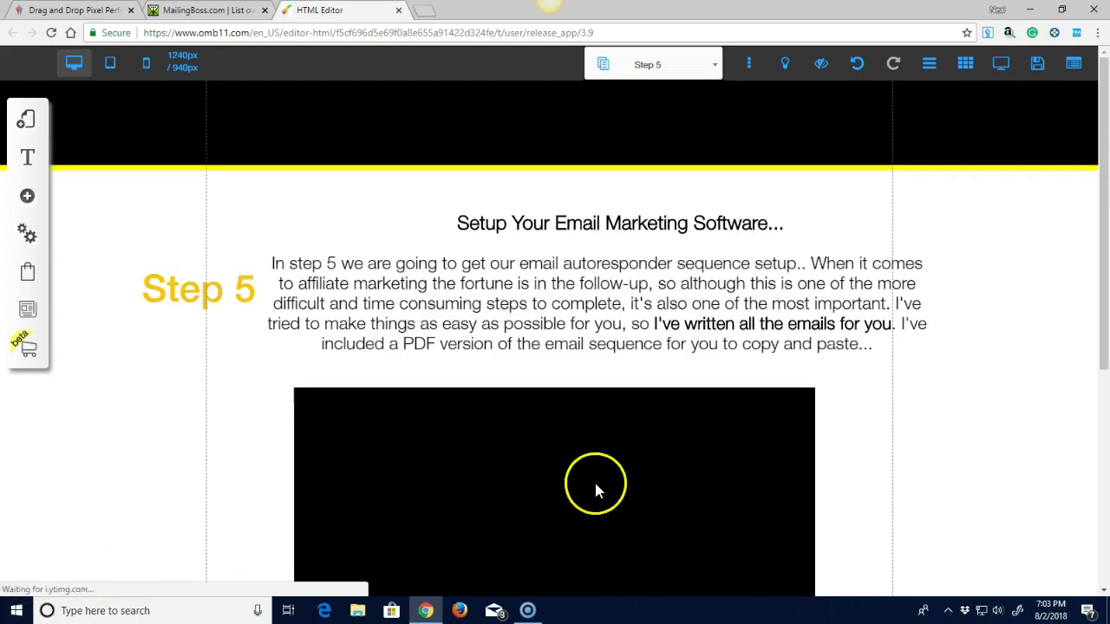
scroll(771, 459, "down", 5)
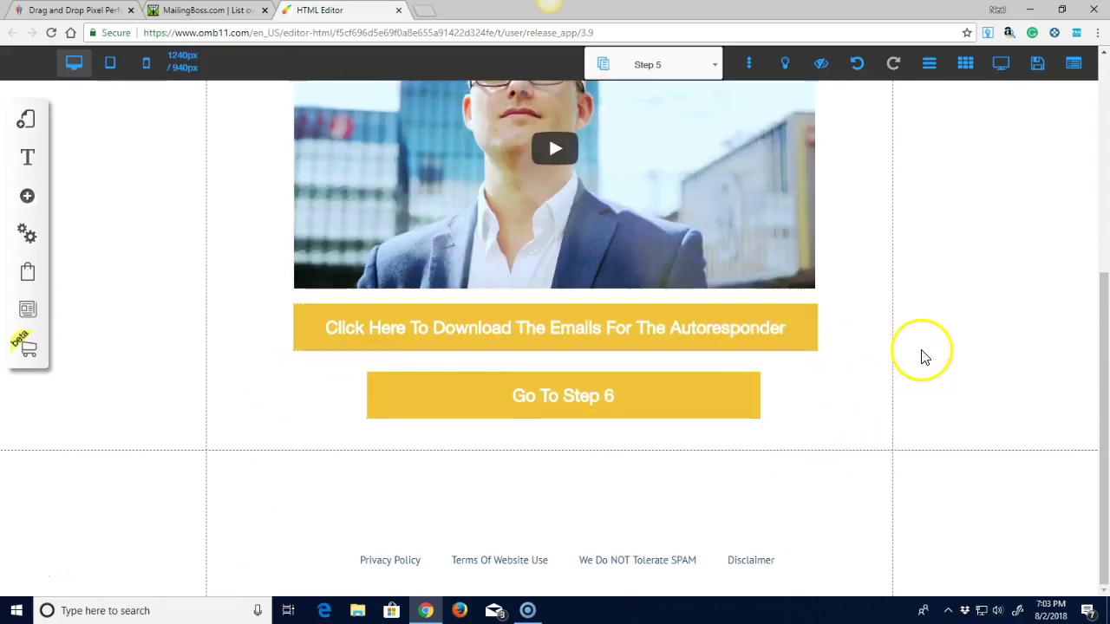
Preview Step 5 and follow its emails download link, confirming Leave at the browser prompt.
left_click(1001, 68)
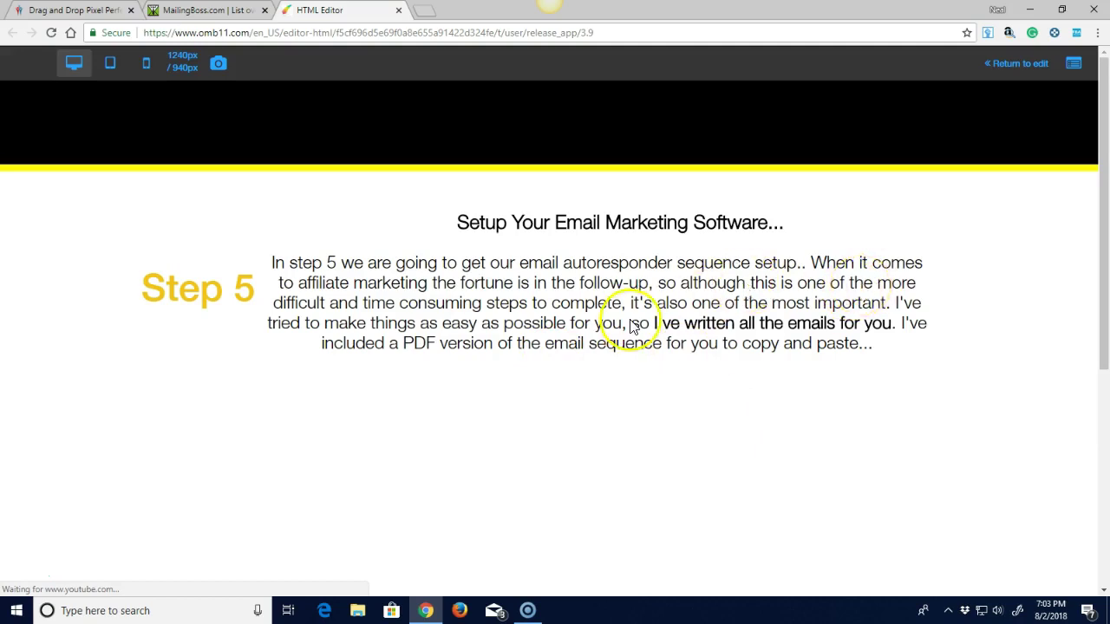
scroll(572, 328, "down", 5)
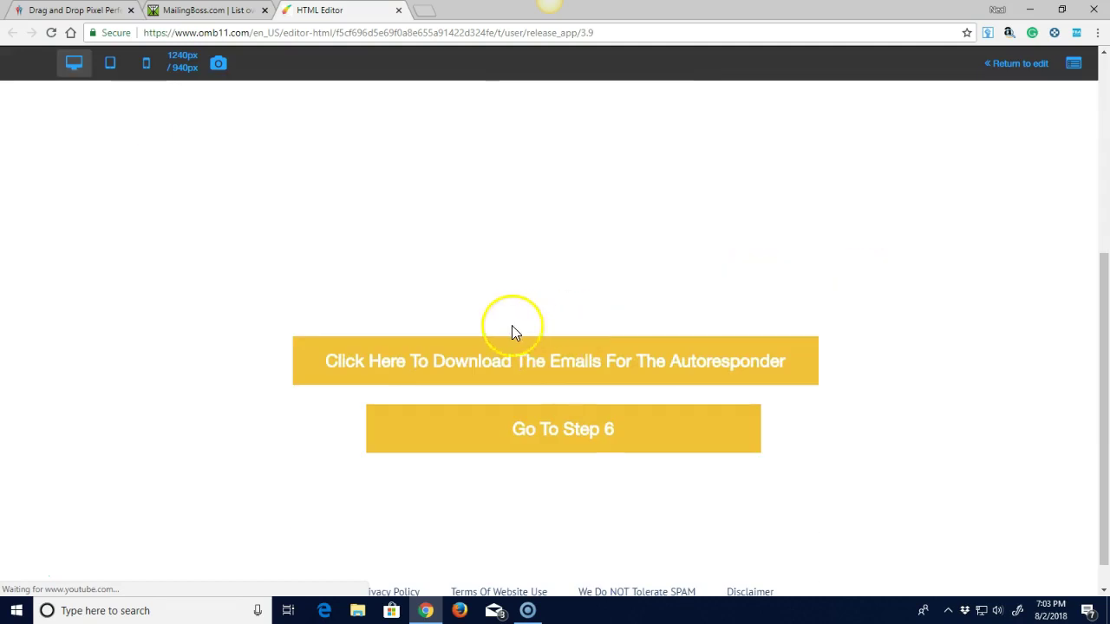
scroll(583, 485, "up", 1)
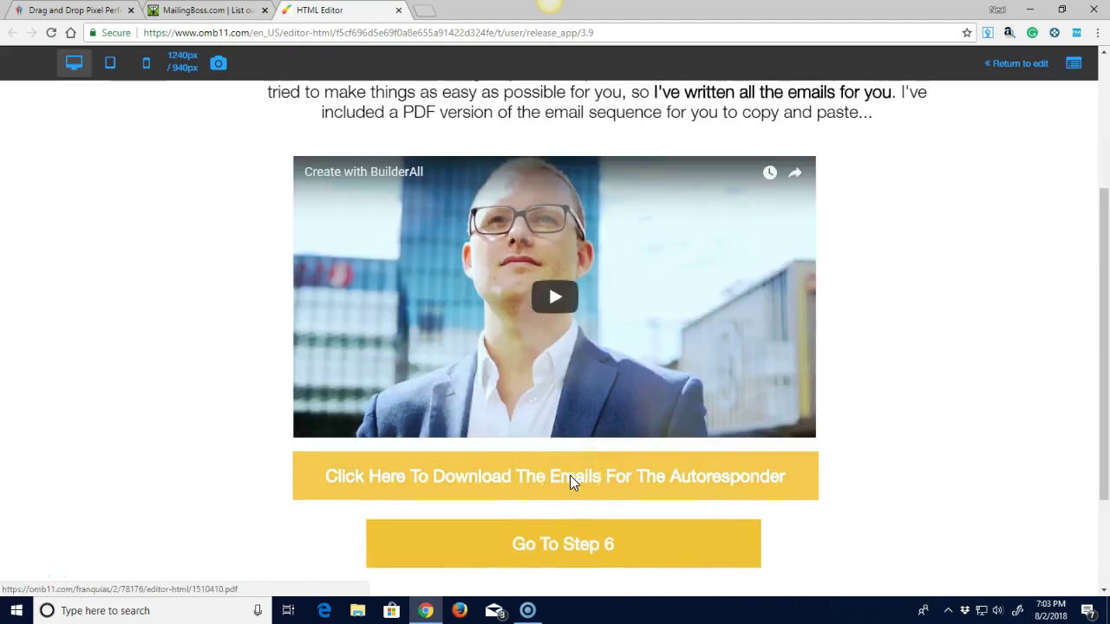
left_click(569, 475)
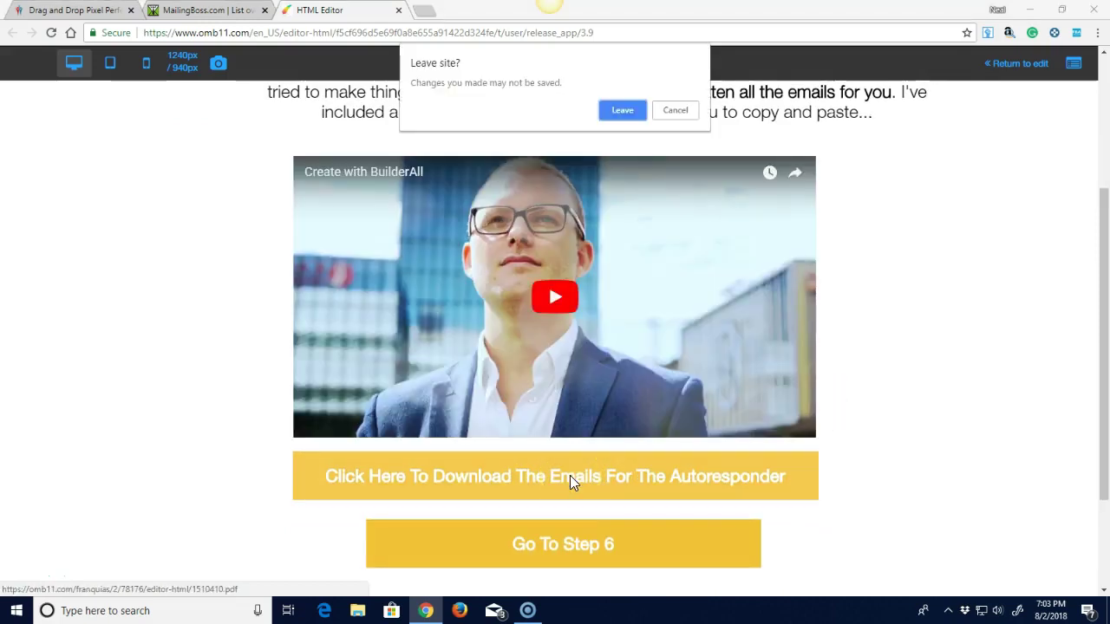
left_click(632, 117)
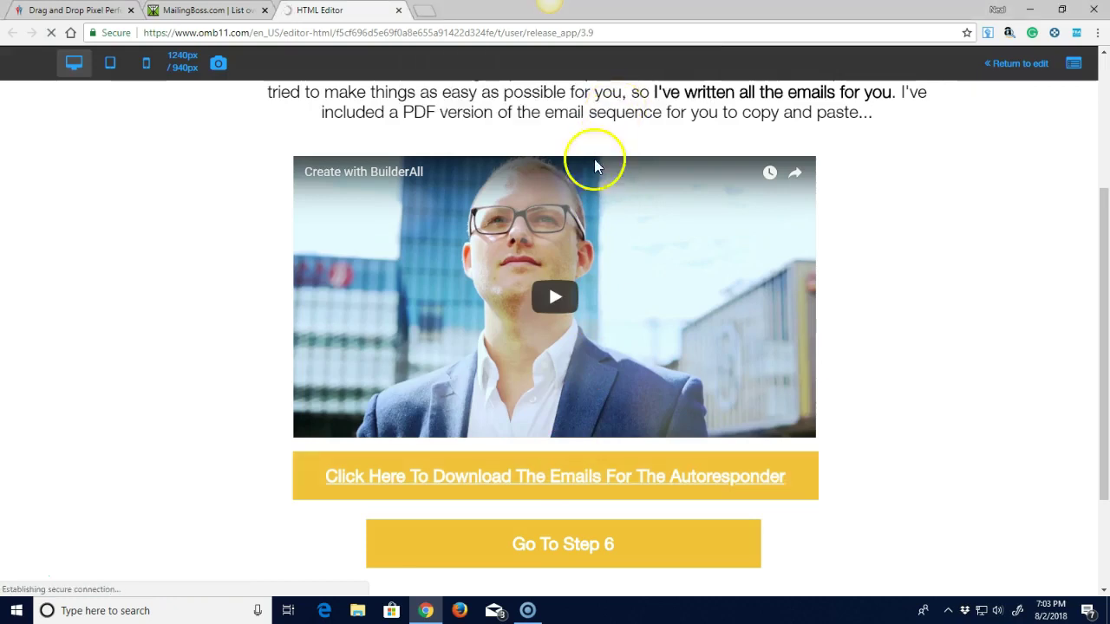
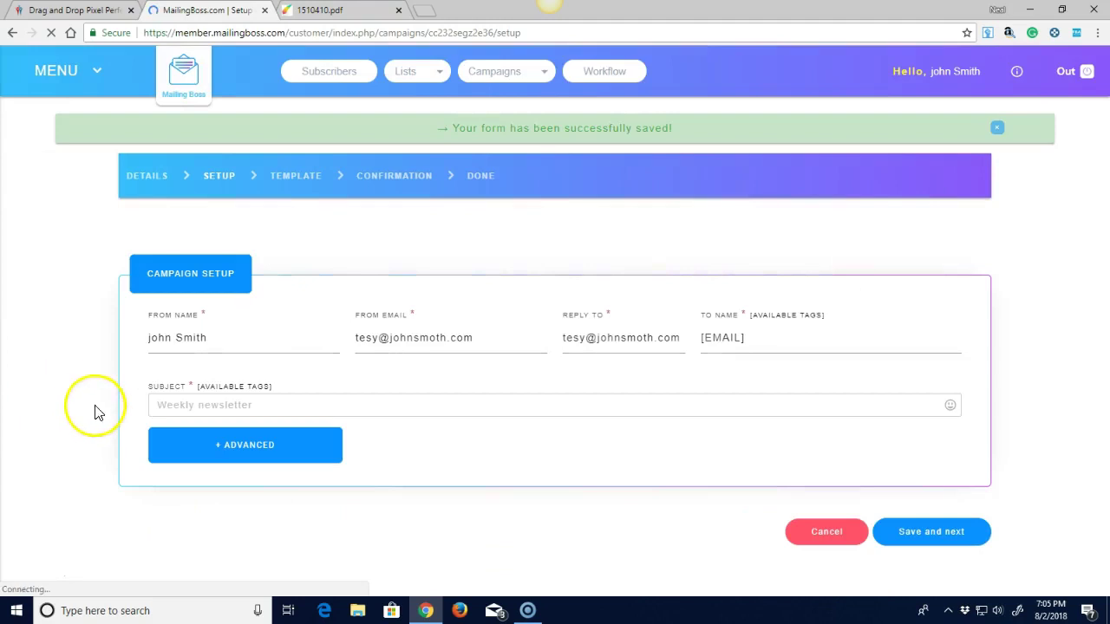
Bring up the paste options in the campaign's Subject field.
right_click(173, 404)
Paste 'Welcome - Your Affiliate Training and Funnel Are Ready...' as the subject and save the setup.
left_click(208, 294)
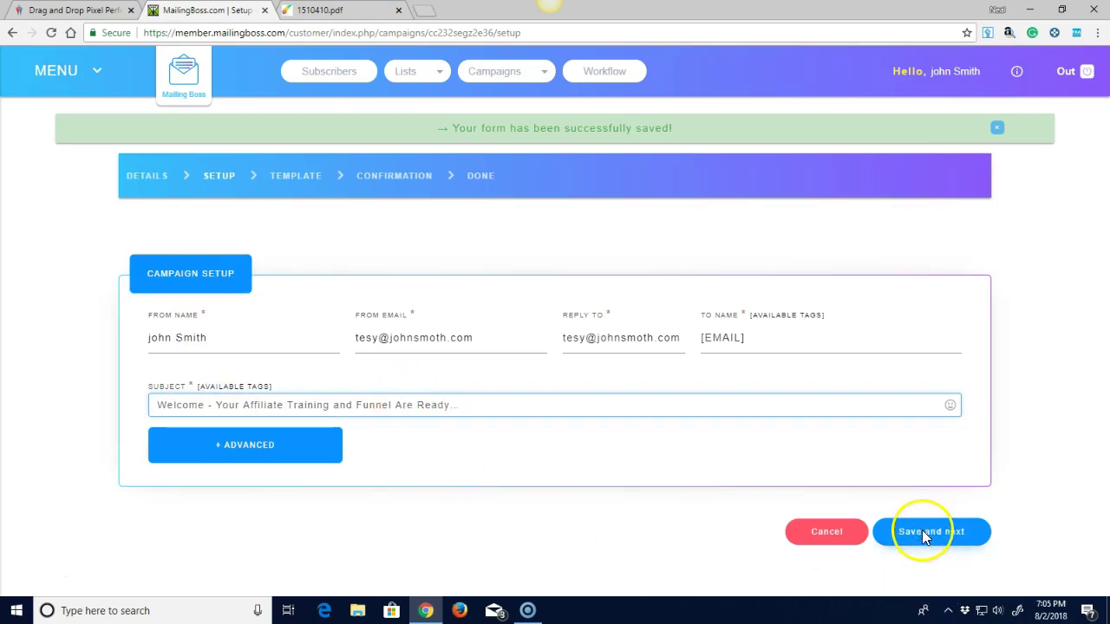
left_click(923, 535)
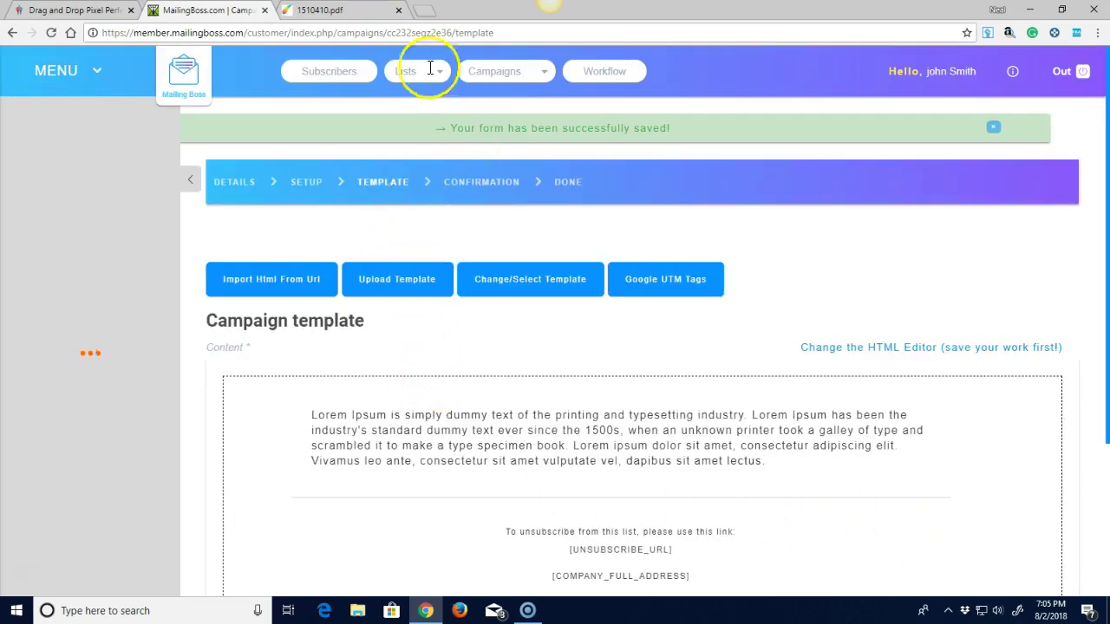
Copy the Intro Email's whole body text from the PDF, then return to the MailingBoss template.
left_click(345, 10)
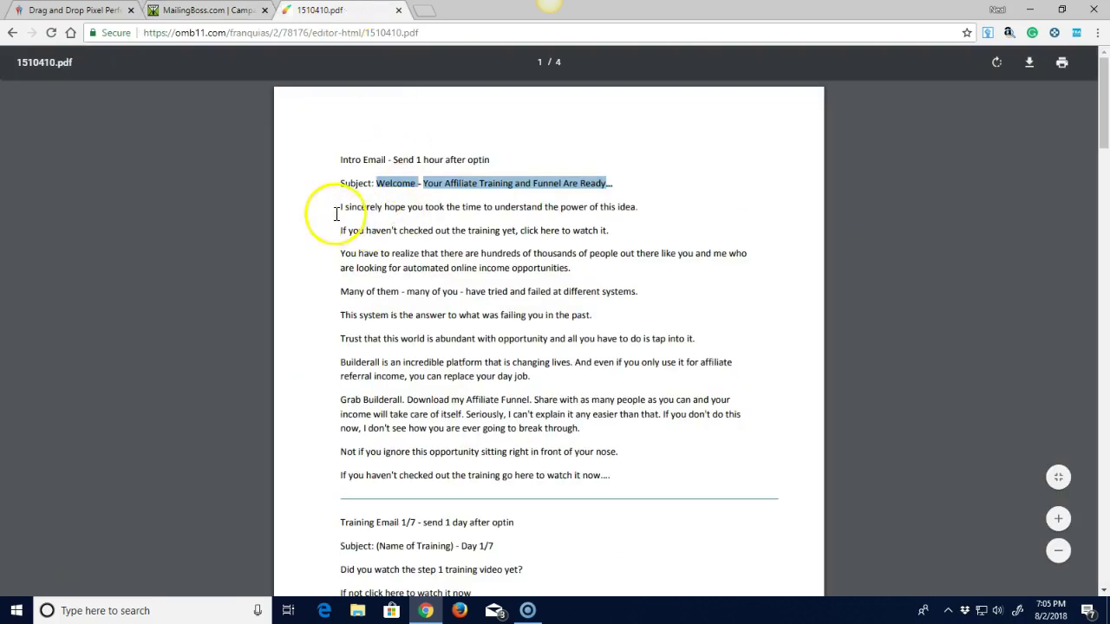
left_click_drag(339, 206, 624, 480)
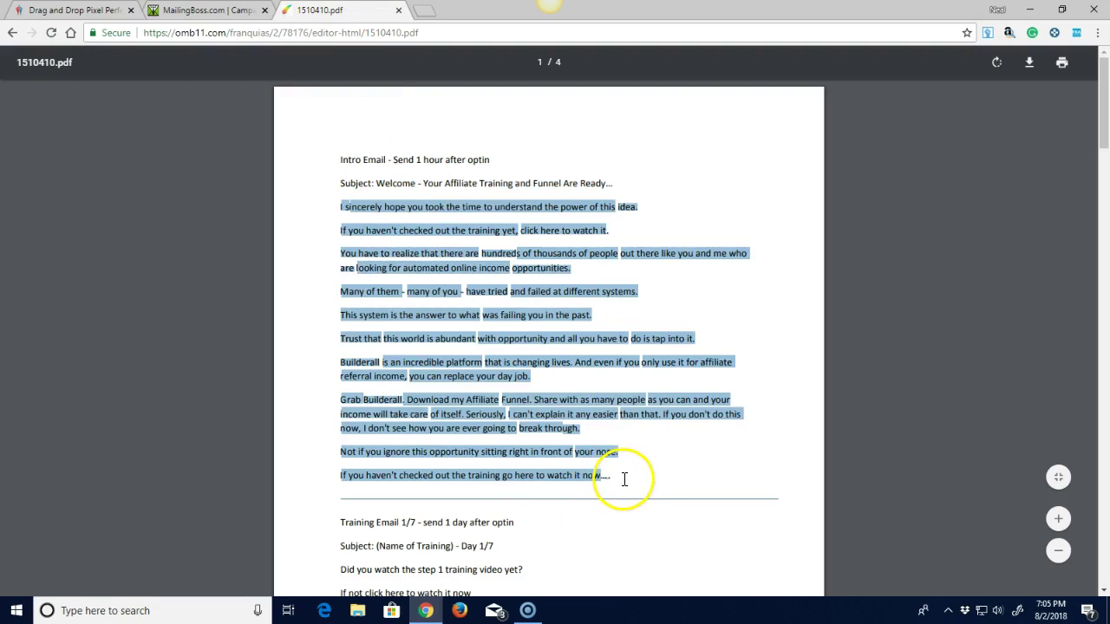
right_click(511, 404)
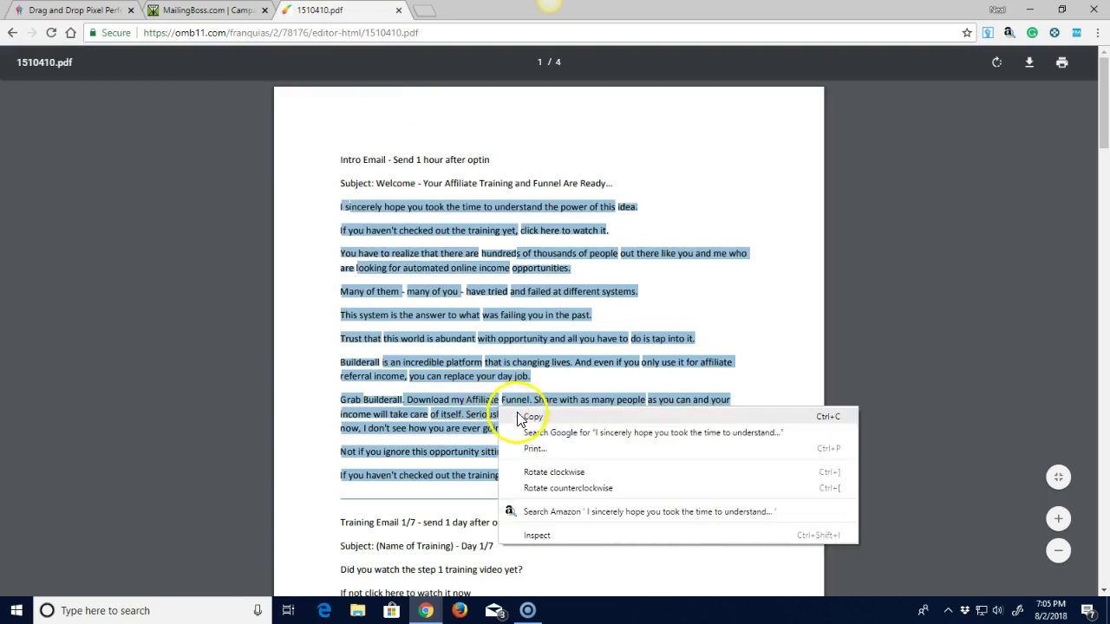
left_click(522, 416)
left_click(180, 12)
scroll(564, 538, "down", 5)
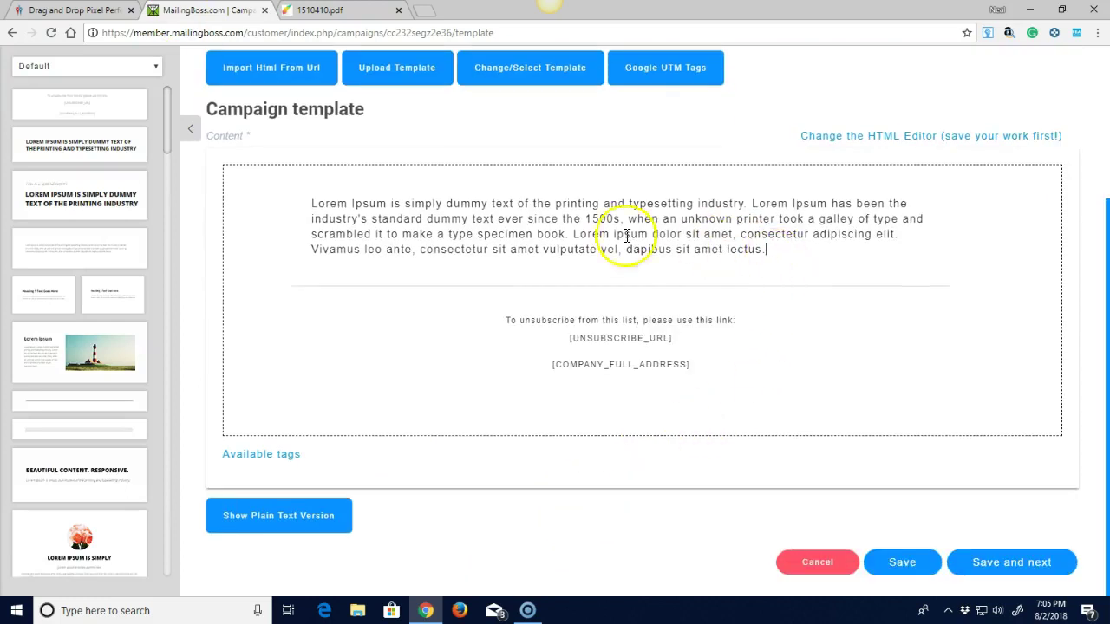
Delete the Lorem Ipsum placeholder paragraph and paste the copied intro email text in its place.
triple_click(314, 204)
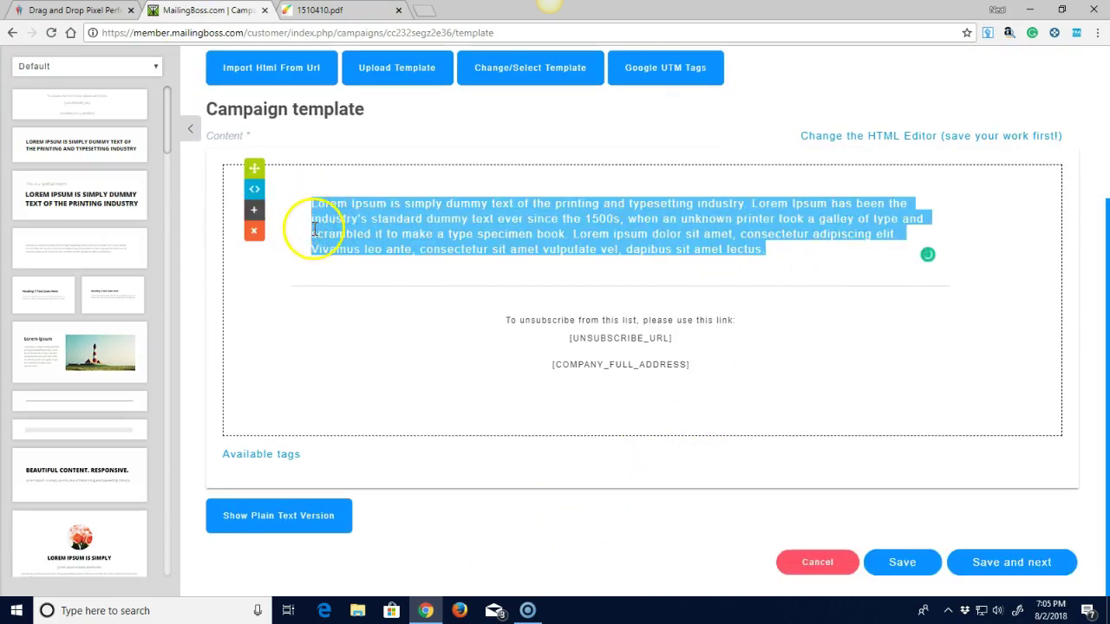
key("BackSpace")
right_click(332, 206)
left_click(373, 292)
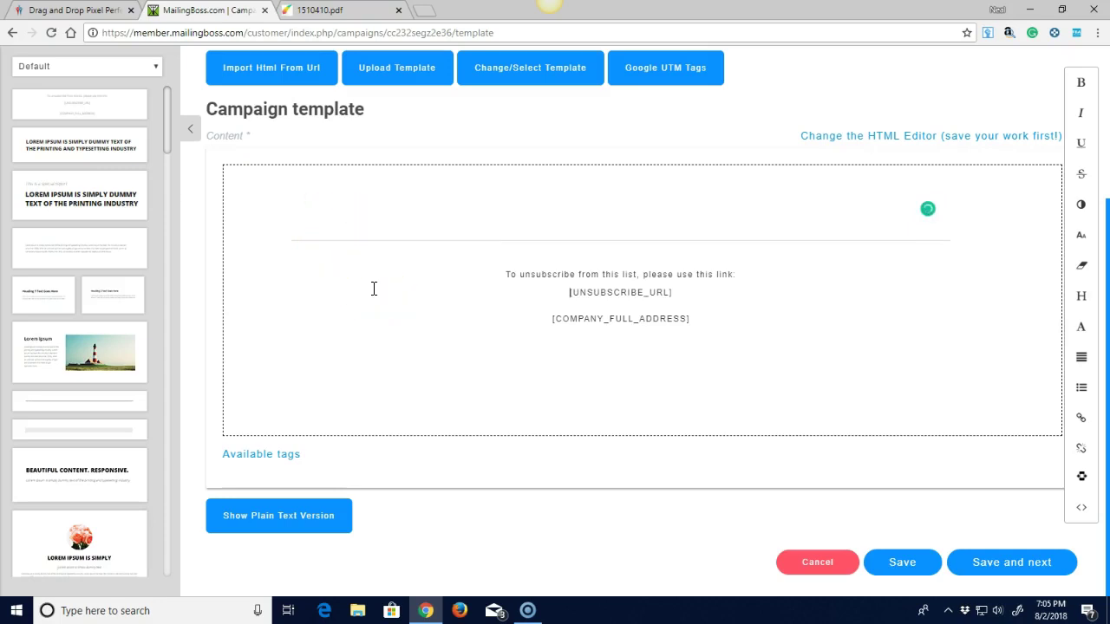
key("ctrl+v")
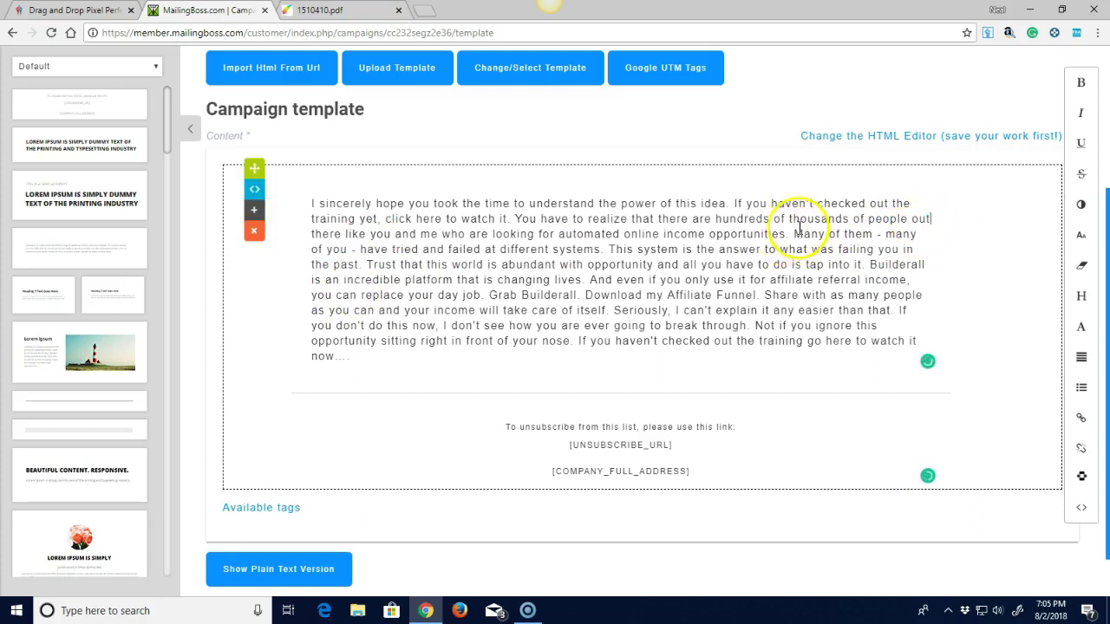
Start new paragraphs at 'You have to realize', 'This system', 'Builderall' and 'Seriously', then select 'click here'.
left_click(517, 218)
key("Return")
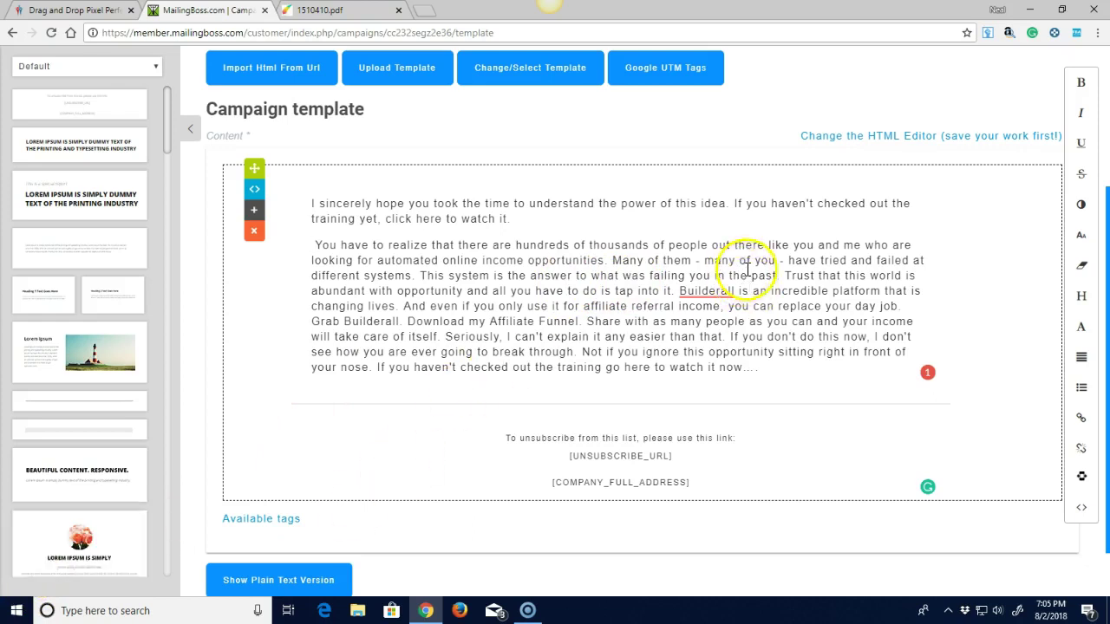
left_click(423, 275)
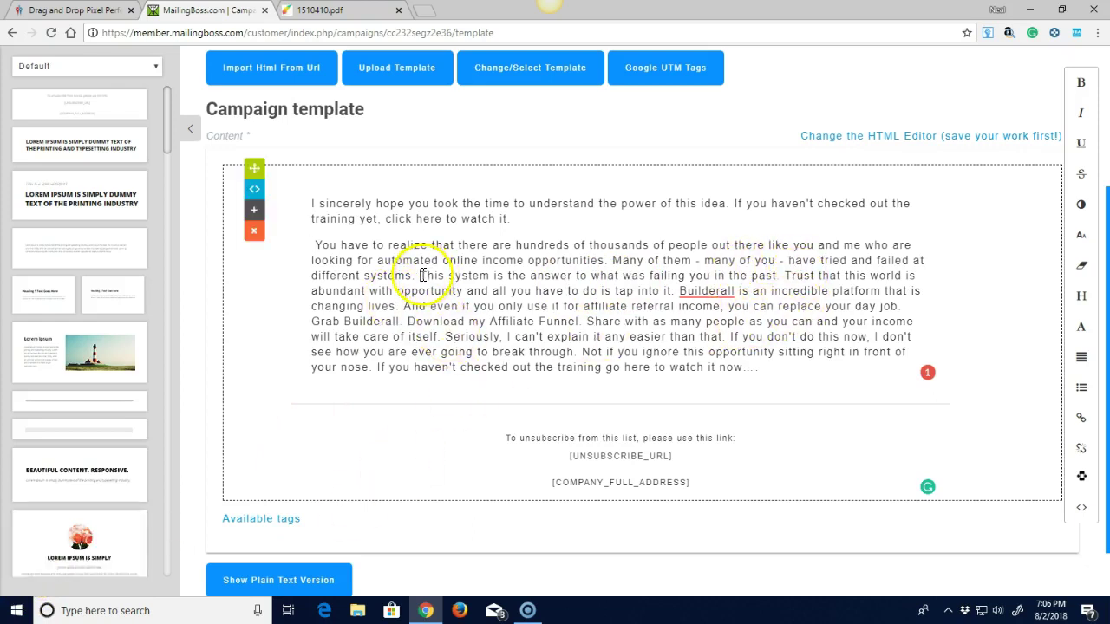
key("Return")
left_click(592, 317)
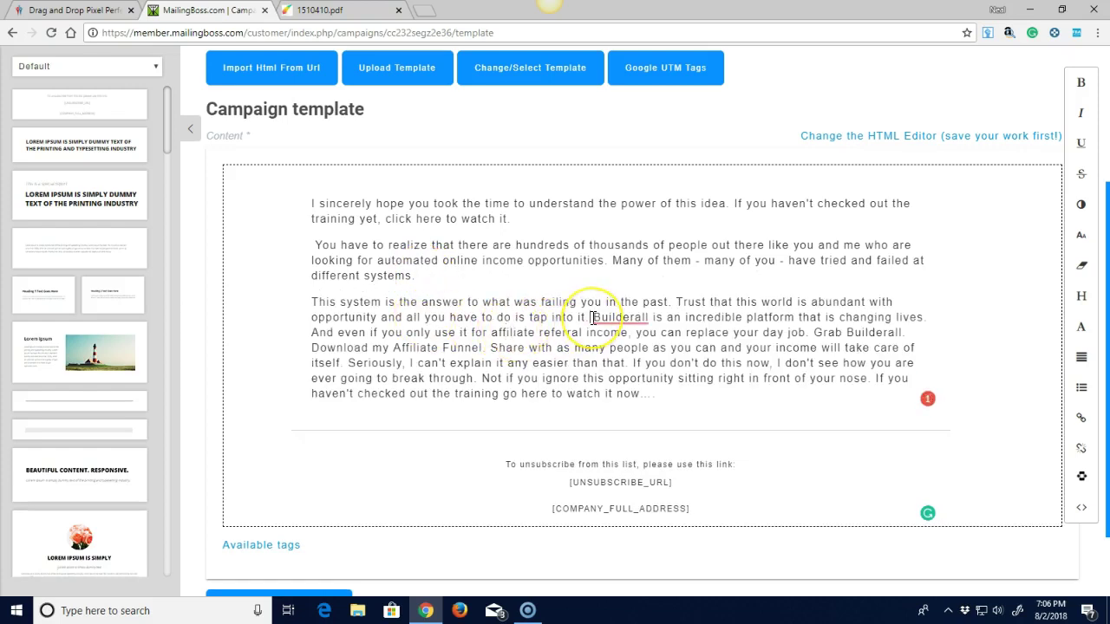
key("Return")
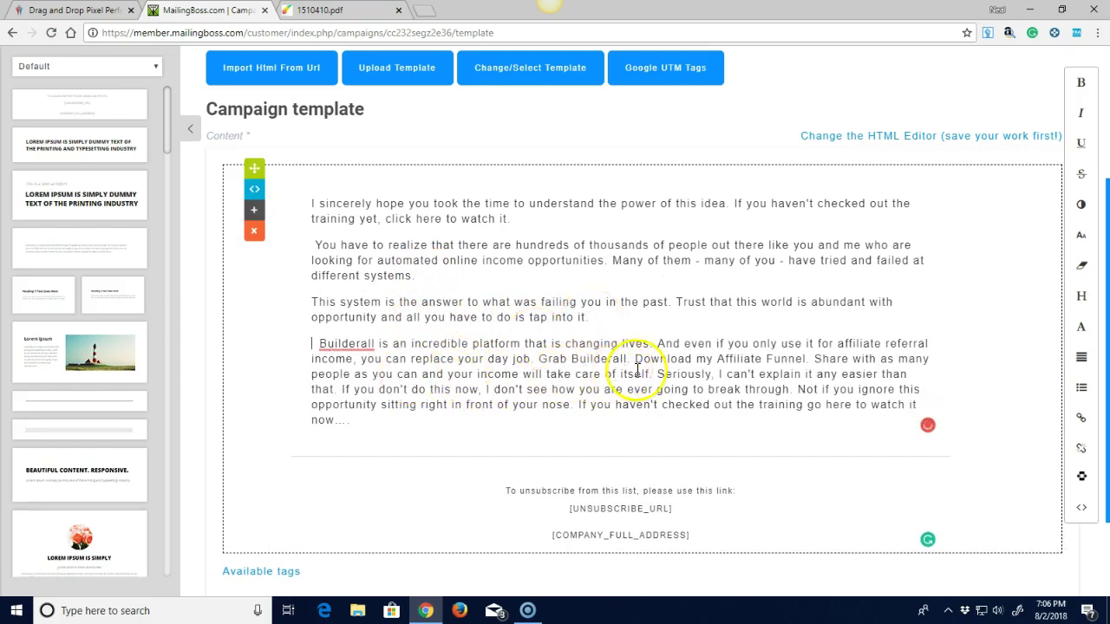
left_click(657, 373)
key("Return")
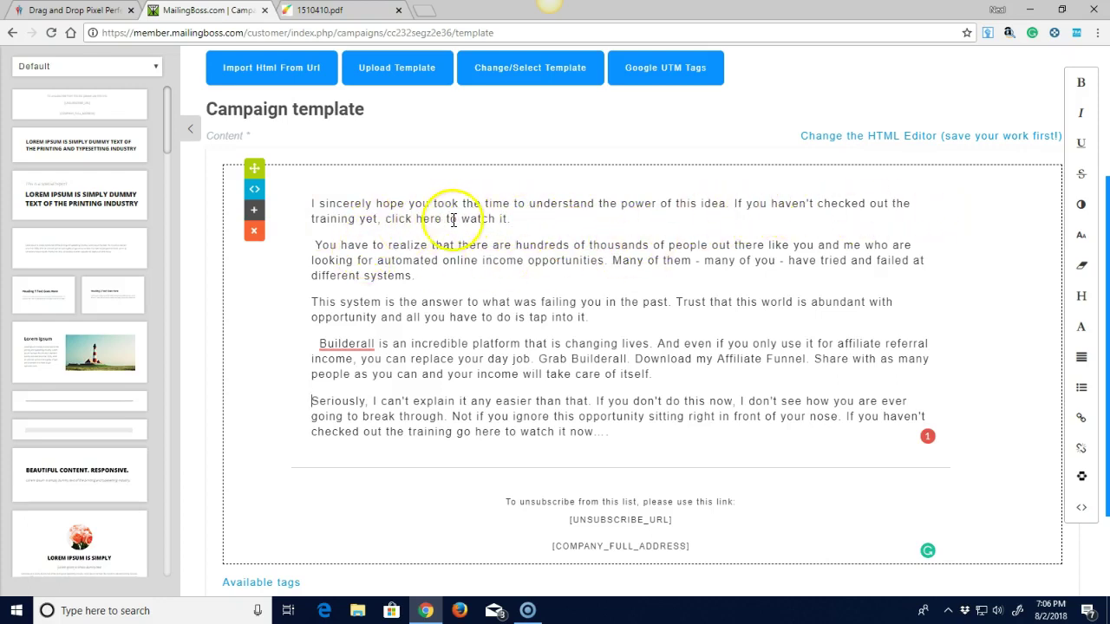
left_click_drag(441, 218, 389, 220)
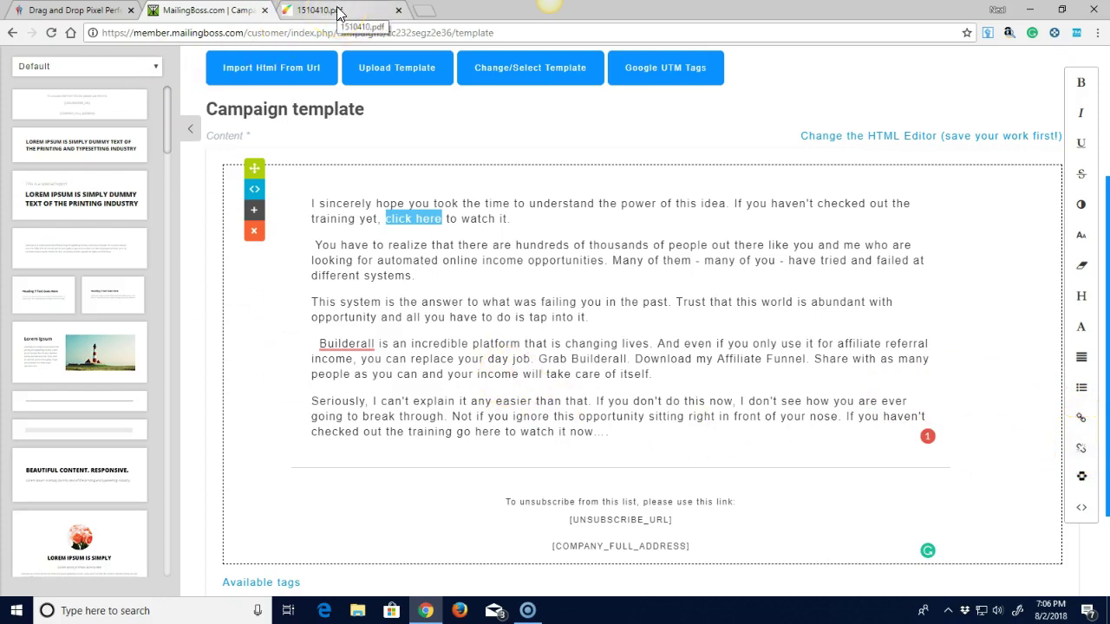
Load the funnel's Step 1 page in the Builderall HTML Editor.
left_click(84, 15)
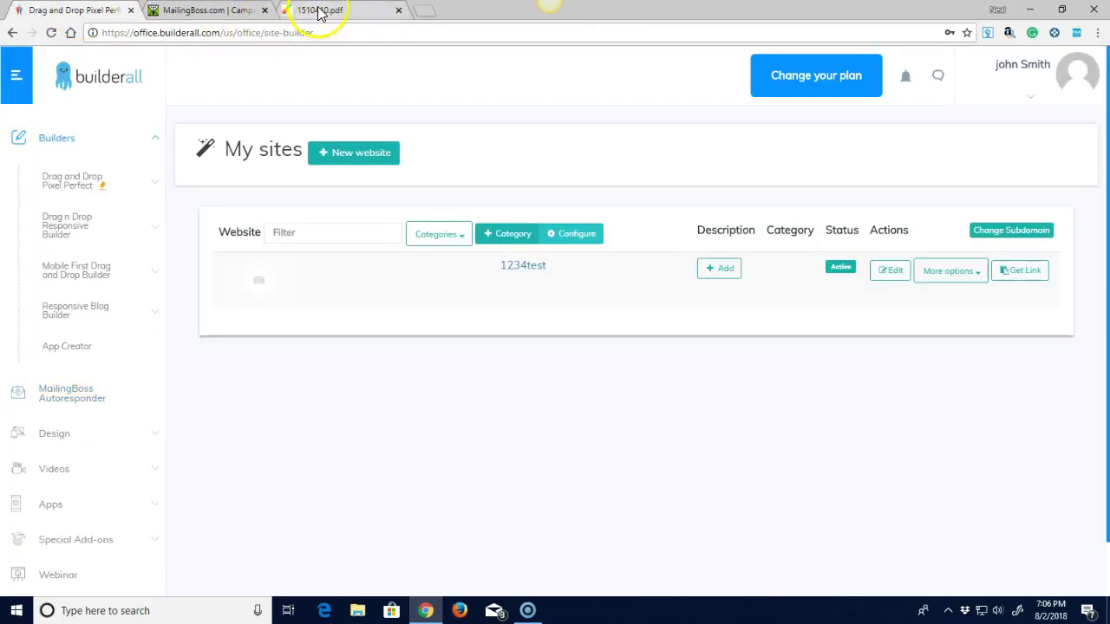
left_click(319, 13)
left_click(12, 34)
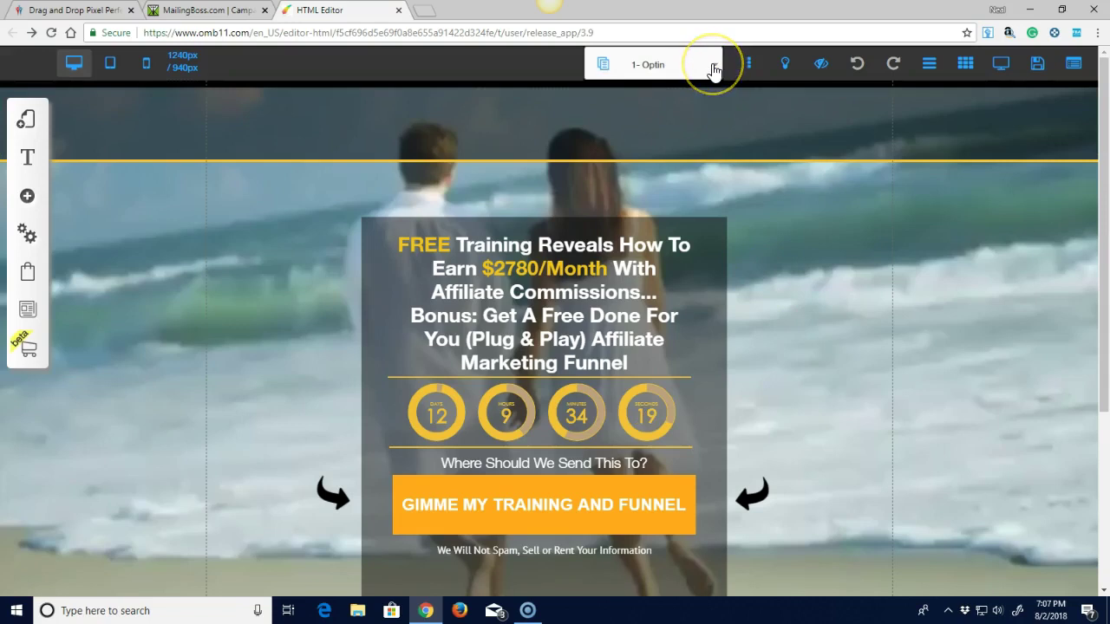
left_click(713, 69)
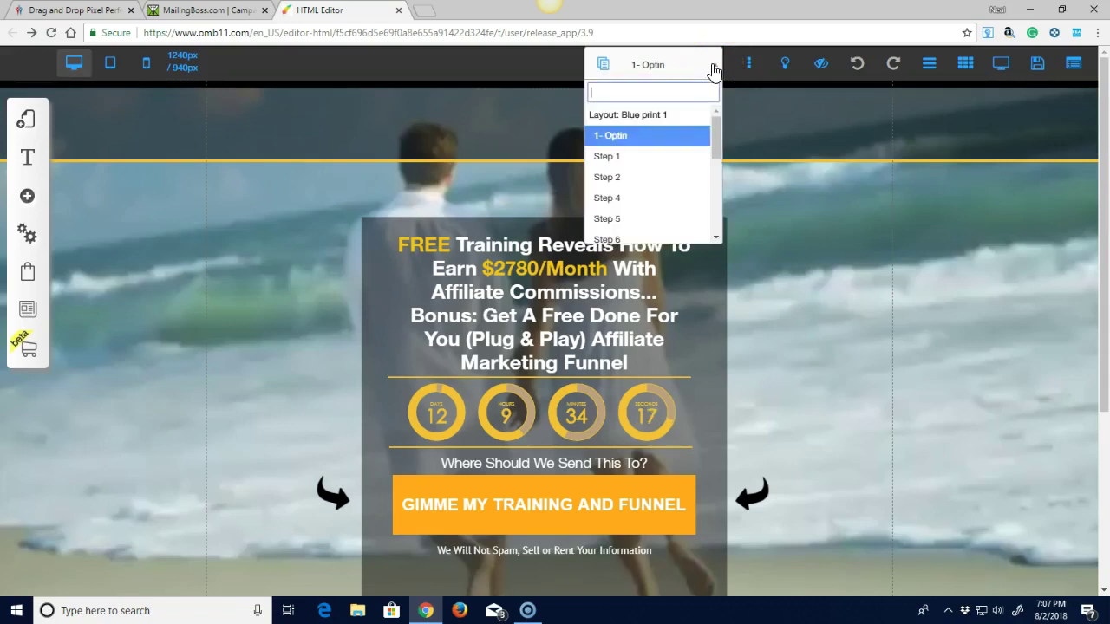
left_click(612, 161)
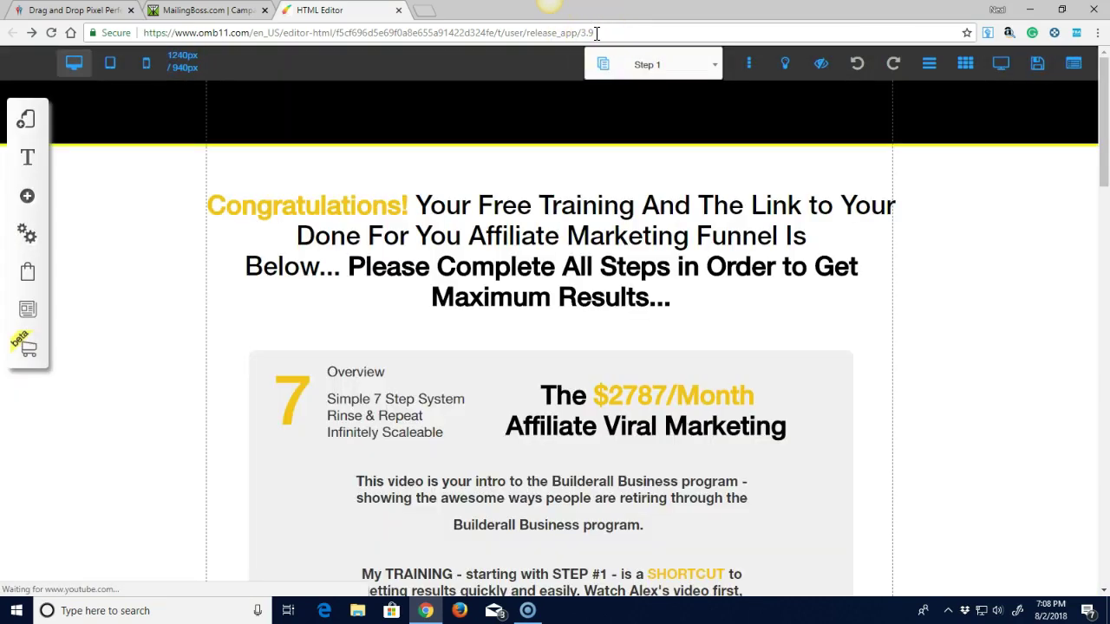
Copy the Step 1 page's web address and return to the MailingBoss template.
left_click_drag(596, 33, 581, 33)
left_click_drag(584, 33, 220, 36)
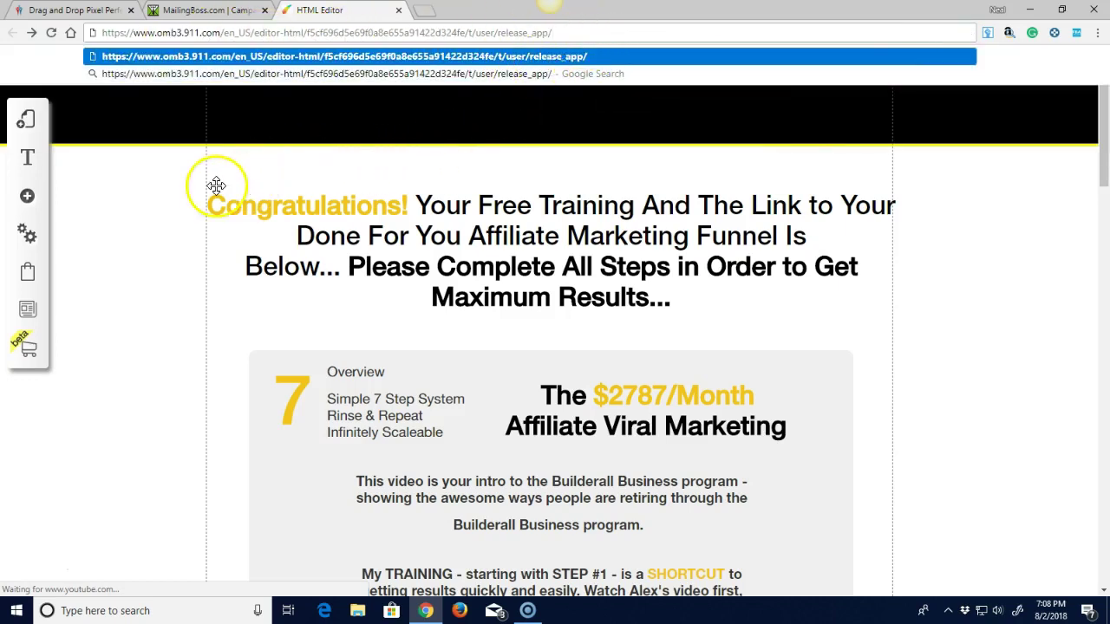
left_click(170, 182)
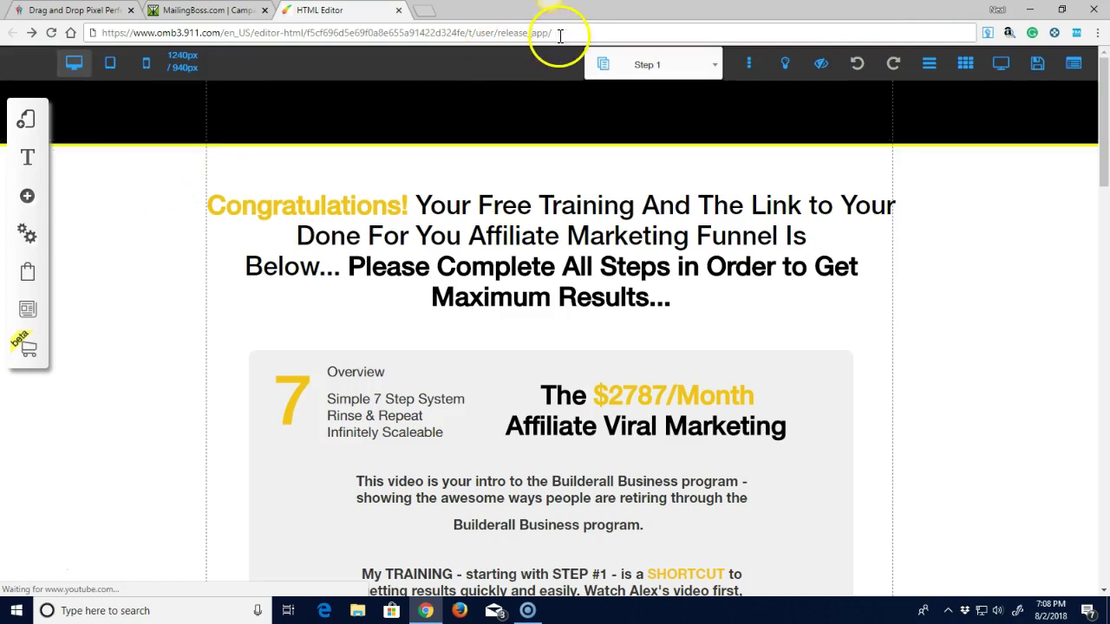
left_click_drag(560, 33, 99, 30)
right_click(123, 35)
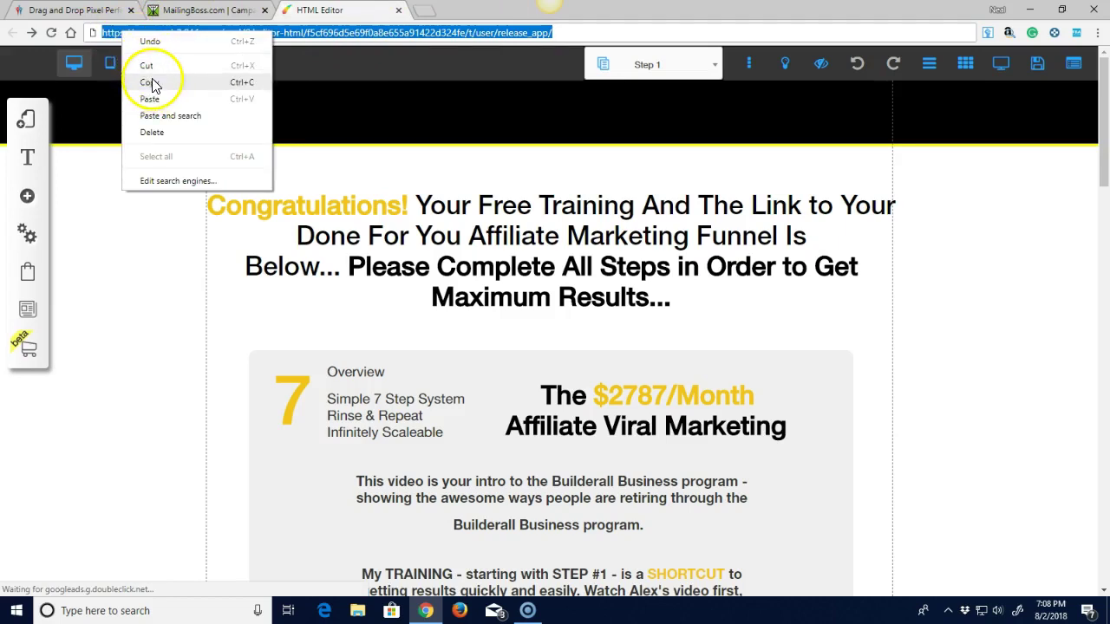
left_click(149, 83)
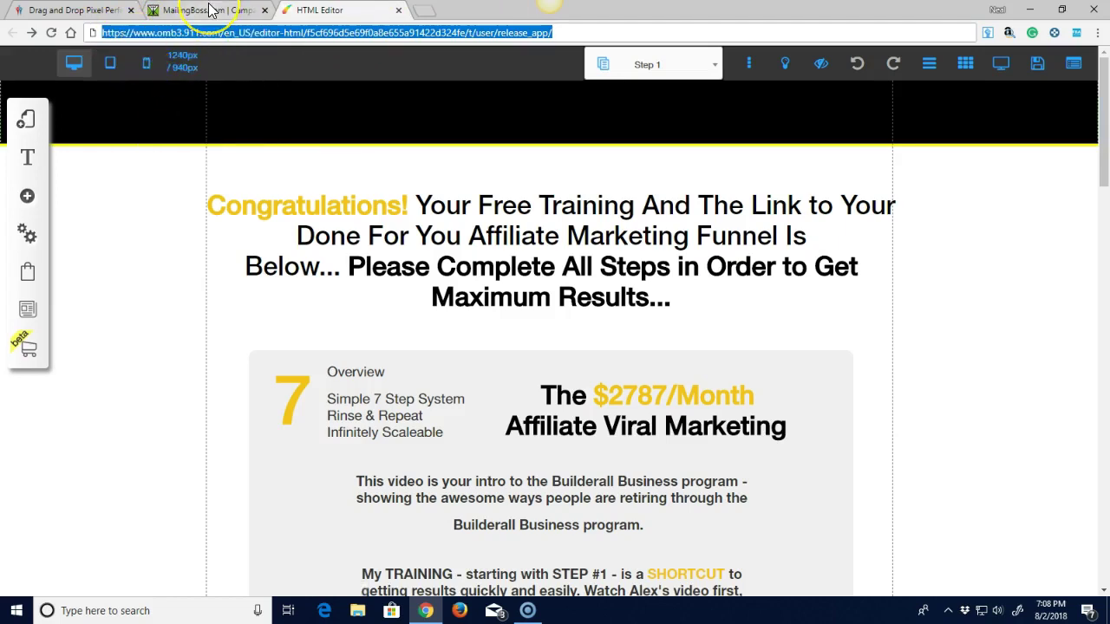
left_click(209, 10)
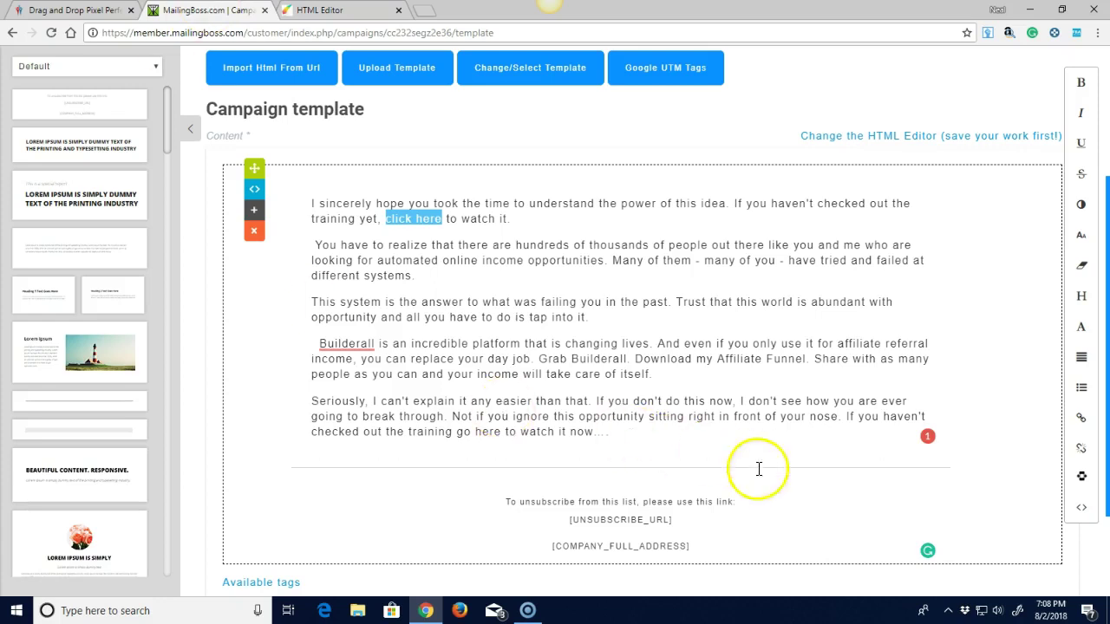
Link 'click here' to the pasted Step 1 training page URL.
left_click(1081, 420)
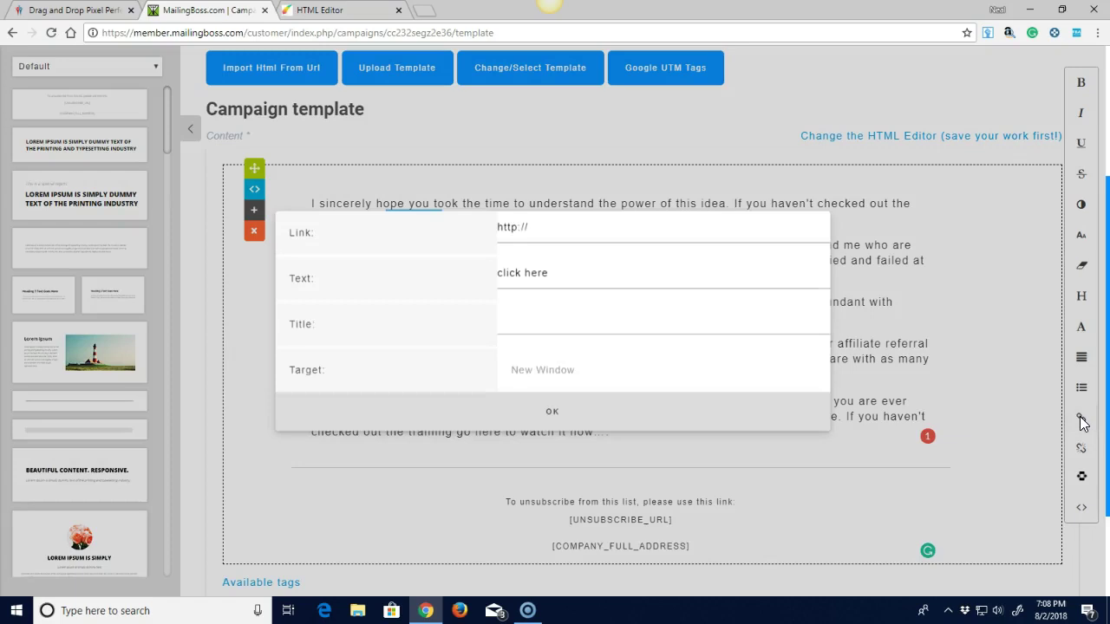
left_click(538, 227)
left_click_drag(527, 228, 479, 229)
right_click(513, 230)
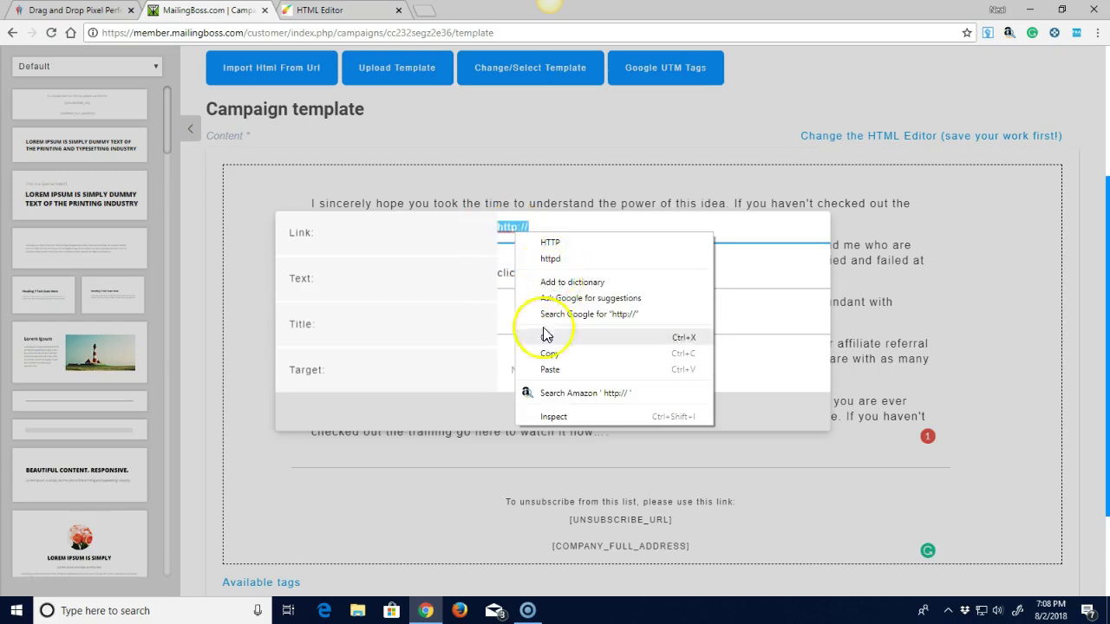
left_click(551, 370)
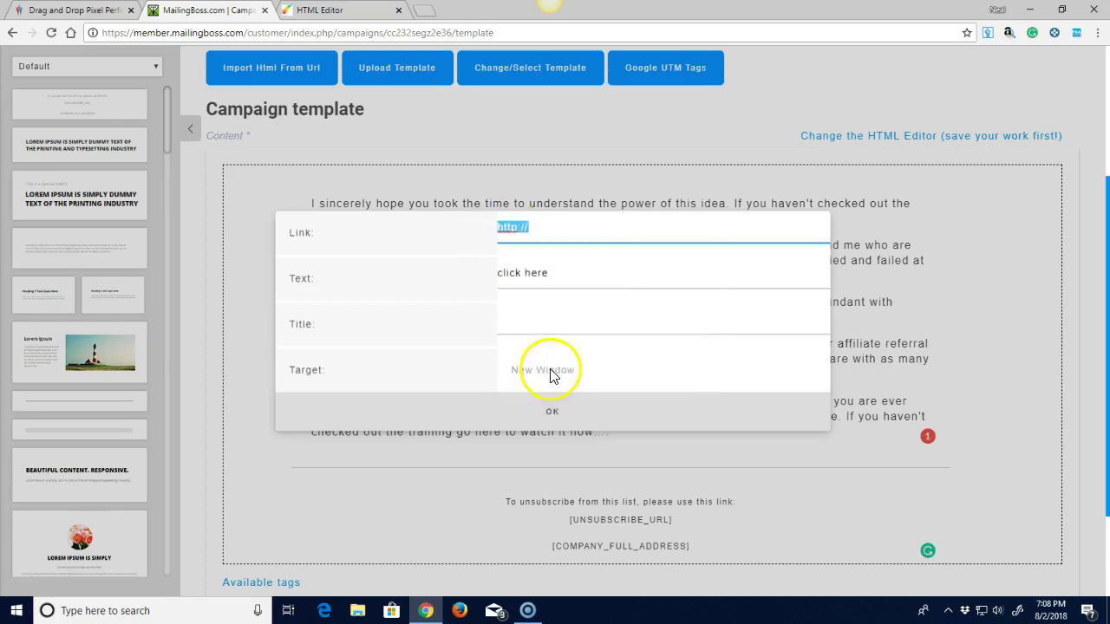
left_click(551, 418)
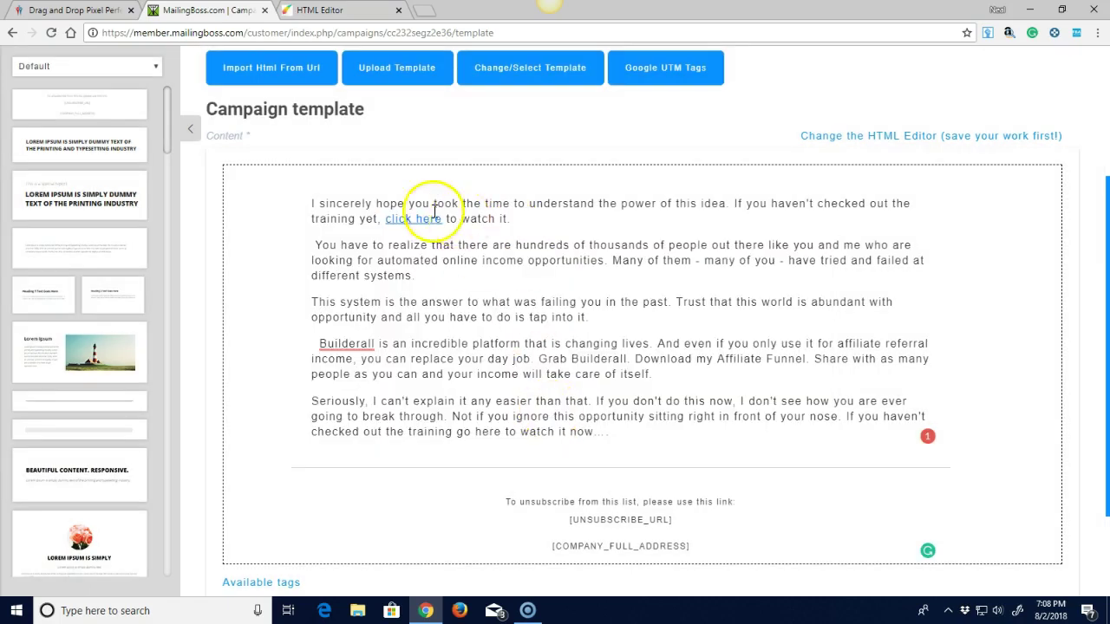
Link 'here to watch' to the same training page URL and save the template.
mouse_move(426, 224)
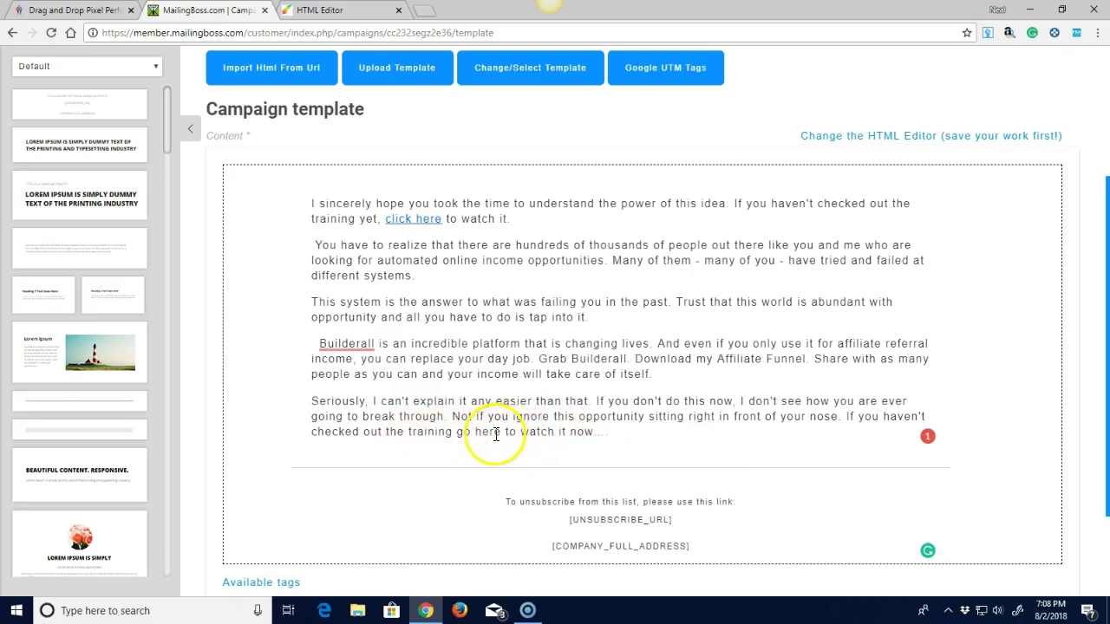
left_click_drag(555, 434, 476, 434)
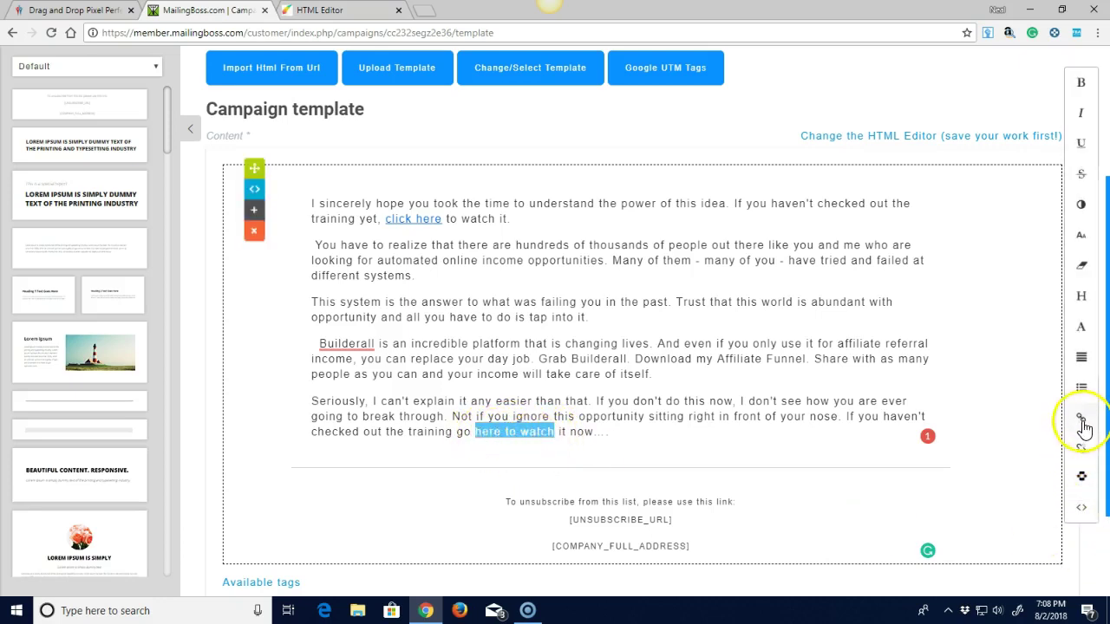
left_click(1081, 419)
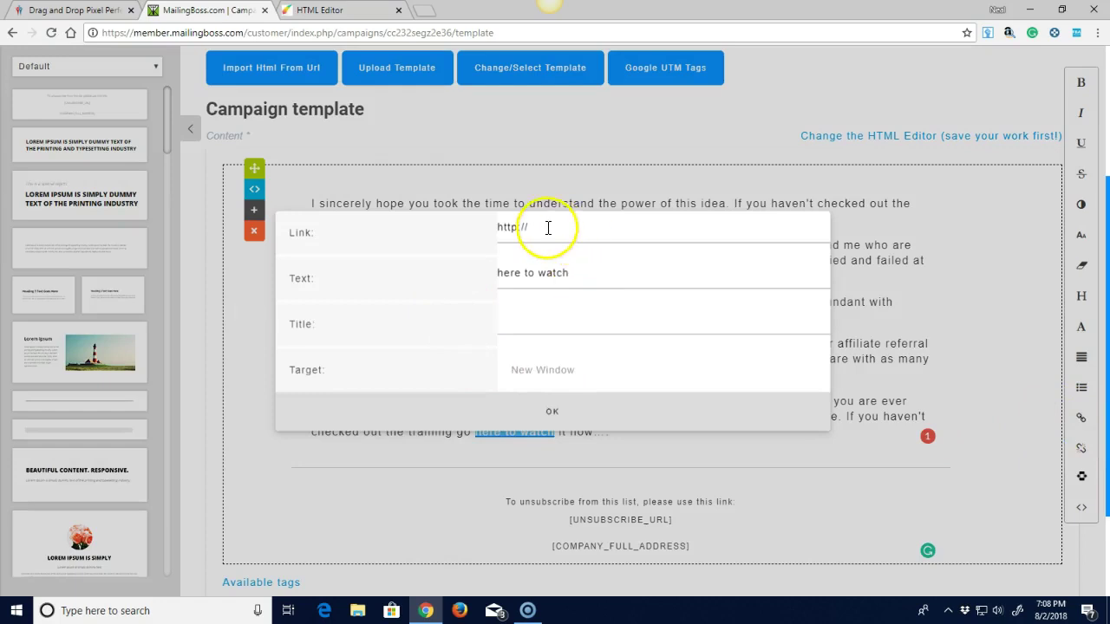
left_click_drag(546, 228, 495, 228)
right_click(508, 228)
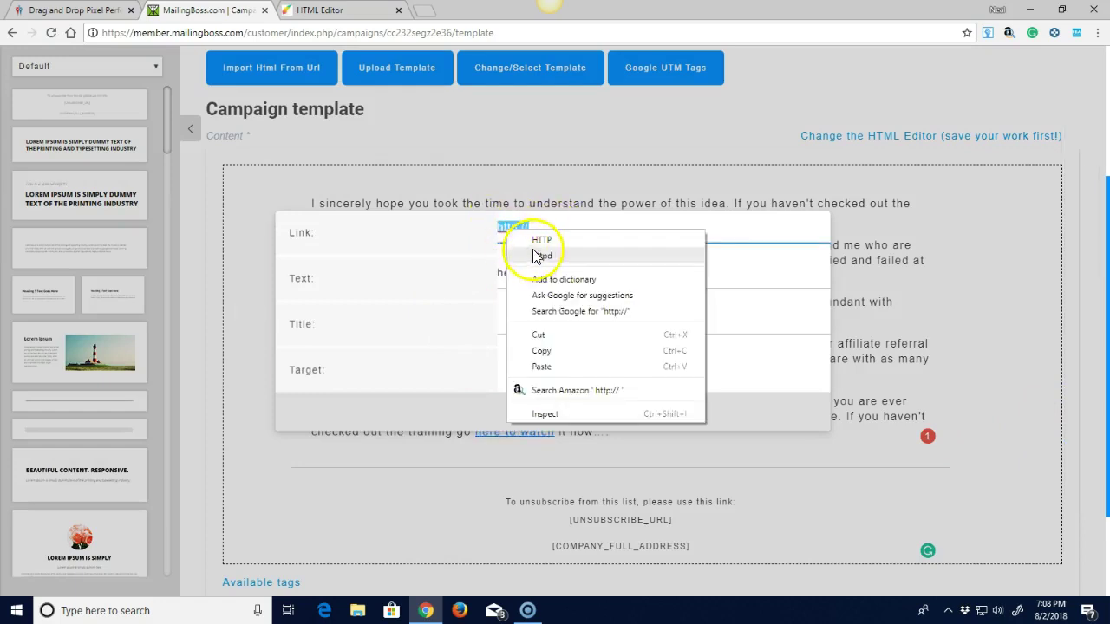
left_click(541, 367)
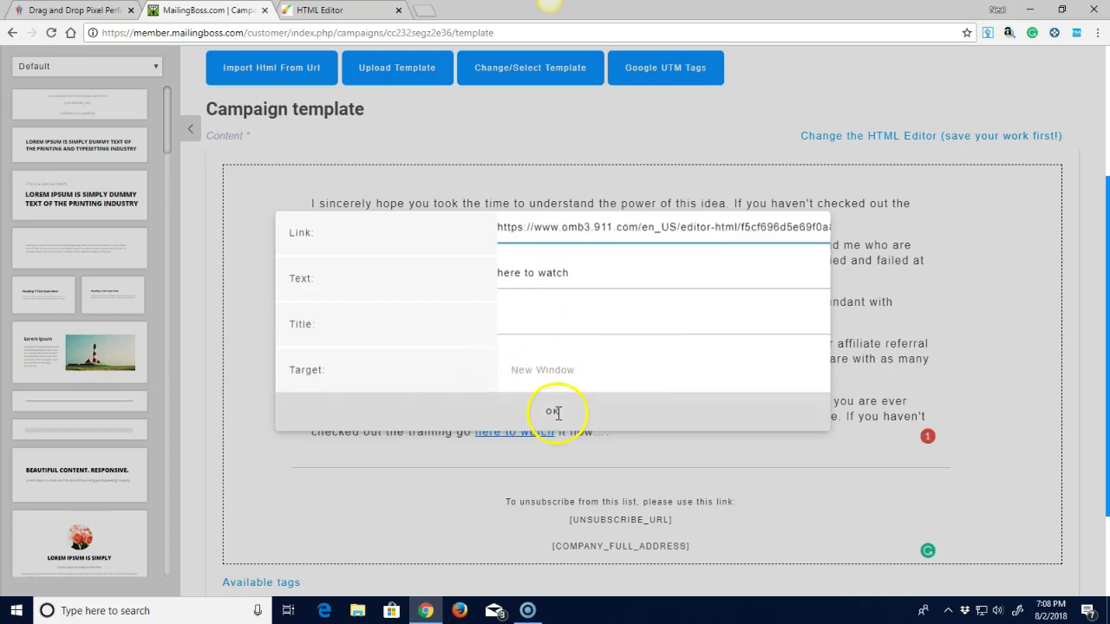
left_click(555, 412)
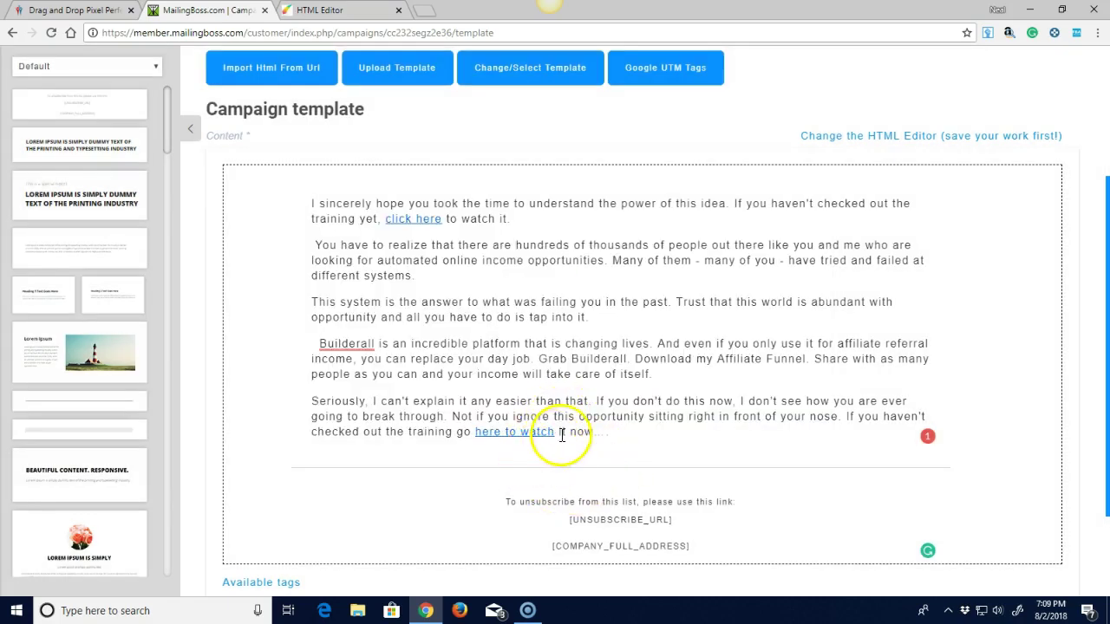
scroll(685, 472, "down", 3)
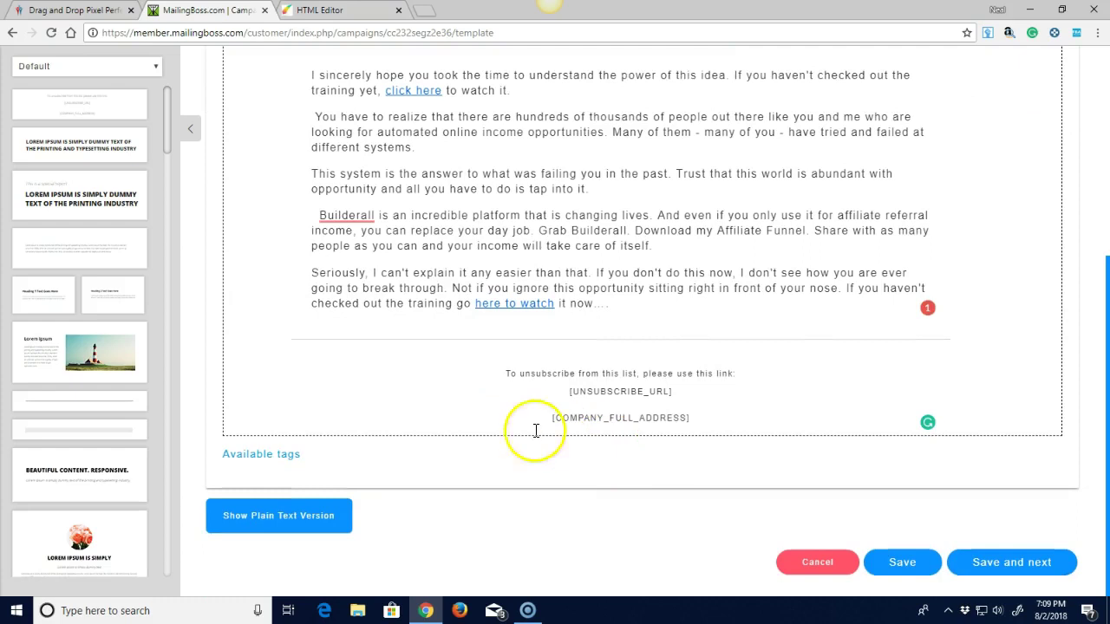
left_click(1000, 565)
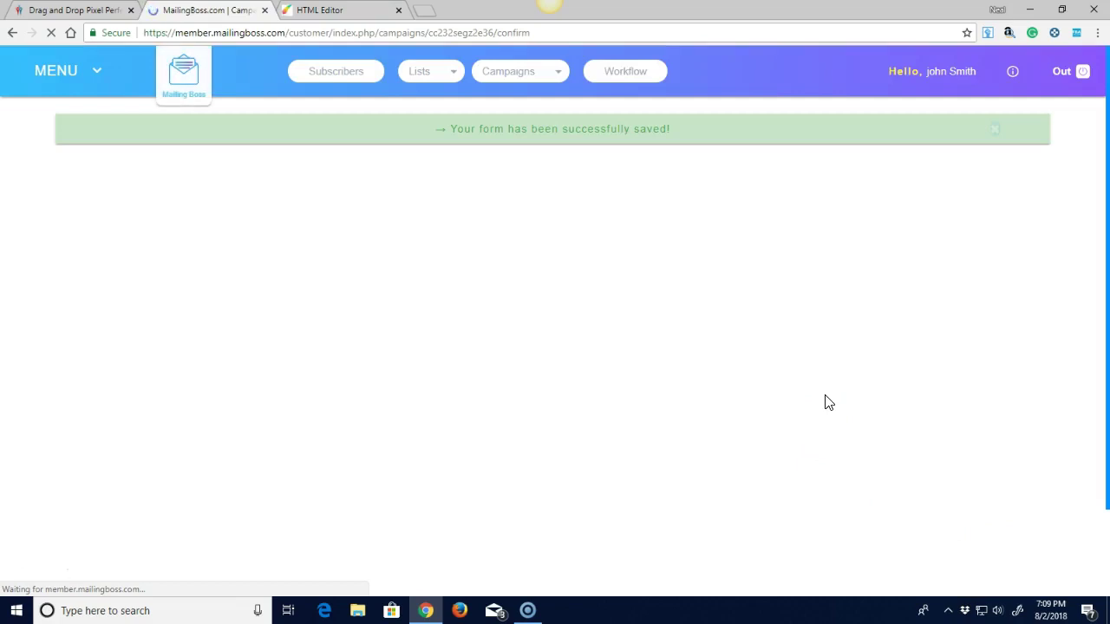
Check the Confirmation page's send time and summary, then go back to the HTML Editor tab.
scroll(615, 371, "down", 1)
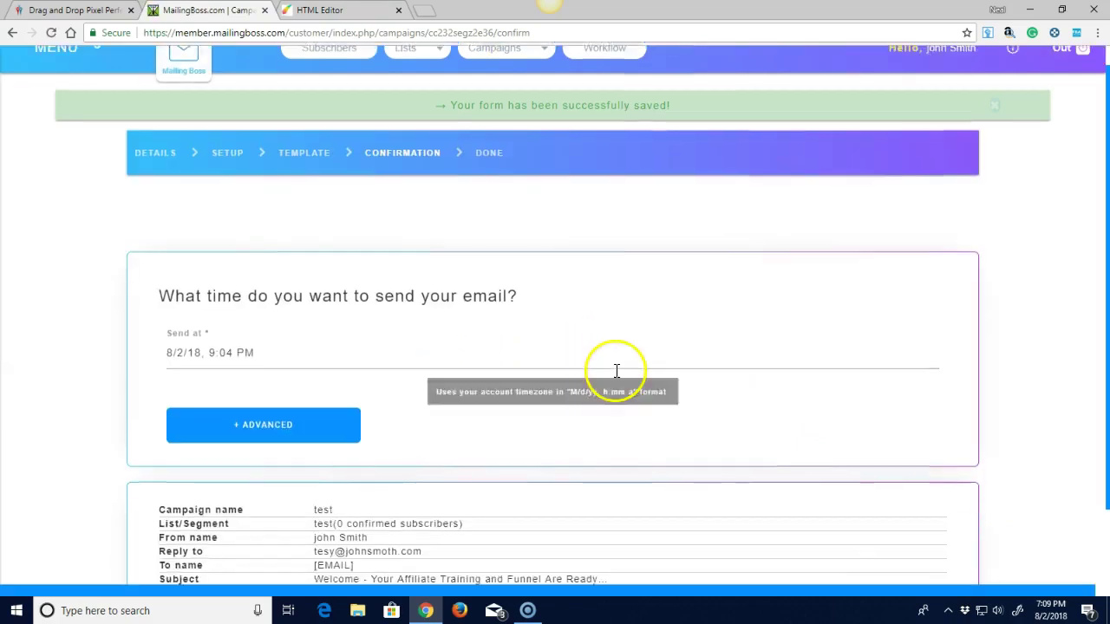
scroll(616, 370, "down", 1)
scroll(537, 492, "up", 2)
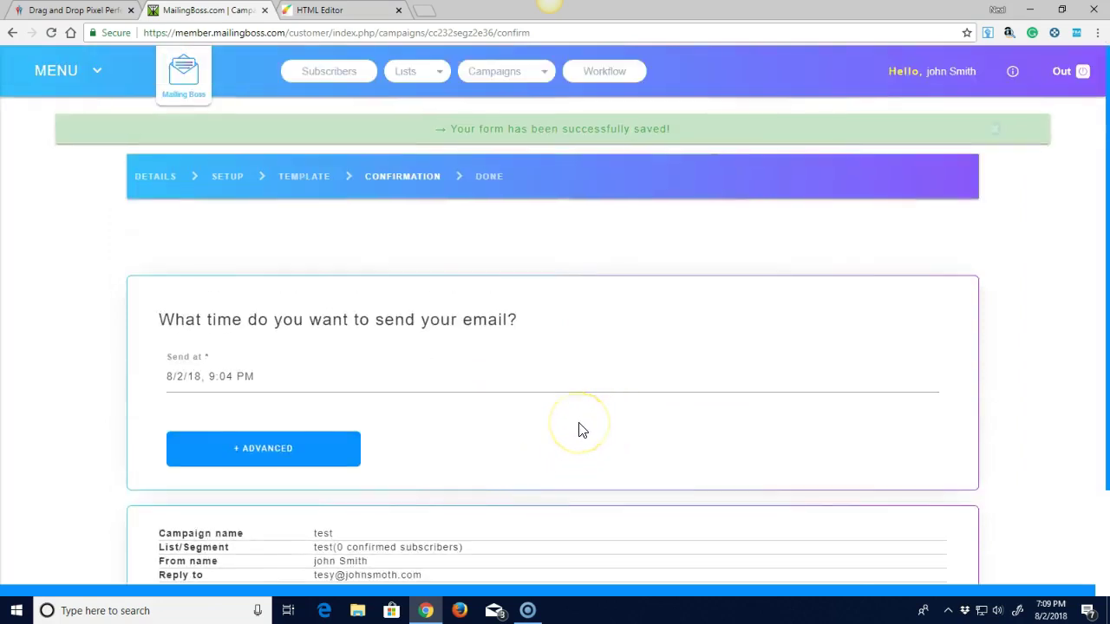
scroll(581, 431, "down", 2)
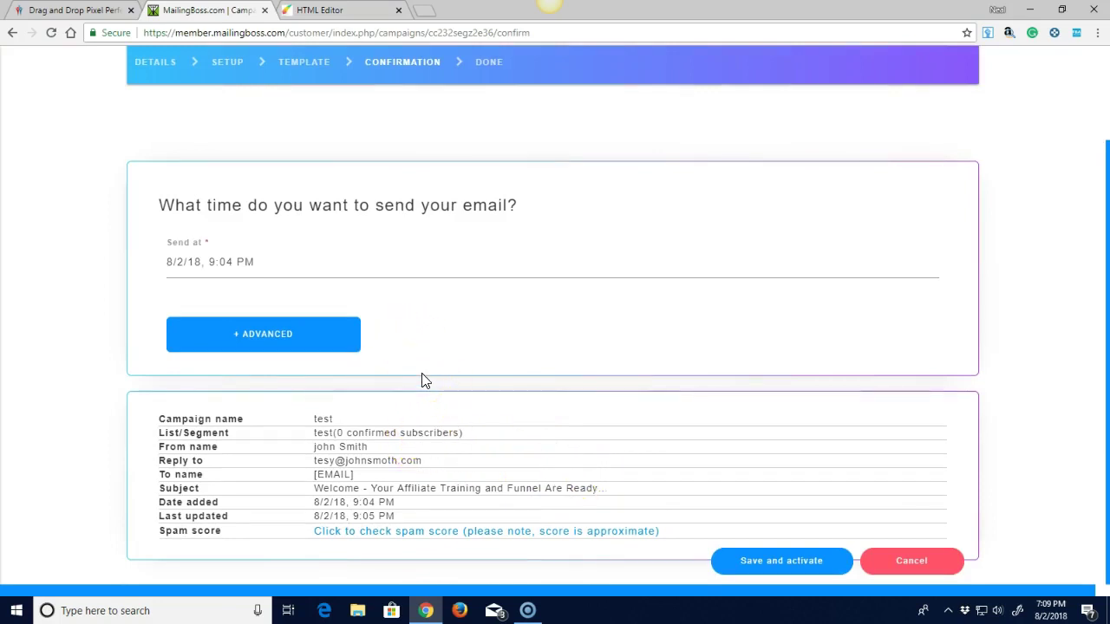
scroll(382, 429, "up", 2)
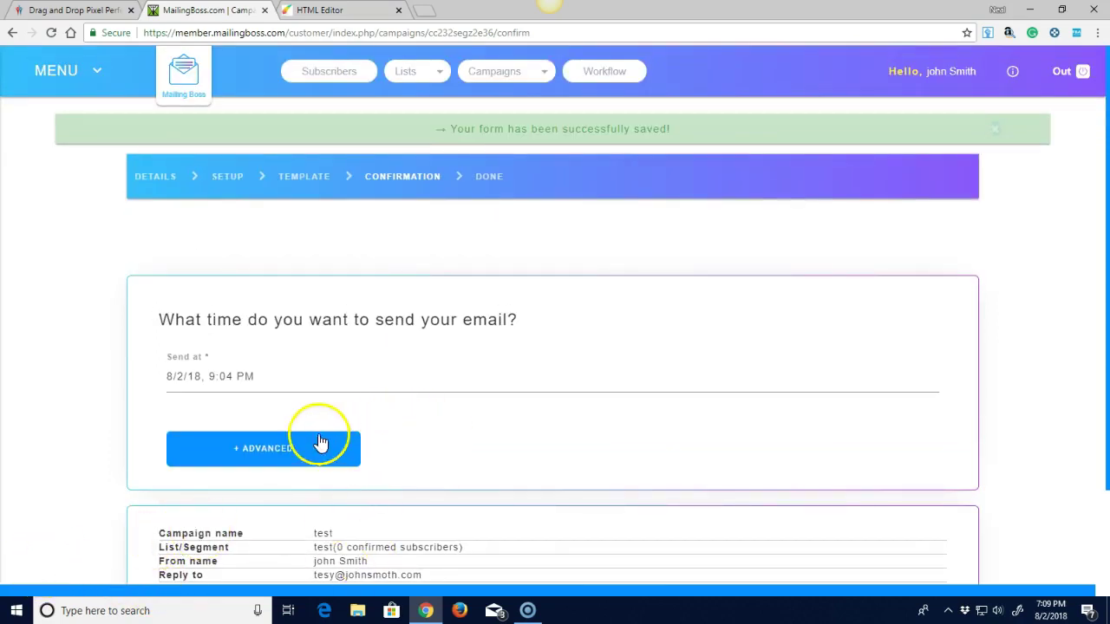
left_click(312, 10)
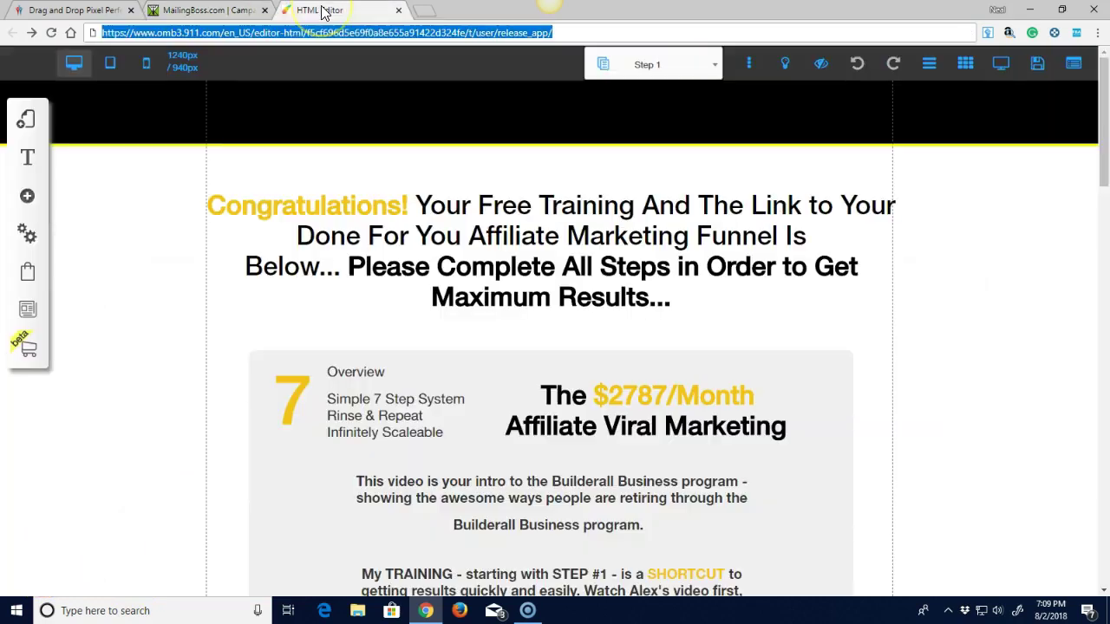
Load the funnel's 1- Optin page from the editor's page list.
left_click(715, 69)
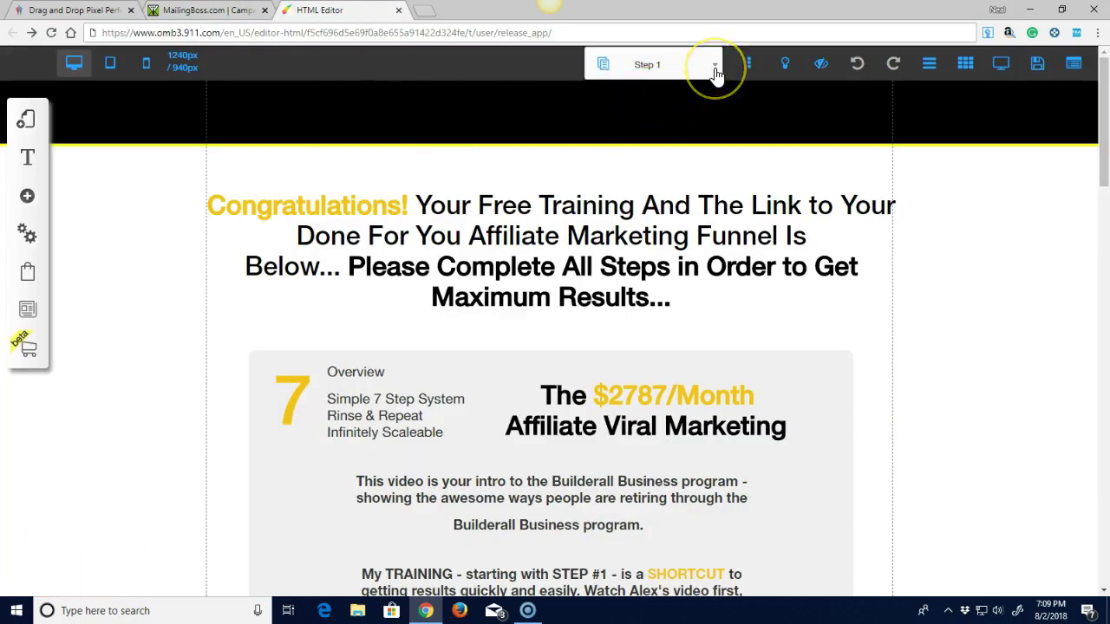
left_click(715, 70)
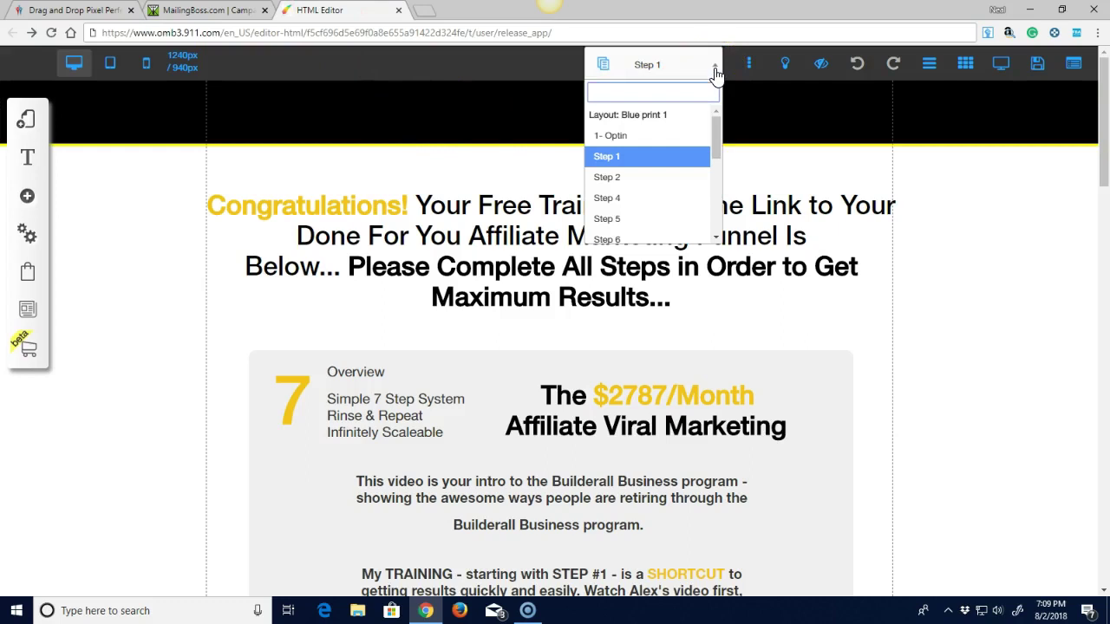
left_click(609, 138)
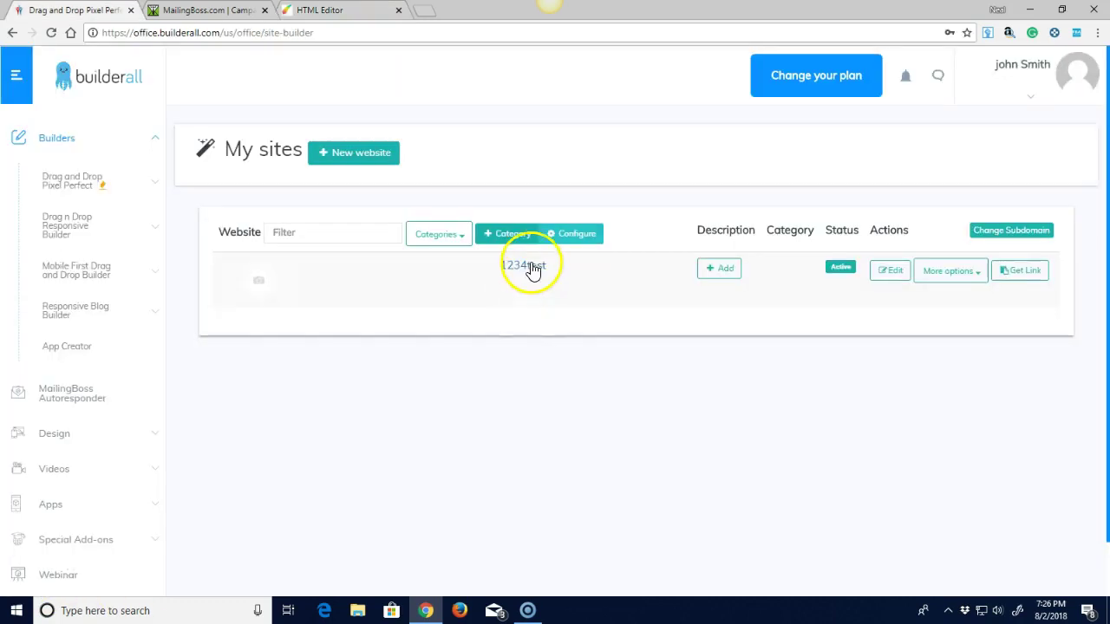
Open the published 1234test website from My sites.
left_click(524, 266)
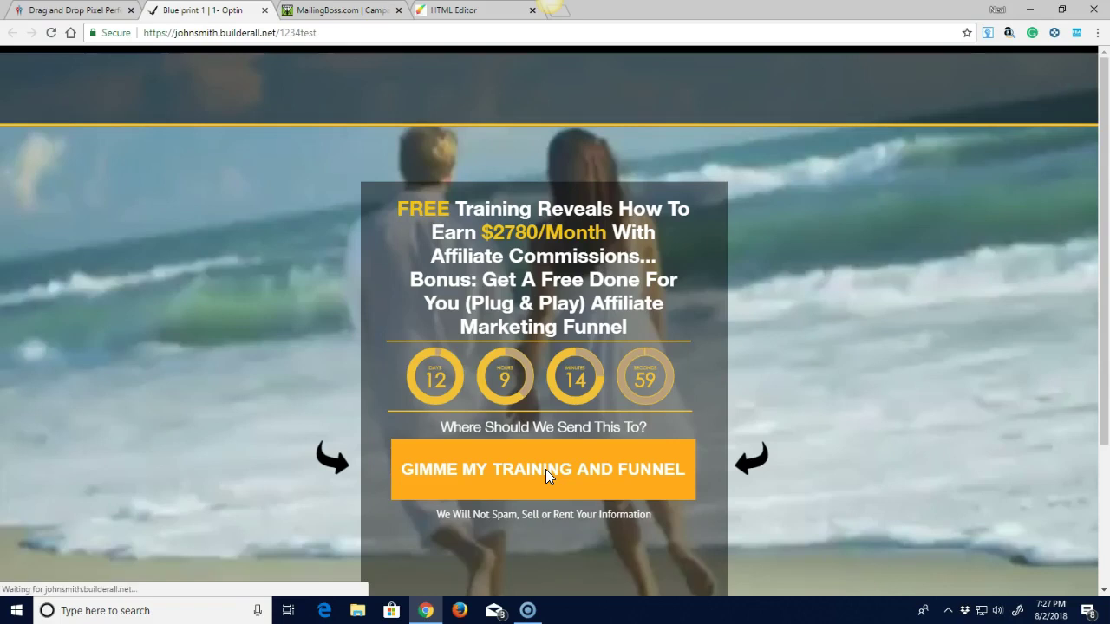
Fill the GIMME MY TRAINING AND FUNNEL form with an autofilled test email and first name, and submit it.
left_click(545, 469)
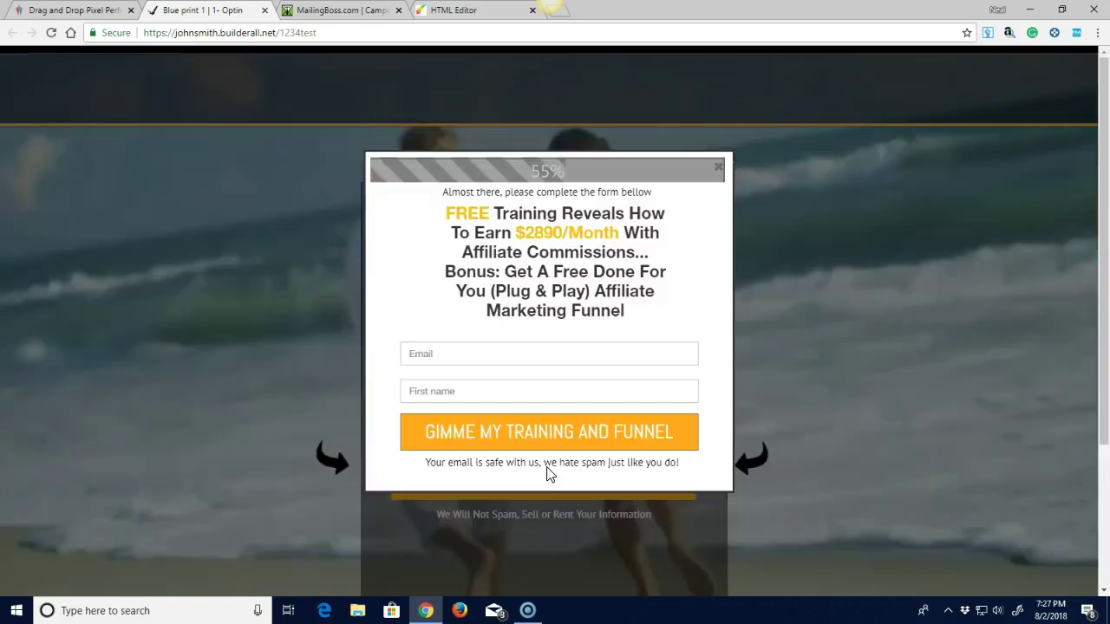
left_click(416, 353)
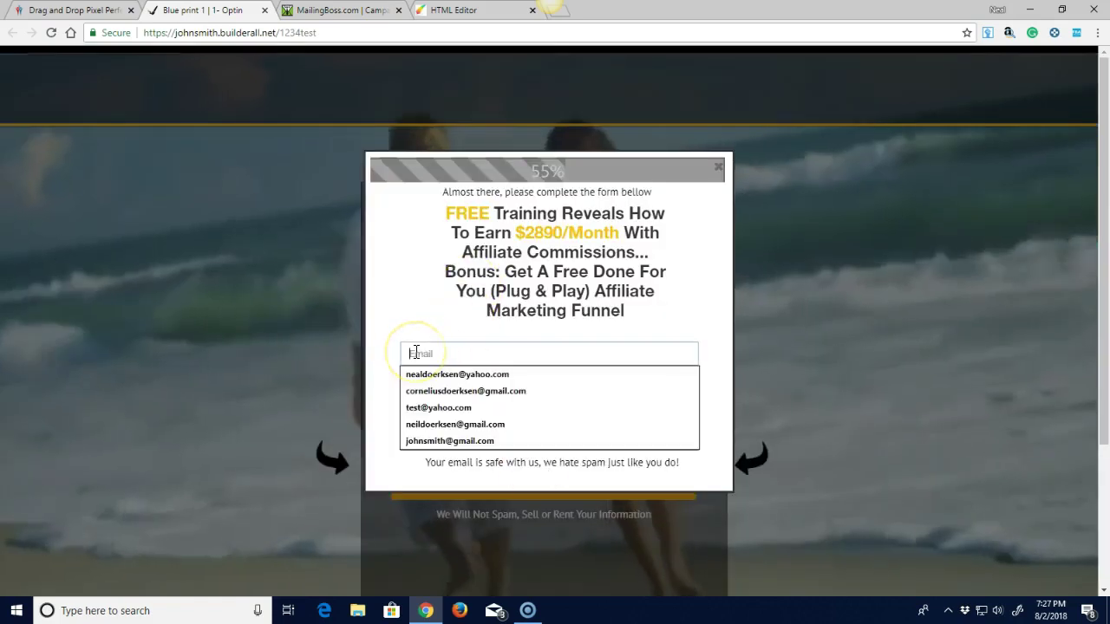
left_click(410, 440)
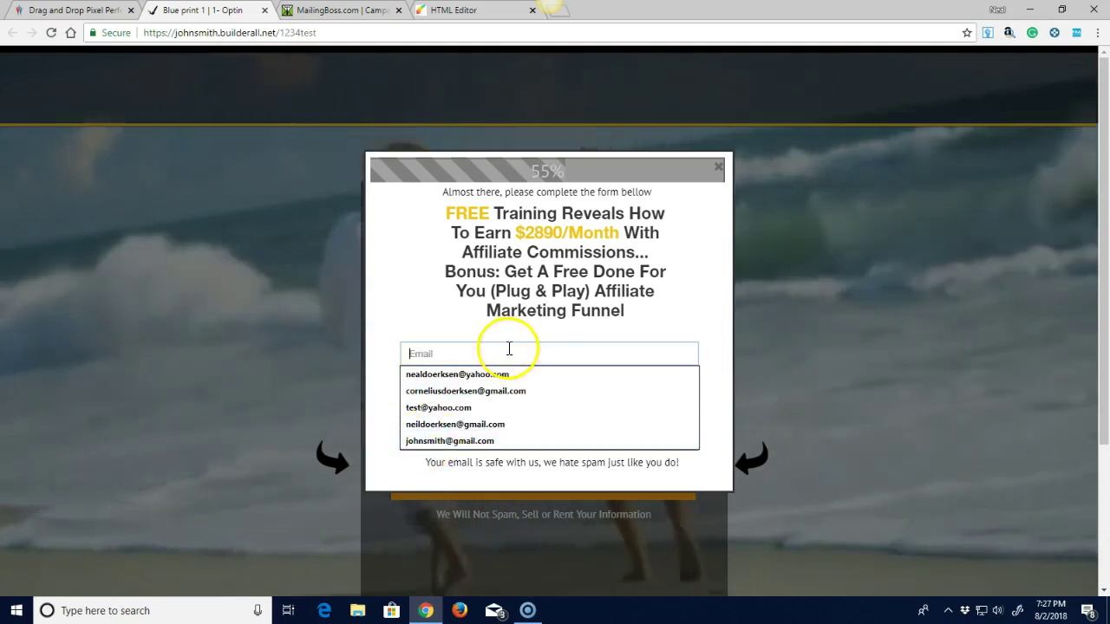
left_click(435, 319)
left_click(419, 393)
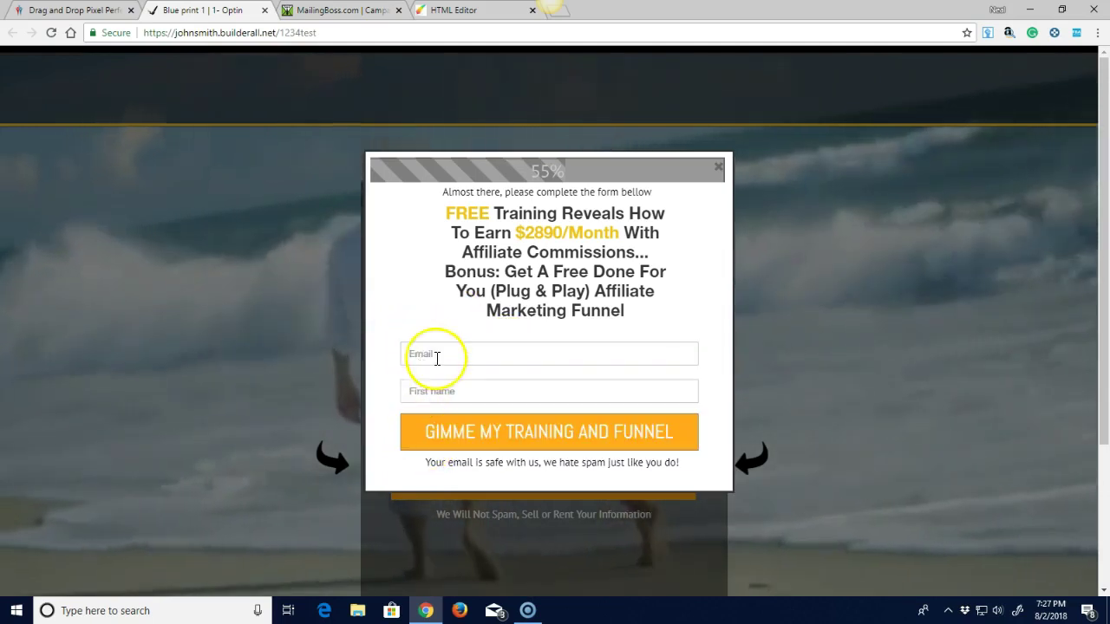
left_click(430, 354)
left_click(430, 354)
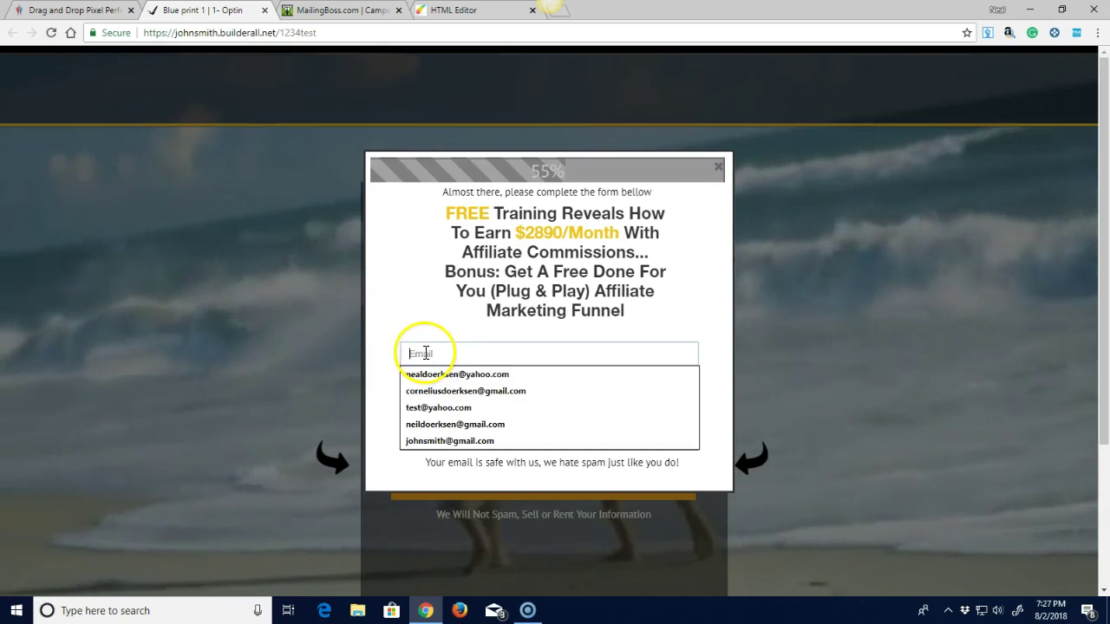
left_click(439, 436)
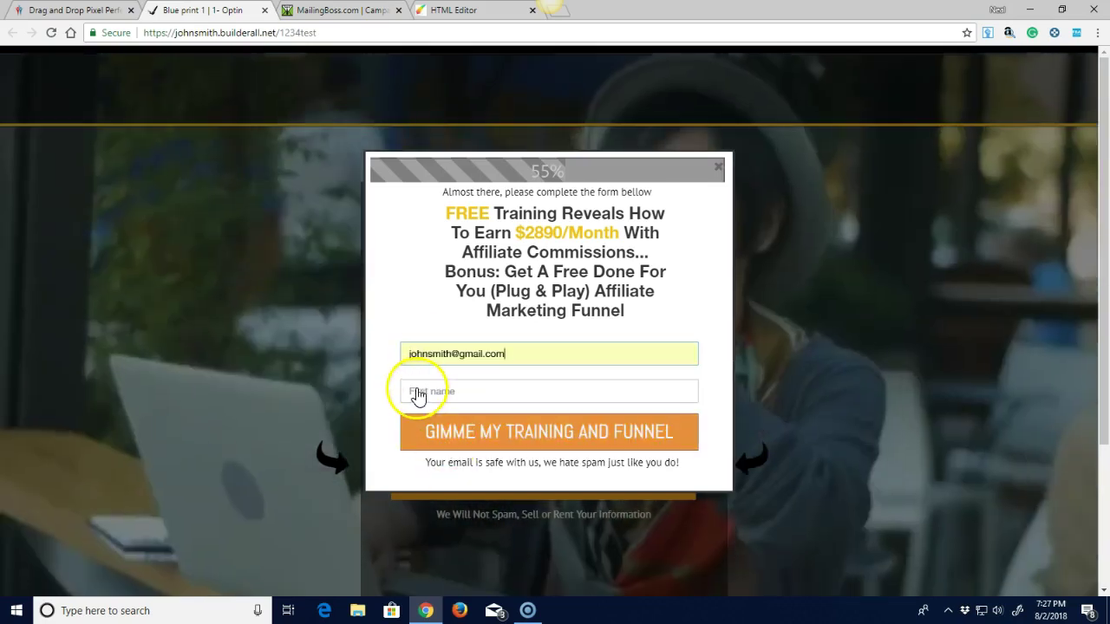
left_click(417, 390)
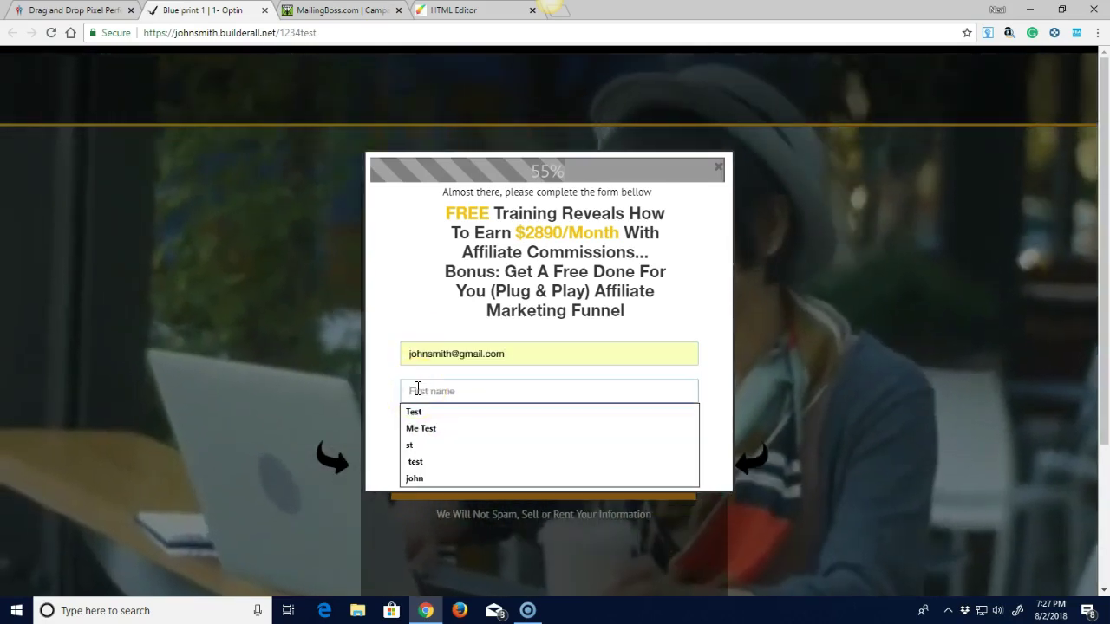
left_click(413, 478)
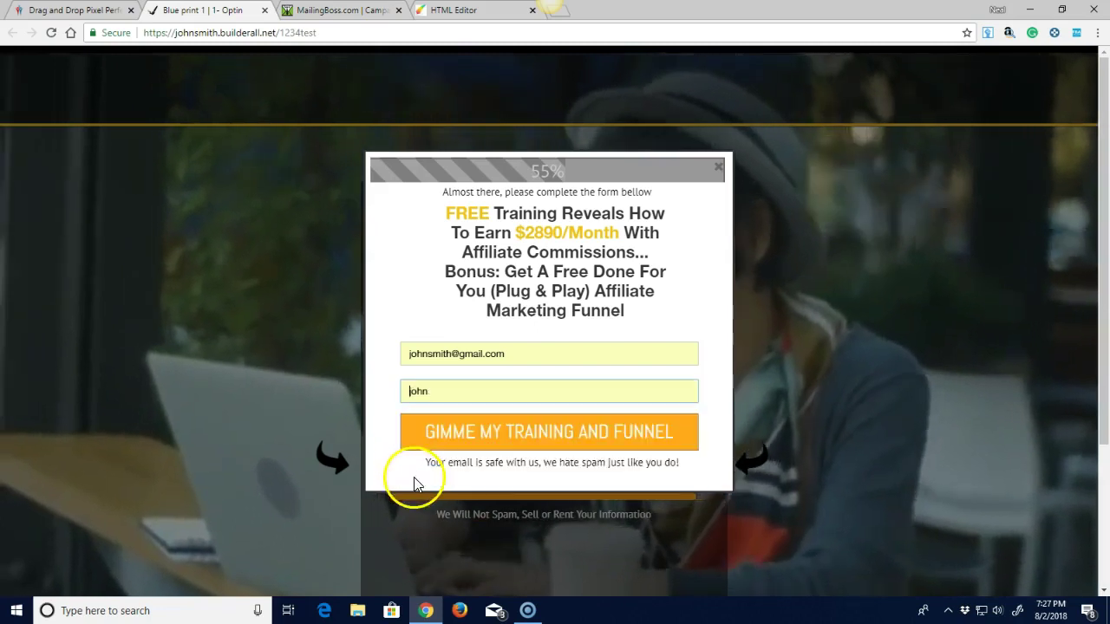
left_click(550, 434)
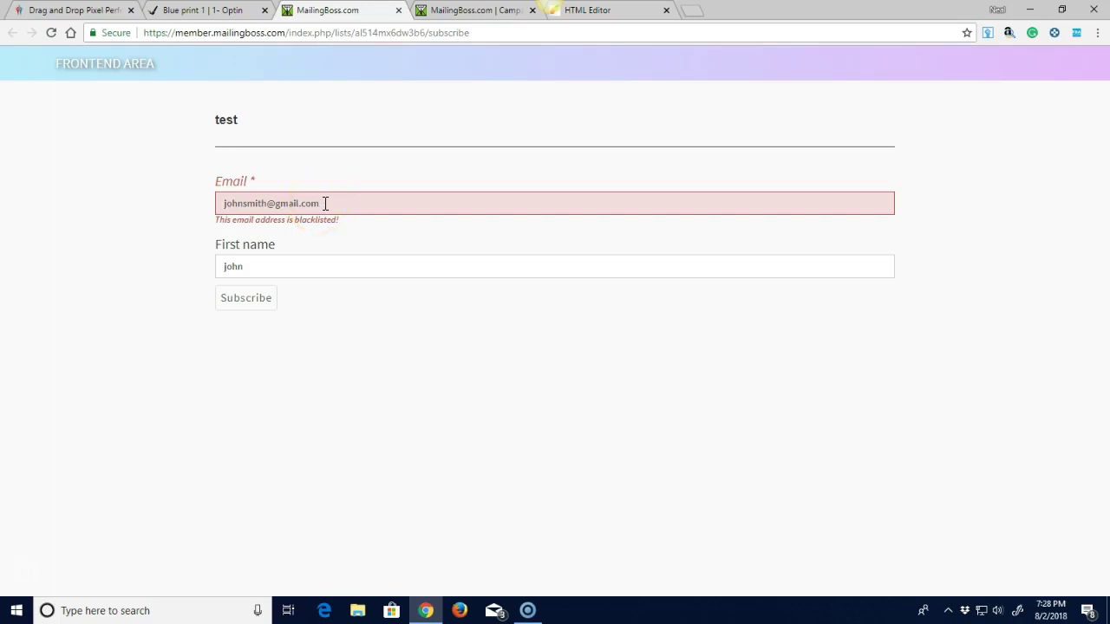
Replace the email on the list's subscribe form with a test address and submit it.
left_click_drag(325, 203, 205, 199)
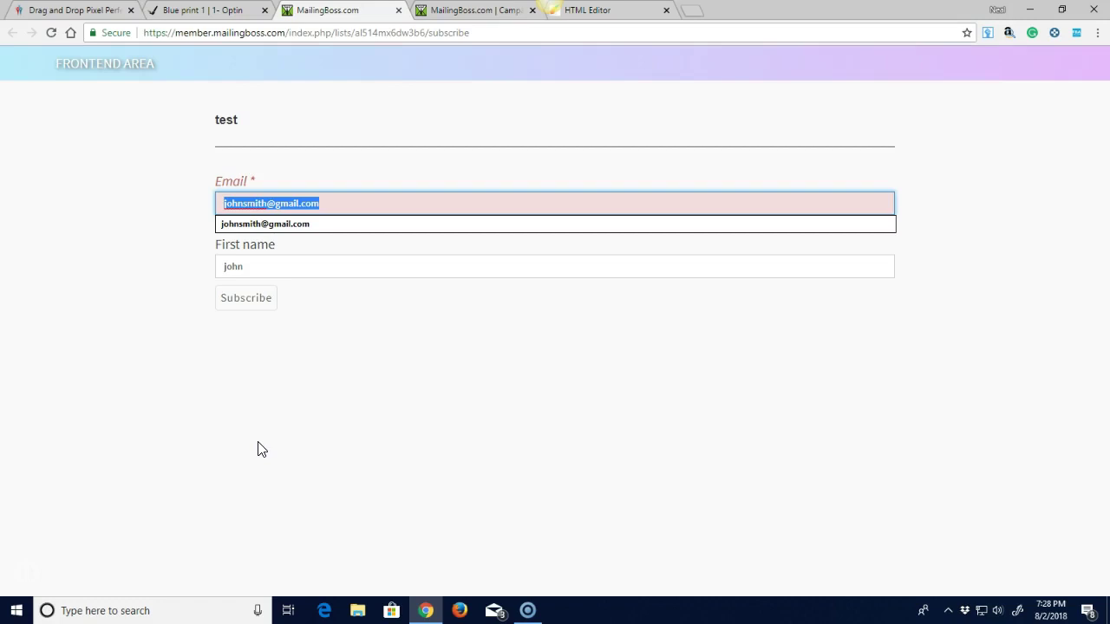
type("test")
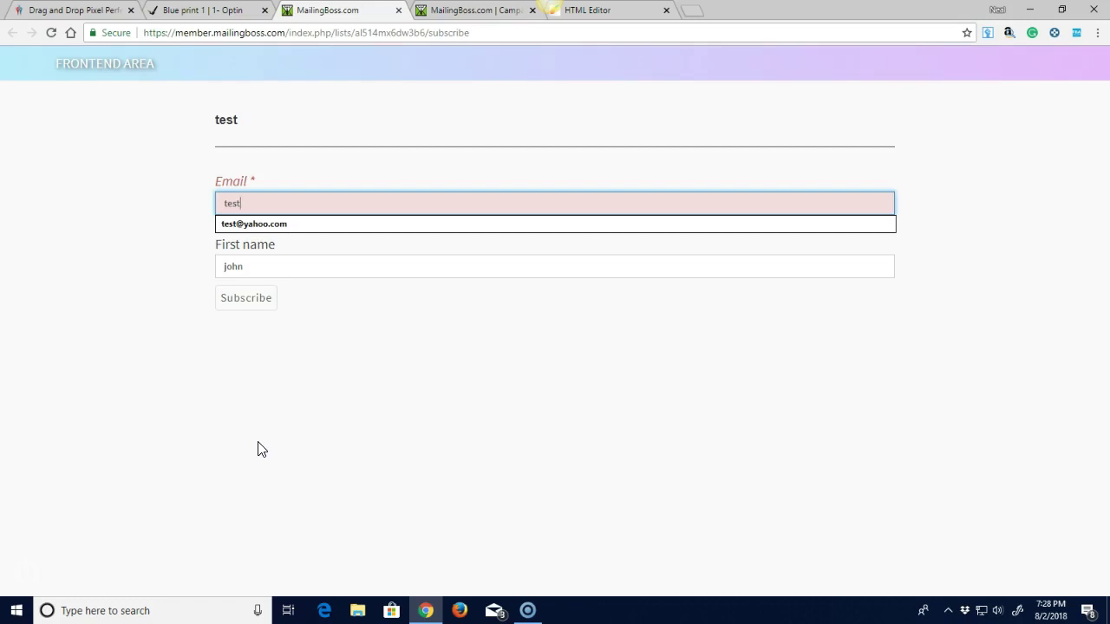
type("@testing.com")
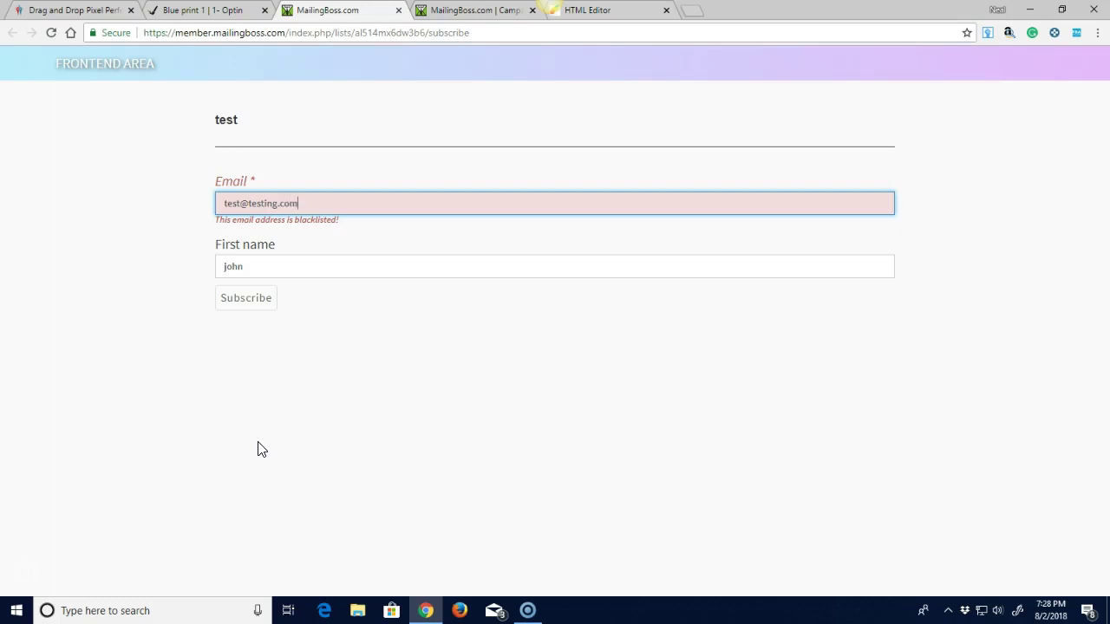
left_click(337, 249)
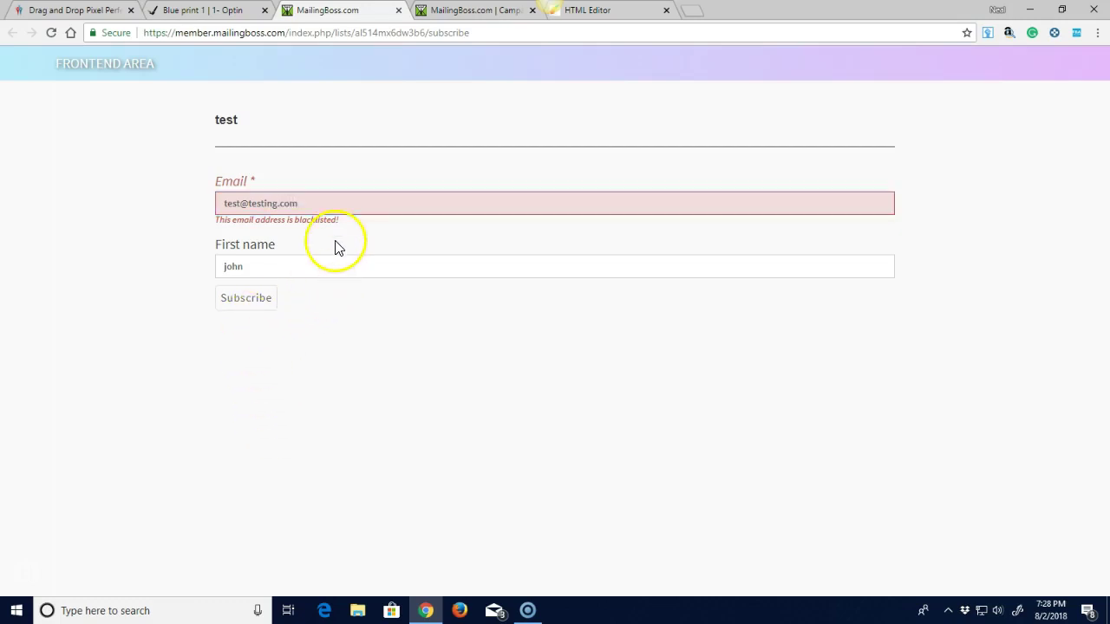
left_click(240, 297)
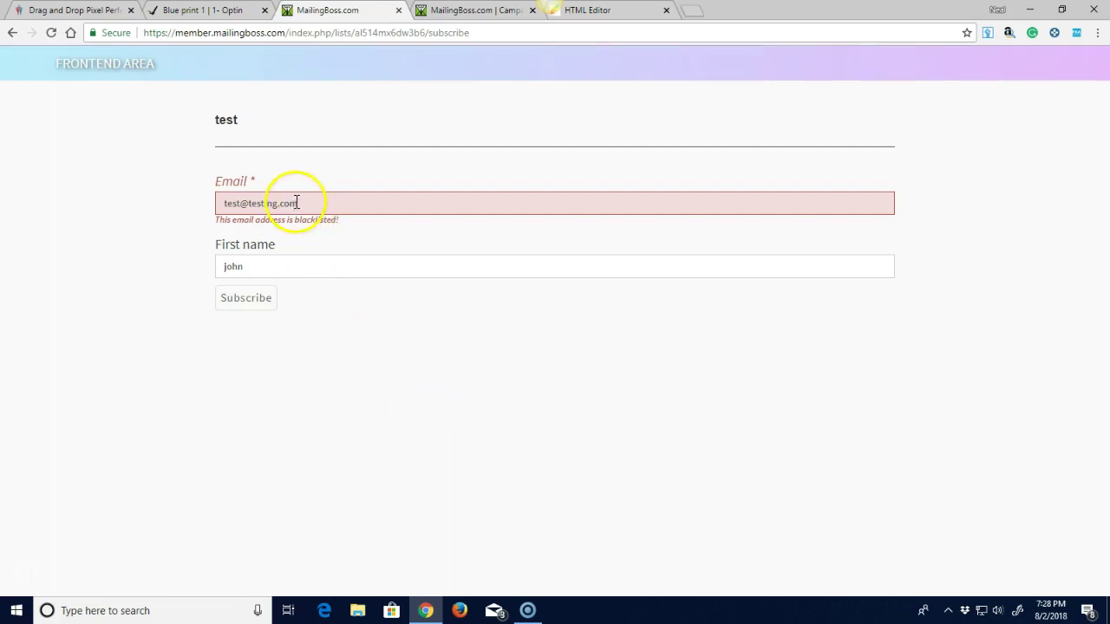
Go back, reload the subscribe form, and return to the campaign confirmation tab.
left_click(12, 34)
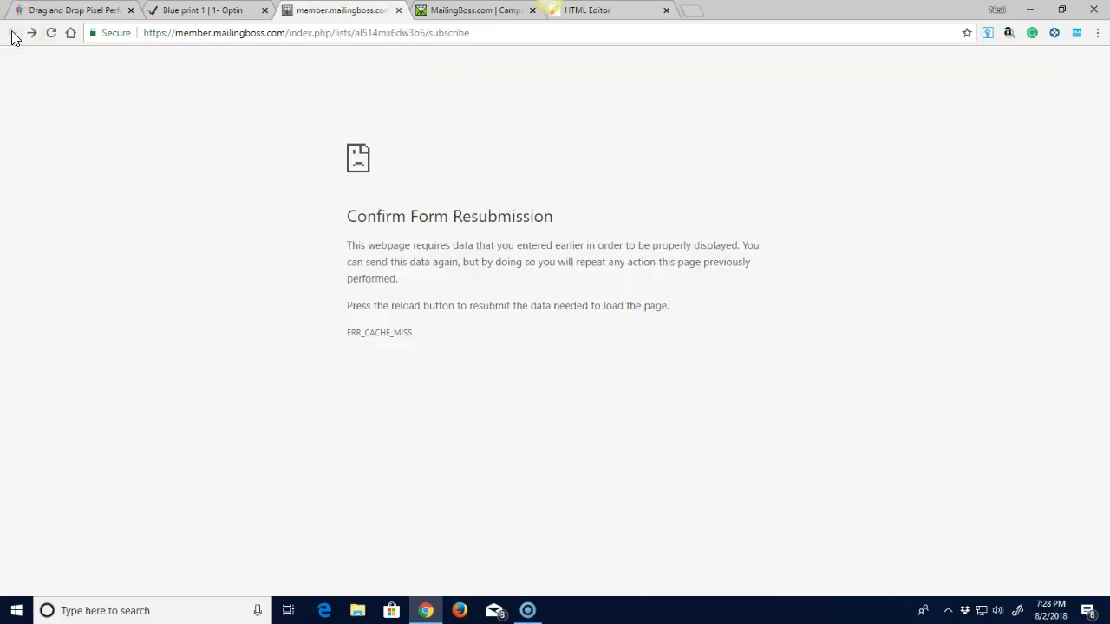
left_click(51, 33)
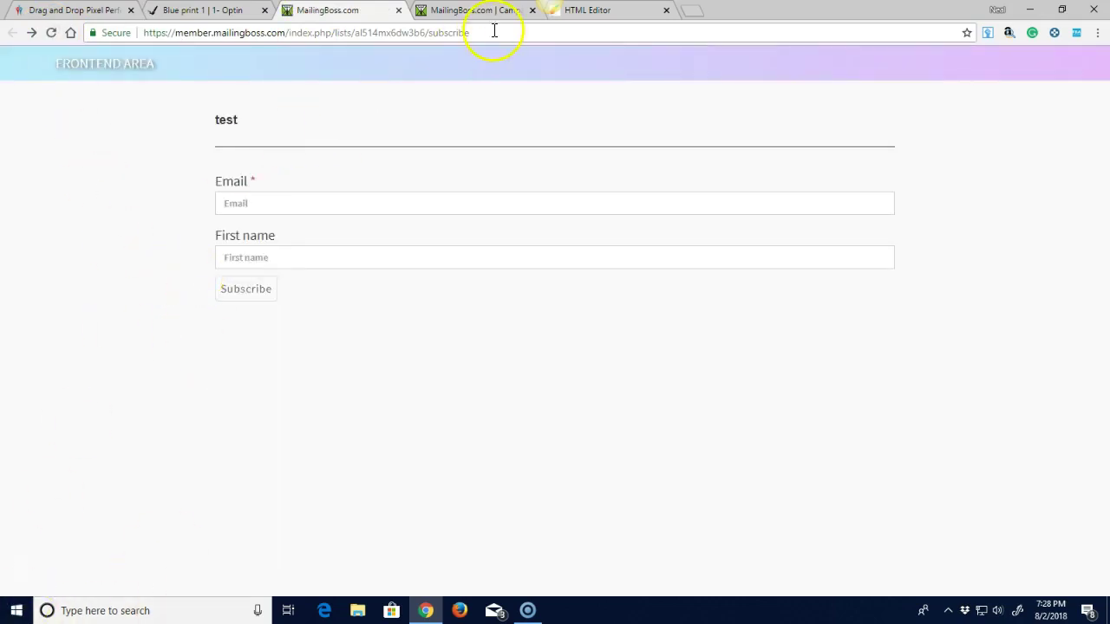
left_click(458, 11)
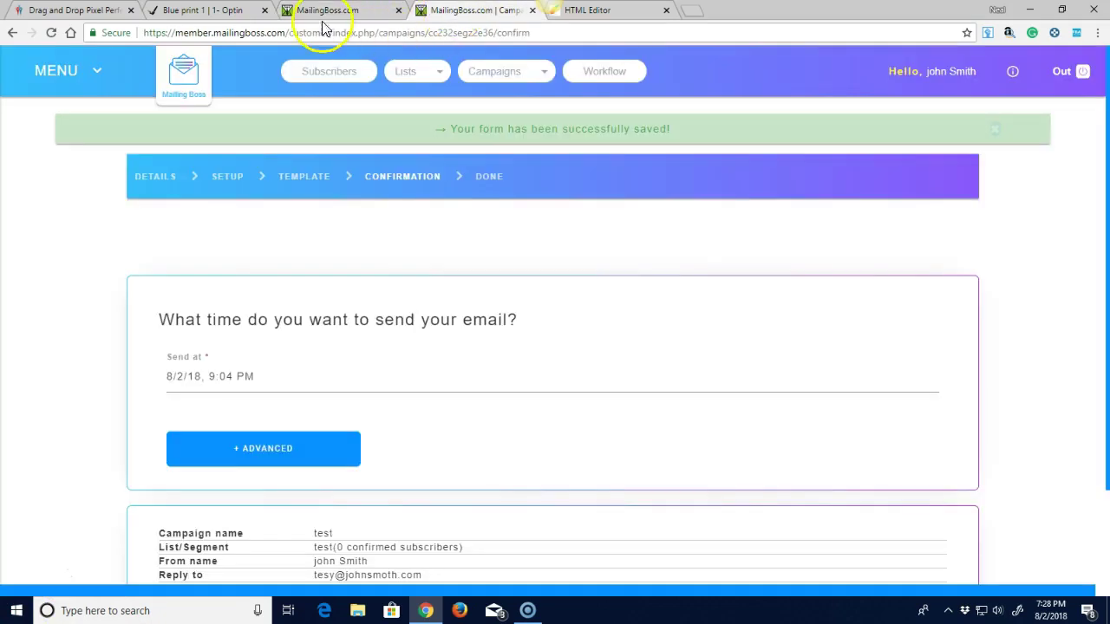
On the 'Blue print 1 | 1- Optin' popup, enter a test Yahoo email and submit GIMME MY TRAINING AND FUNNEL.
left_click(219, 16)
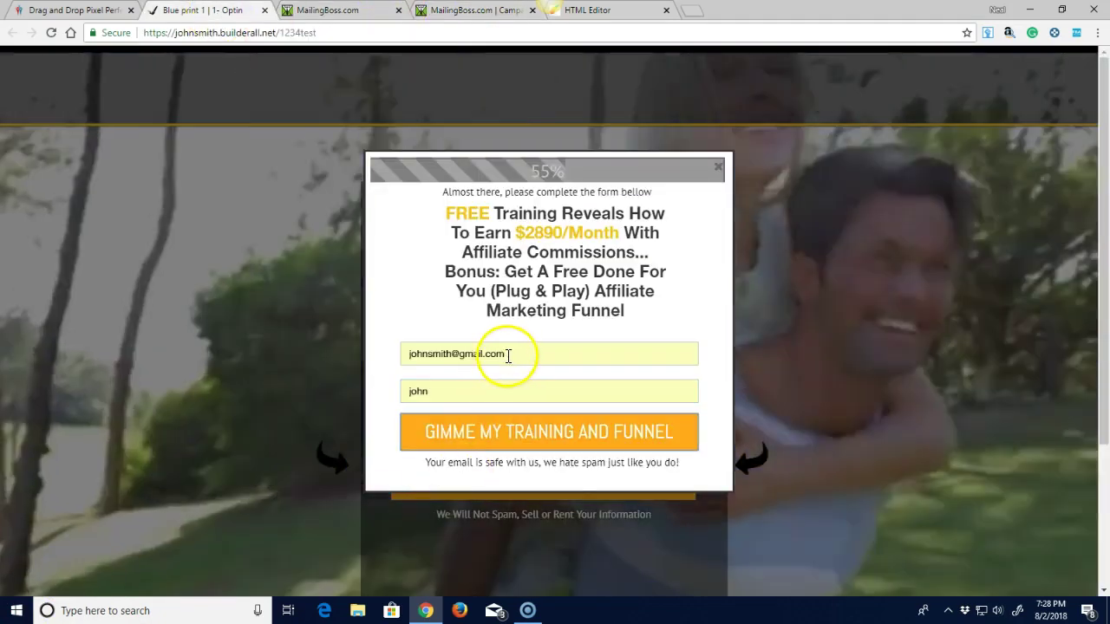
left_click_drag(508, 355, 389, 355)
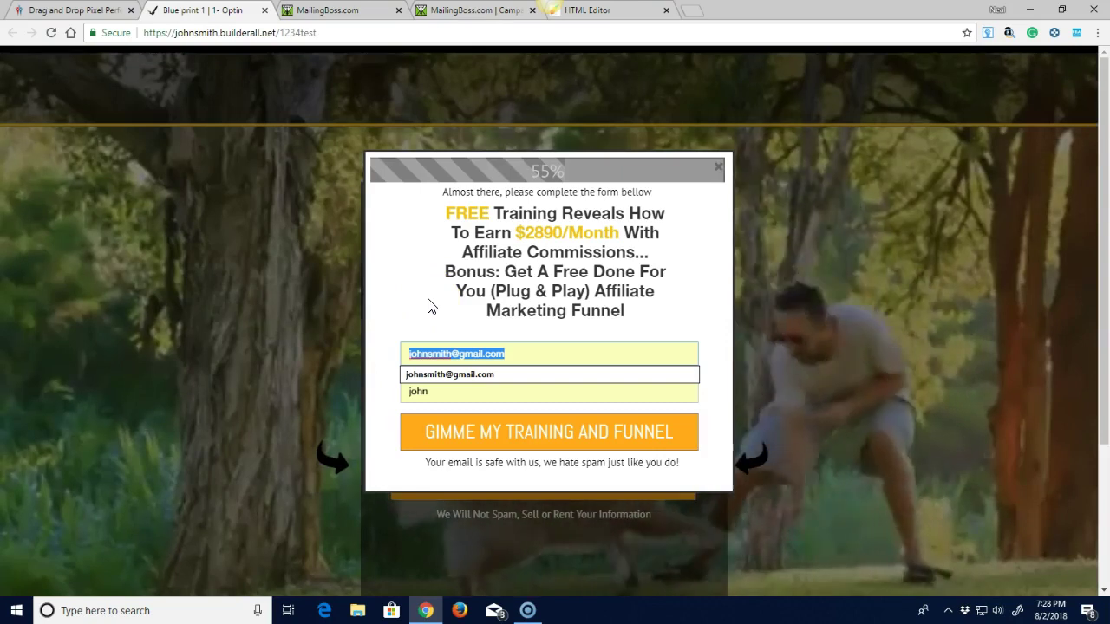
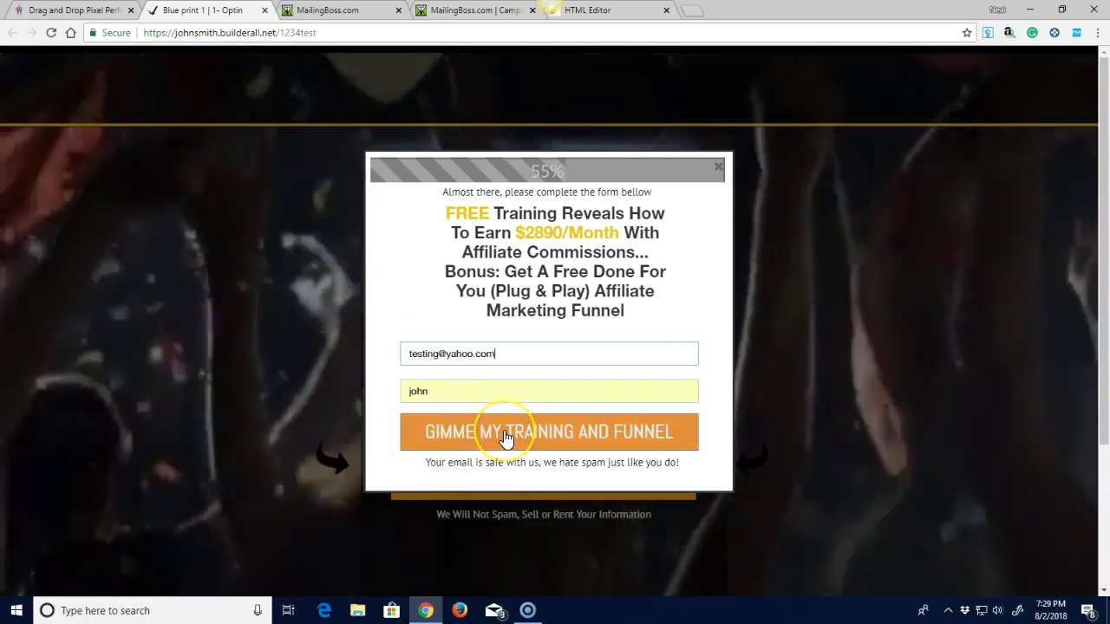
left_click(505, 437)
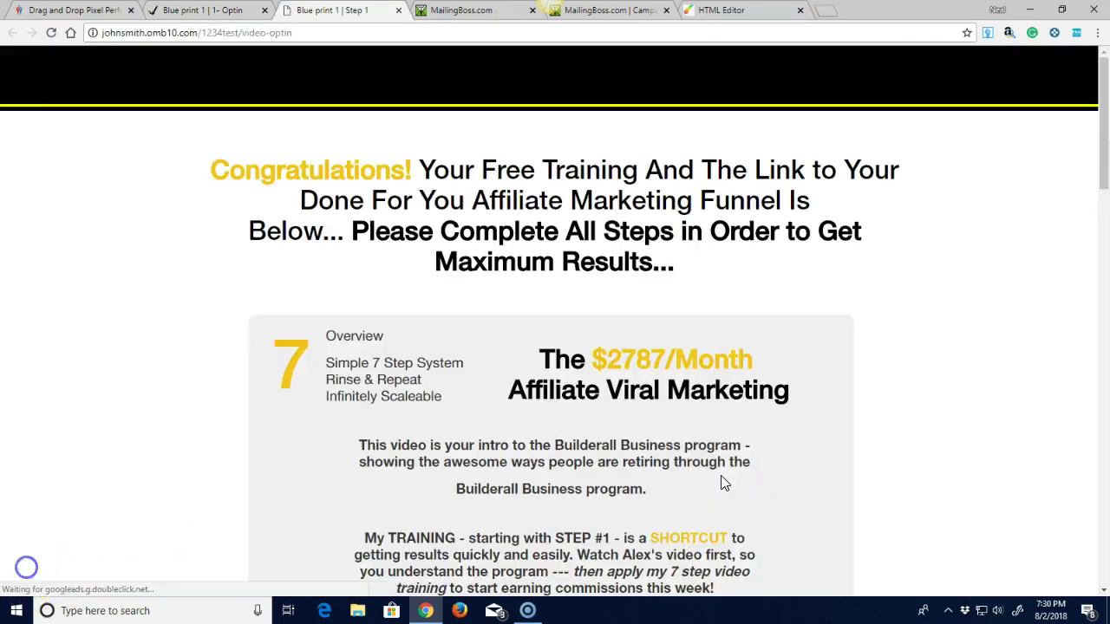
Look over the Congratulations Step 1 page, then close the training tab.
scroll(810, 304, "down", 2)
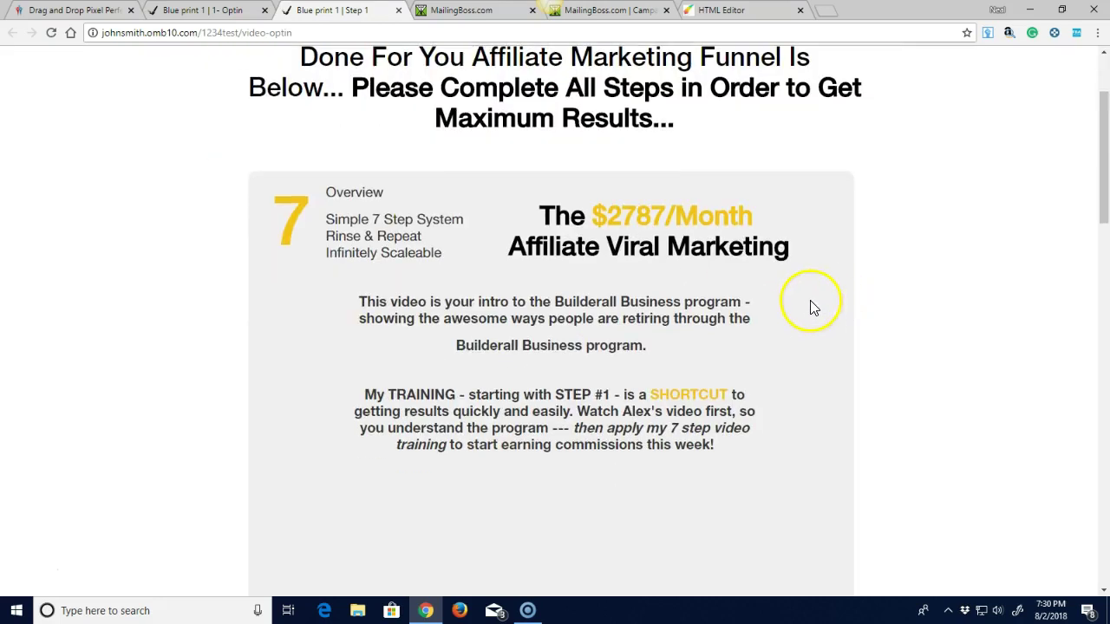
scroll(794, 322, "down", 1)
scroll(792, 322, "up", 3)
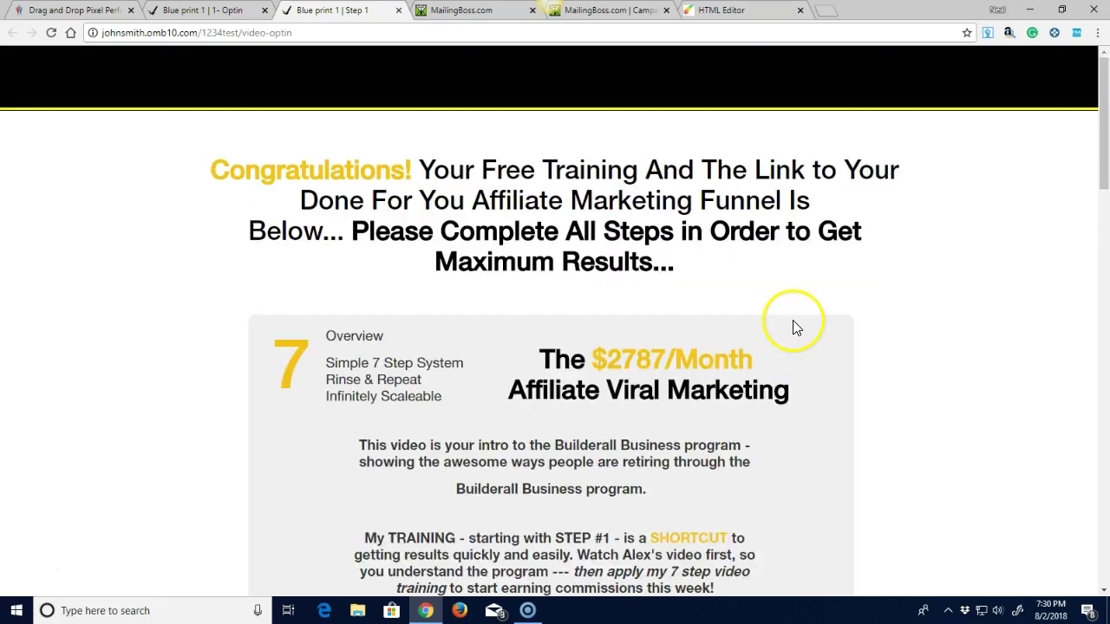
left_click(399, 11)
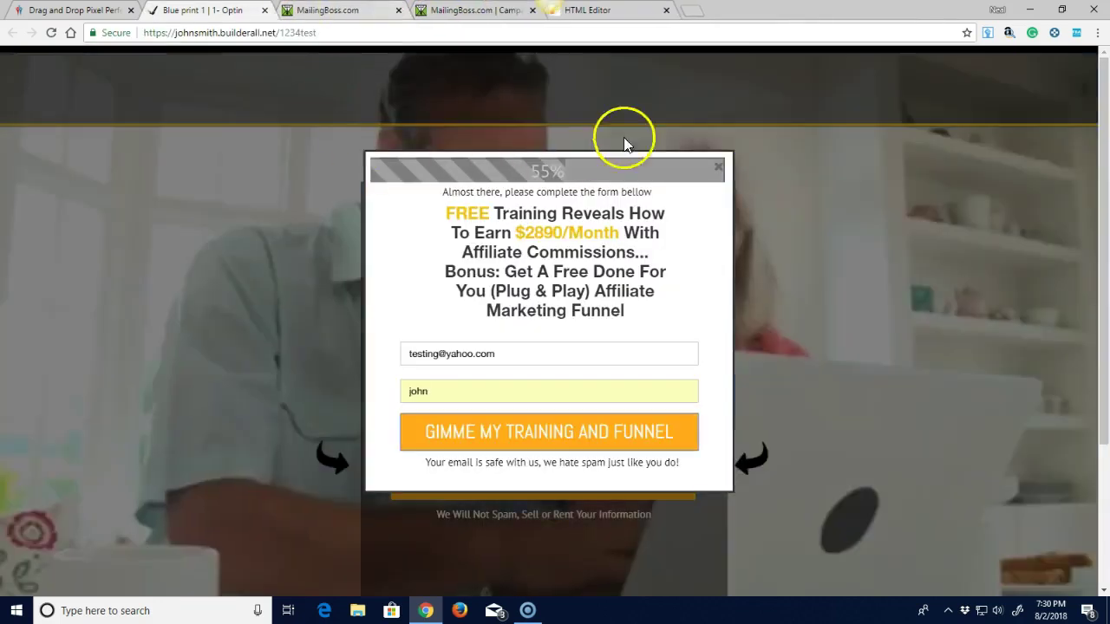
Go from Builderall's My sites page back to the back office home.
left_click(69, 10)
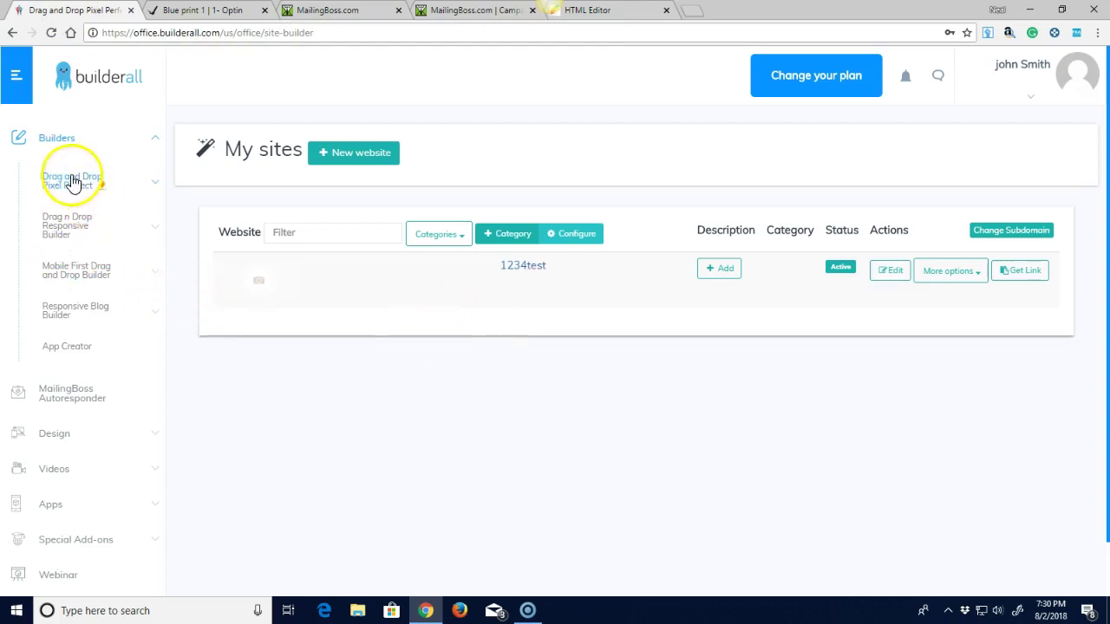
left_click(113, 82)
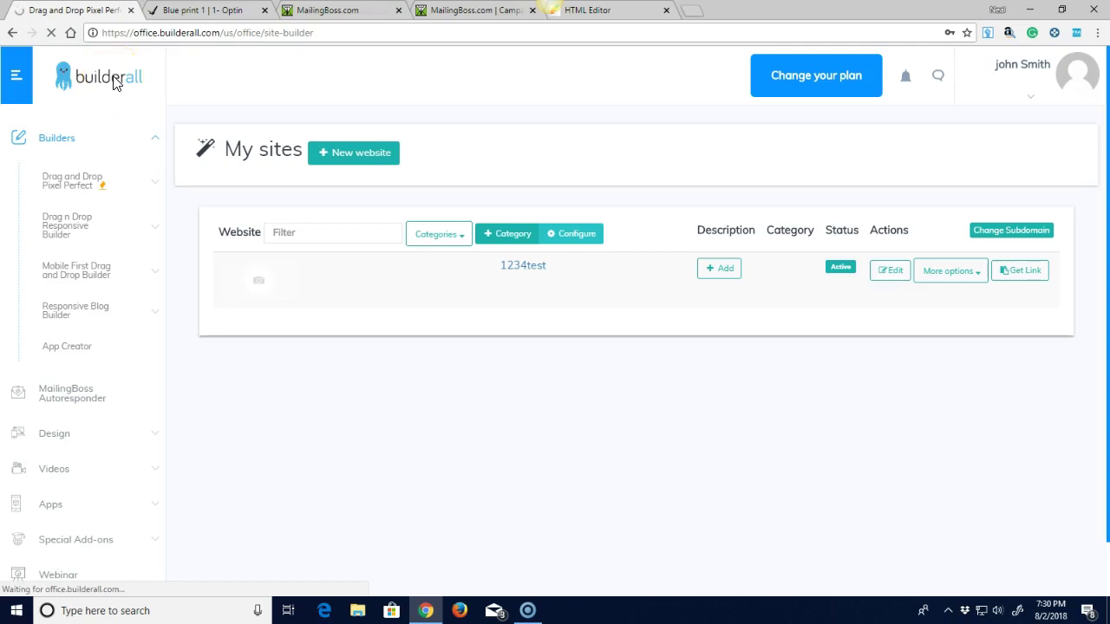
left_click(23, 577)
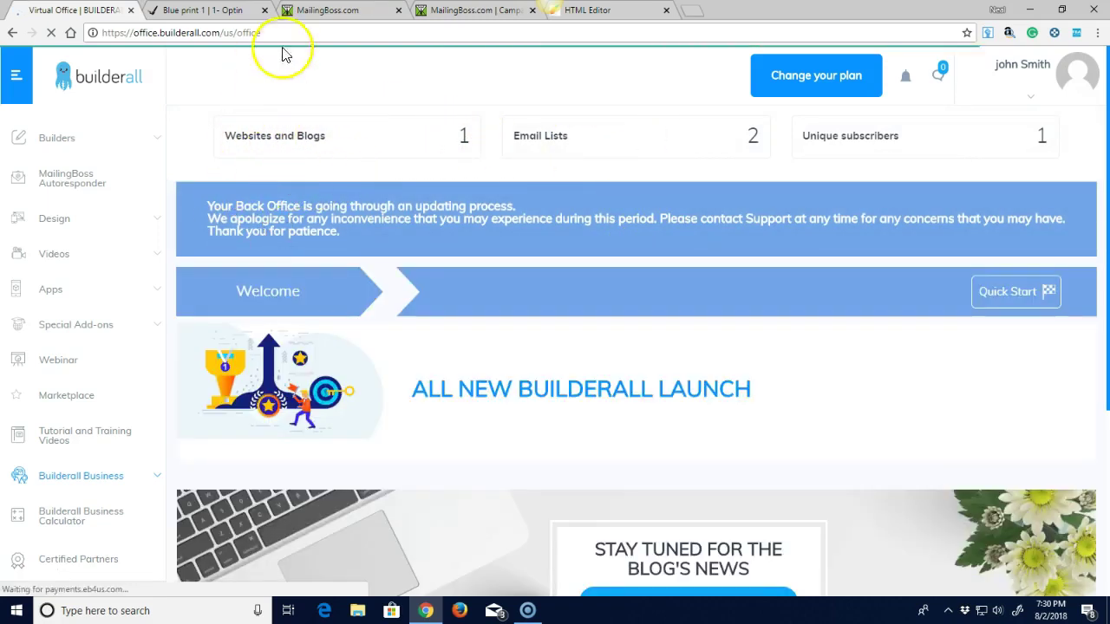
Close the MailingBoss subscribe form tab, leaving the campaign confirmation step showing.
left_click(326, 12)
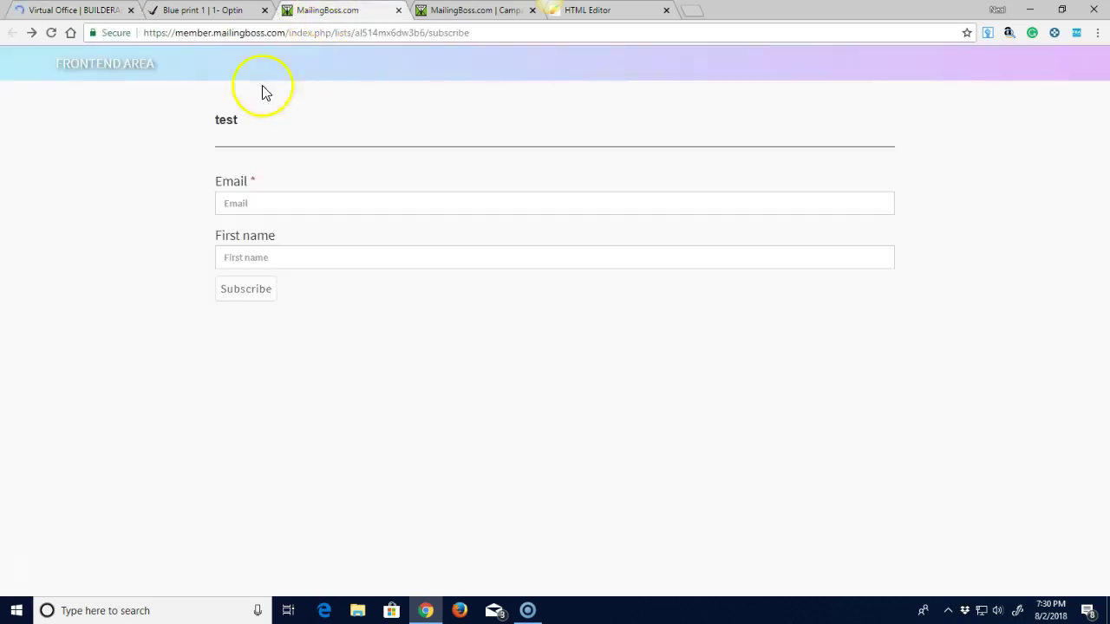
left_click(469, 12)
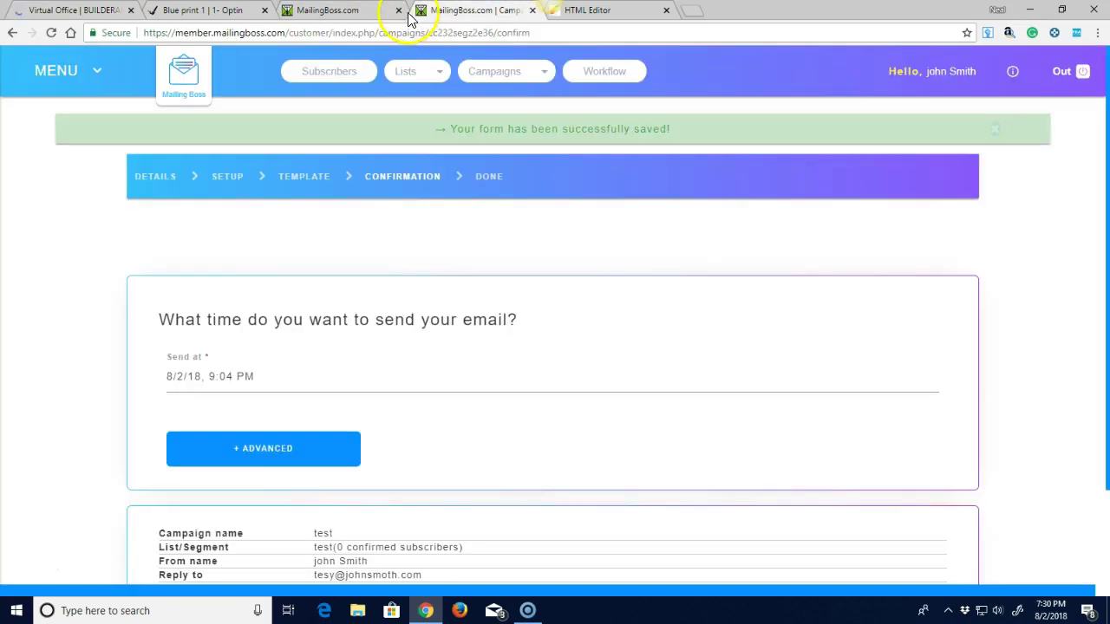
left_click(398, 9)
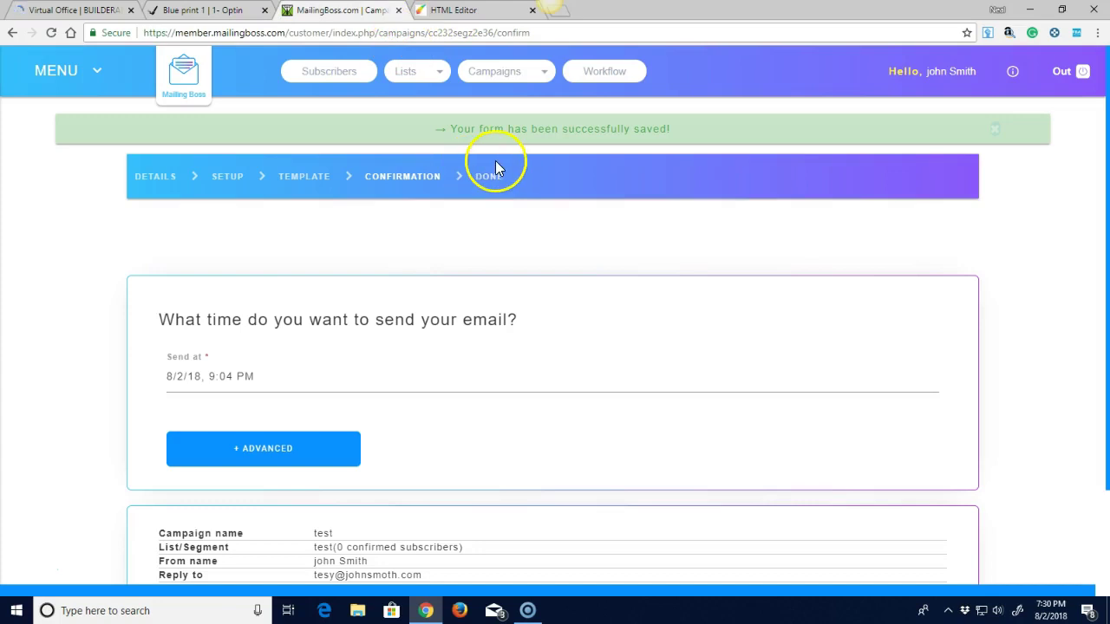